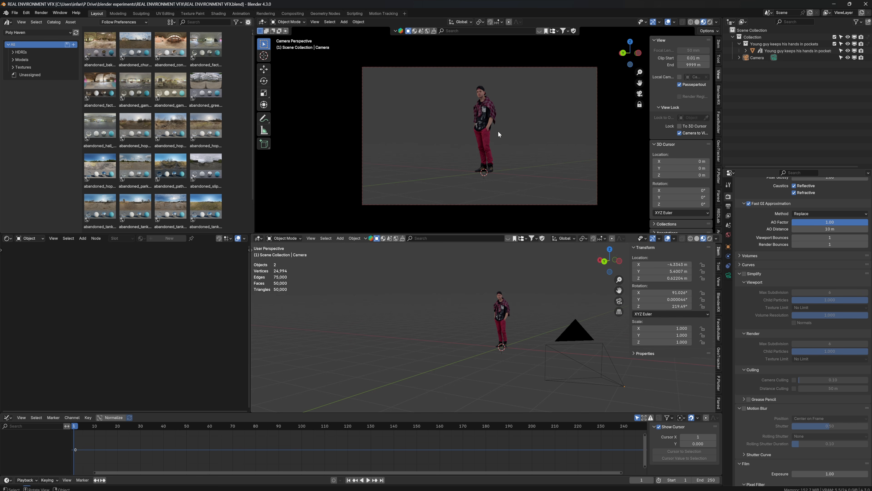
# Step: Switch the scene's render engine to EEVEE
pyautogui.click(490, 112)
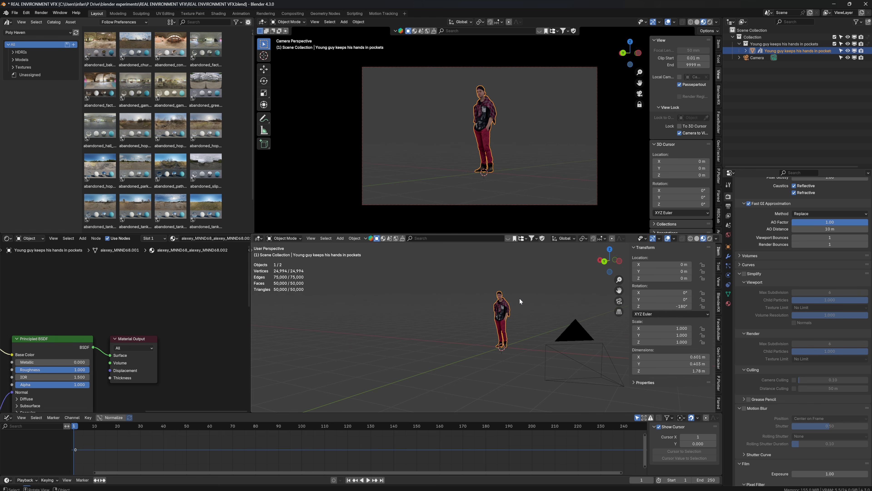
pyautogui.click(563, 347)
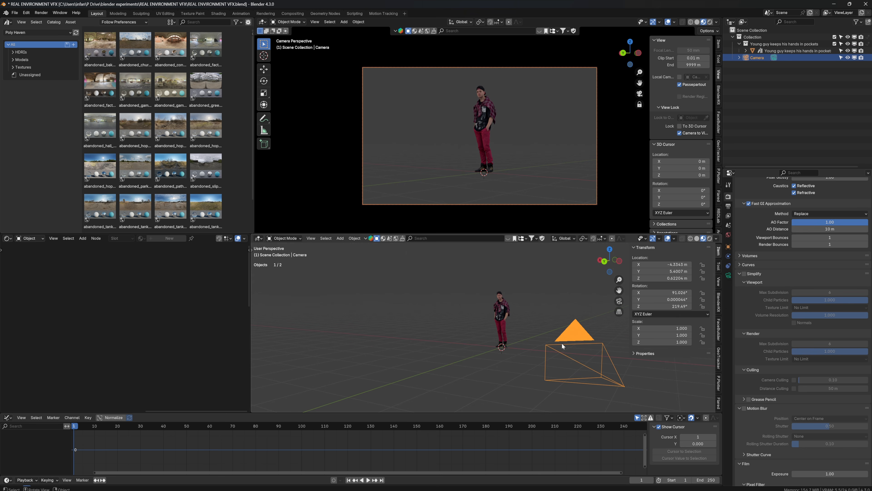
pyautogui.moveTo(511, 315); pyautogui.dragTo(535, 318, button='middle')
pyautogui.scroll(5, 742, 216)
pyautogui.scroll(12, 743, 216)
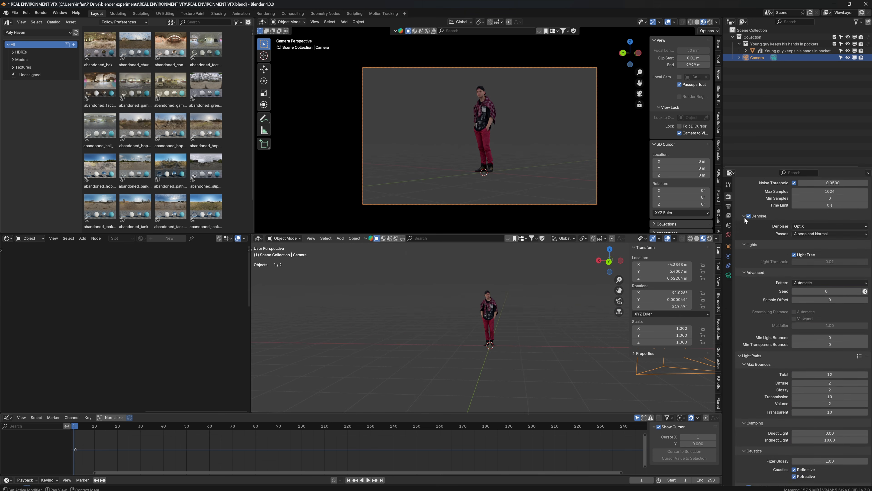
pyautogui.click(808, 196)
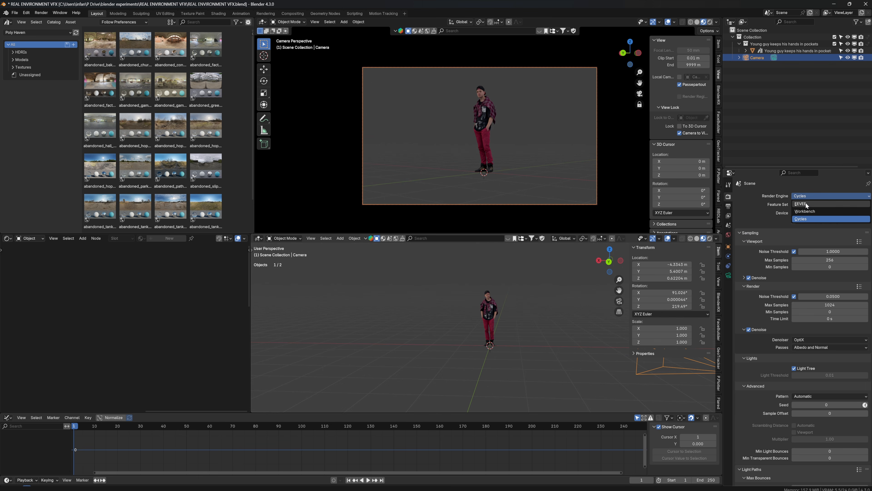
pyautogui.click(806, 203)
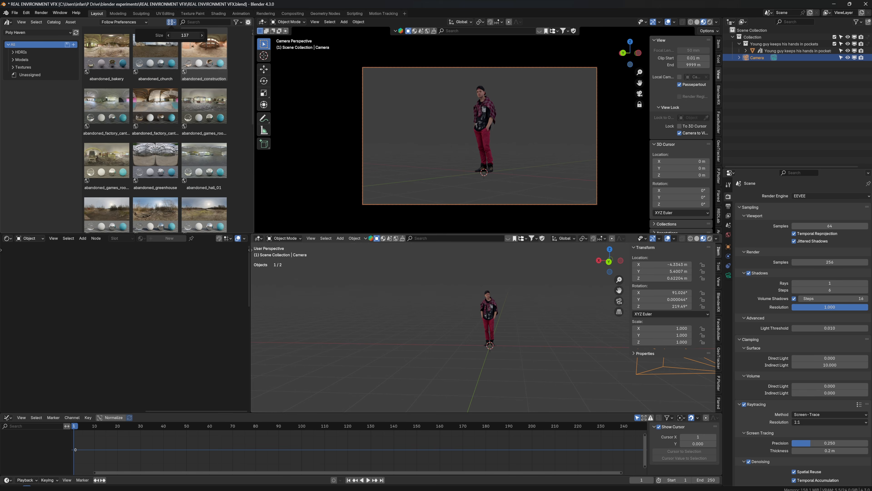
# Step: Enlarge the asset thumbnails, then apply the abandoned_church HDRI to the scene and orbit the camera around the man
pyautogui.moveTo(185, 35); pyautogui.dragTo(198, 35)
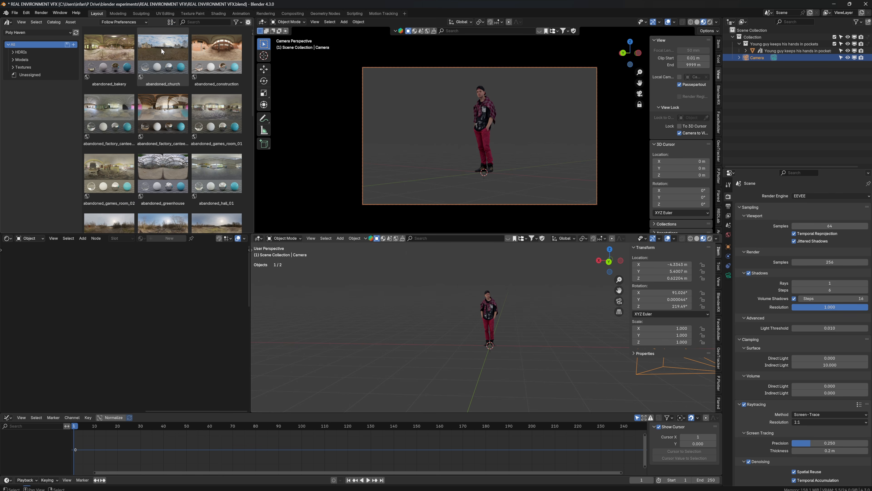
pyautogui.moveTo(158, 46); pyautogui.dragTo(437, 150)
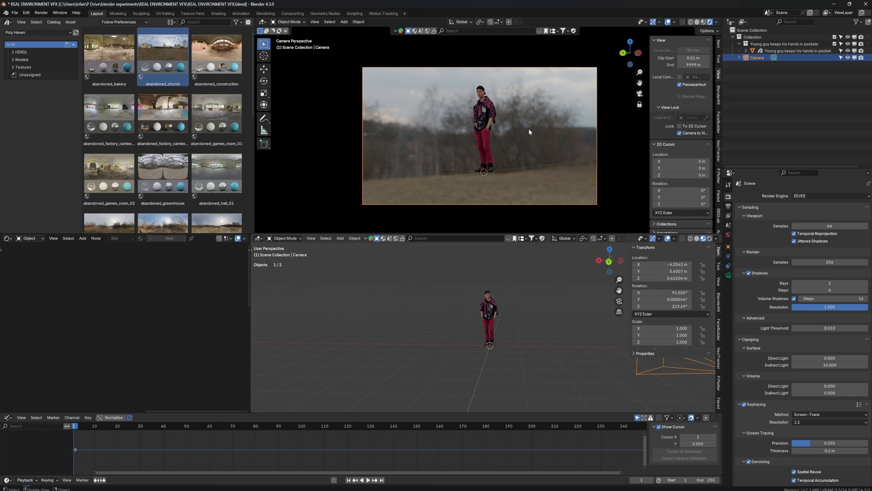
pyautogui.moveTo(490, 134)
pyautogui.mouseDown(button='middle')
pyautogui.moveTo(643, 132)
pyautogui.moveTo(474, 134)
pyautogui.moveTo(509, 120)
pyautogui.moveTo(482, 118)
pyautogui.moveTo(518, 122)
pyautogui.moveTo(480, 124)
pyautogui.mouseUp(button='middle')
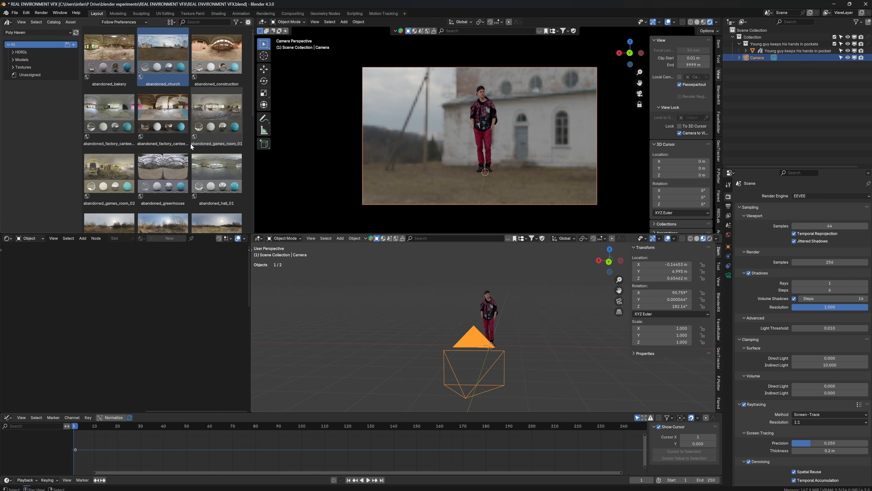
# Step: Browse the outdoor sunrise-sunset sky HDRIs and apply bell_park_dawn as the scene's environment, orbiting the camera around the man
pyautogui.scroll(-6, 167, 127)
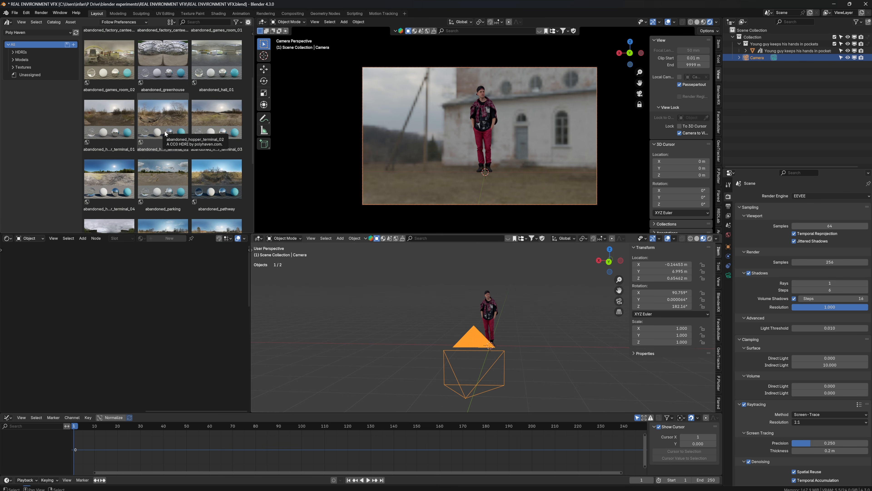
pyautogui.scroll(-3, 165, 132)
pyautogui.scroll(1, 171, 133)
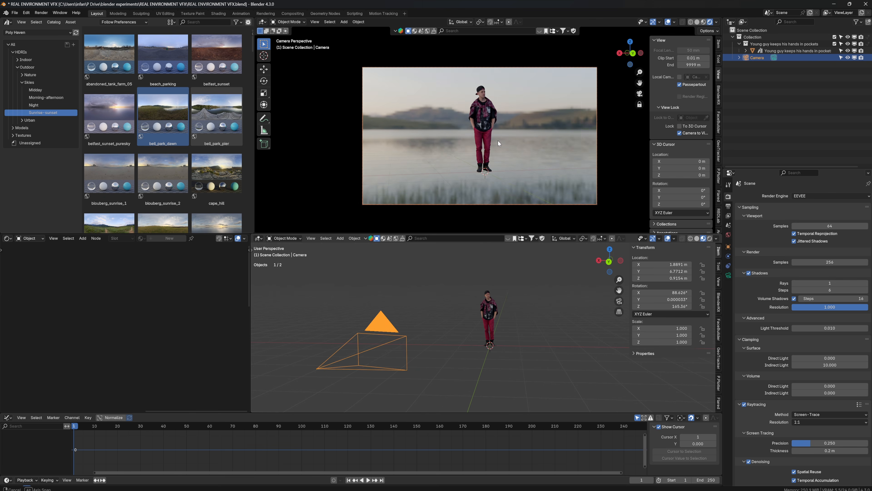
pyautogui.moveTo(499, 140); pyautogui.dragTo(495, 140, button='middle')
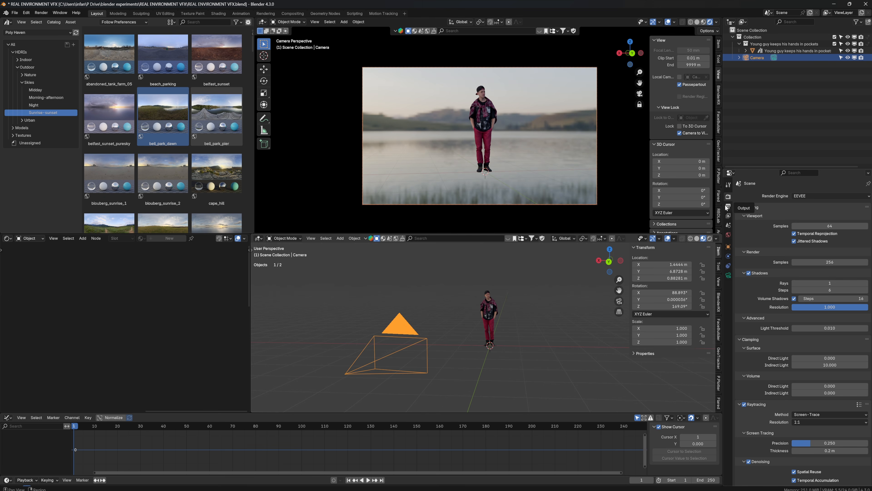
# Step: Set the bell_park_dawn environment's resolution to 4K and orbit the camera to frame the man against the lake
pyautogui.click(728, 235)
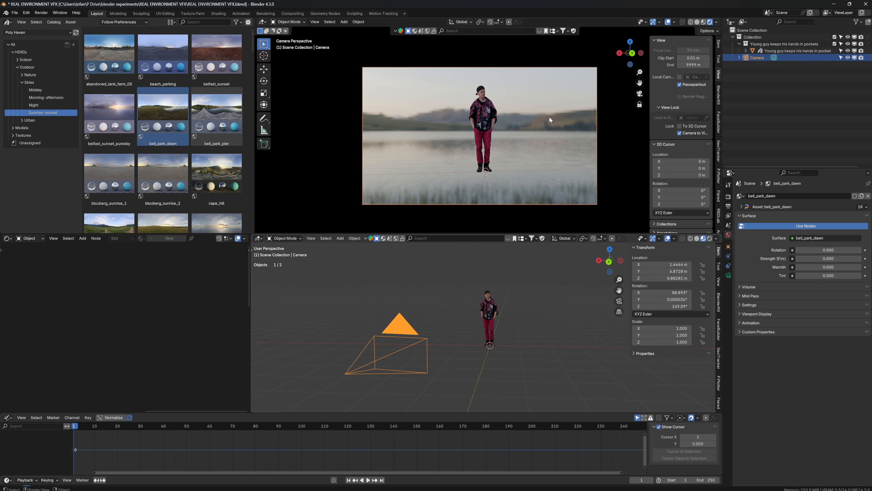
pyautogui.click(860, 206)
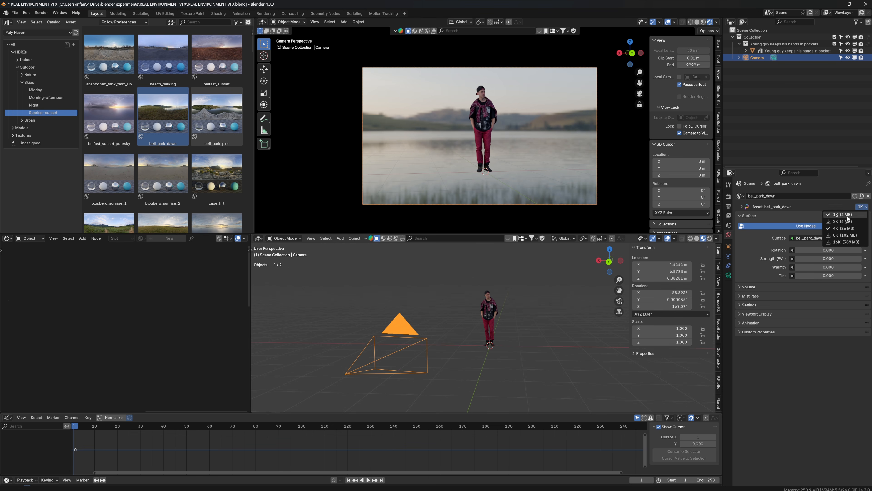
pyautogui.click(838, 228)
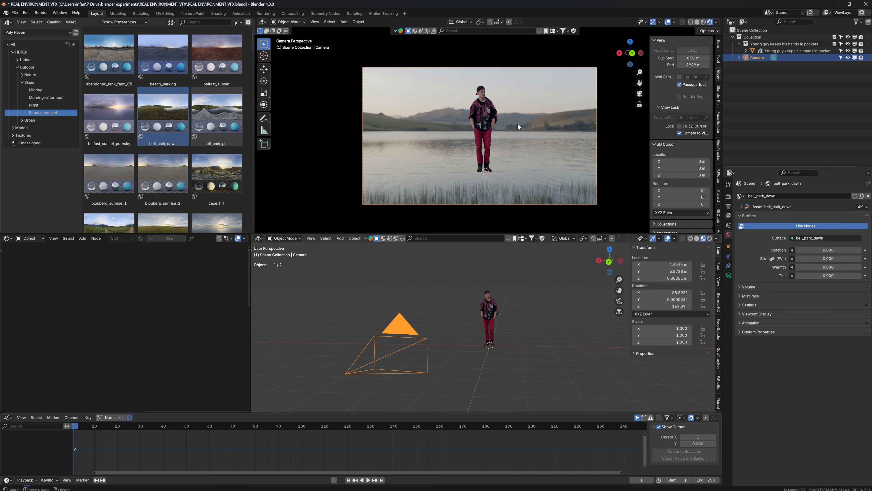
pyautogui.moveTo(486, 139); pyautogui.dragTo(507, 136, button='middle')
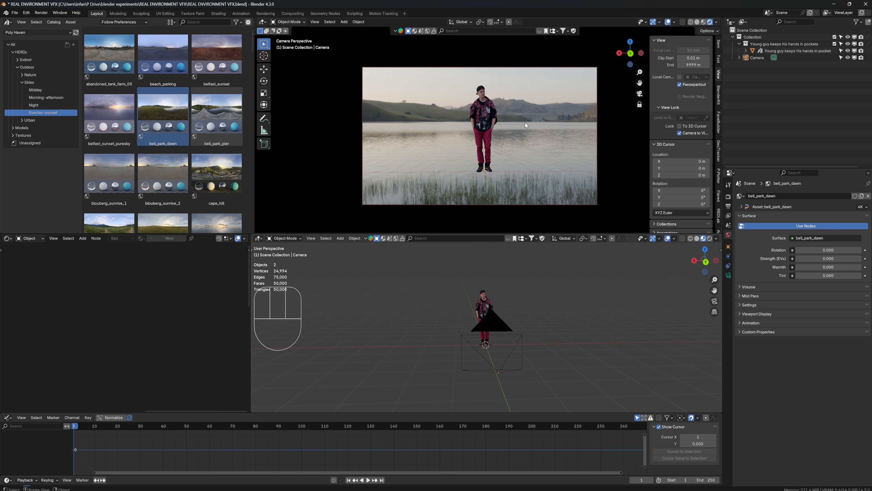
pyautogui.moveTo(514, 109); pyautogui.dragTo(493, 107, button='middle')
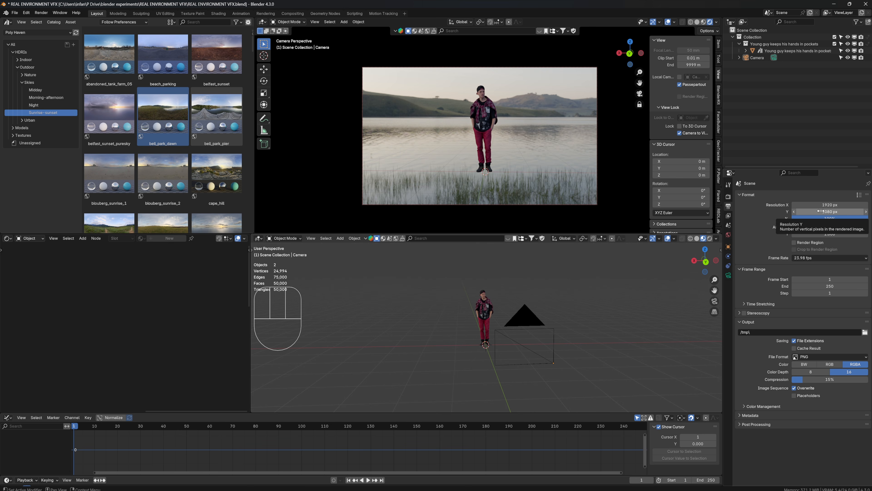
# Step: Set the render resolution to 1080 × 1920 px and turn off locking the camera to the view
pyautogui.click(831, 205)
pyautogui.write('1080')
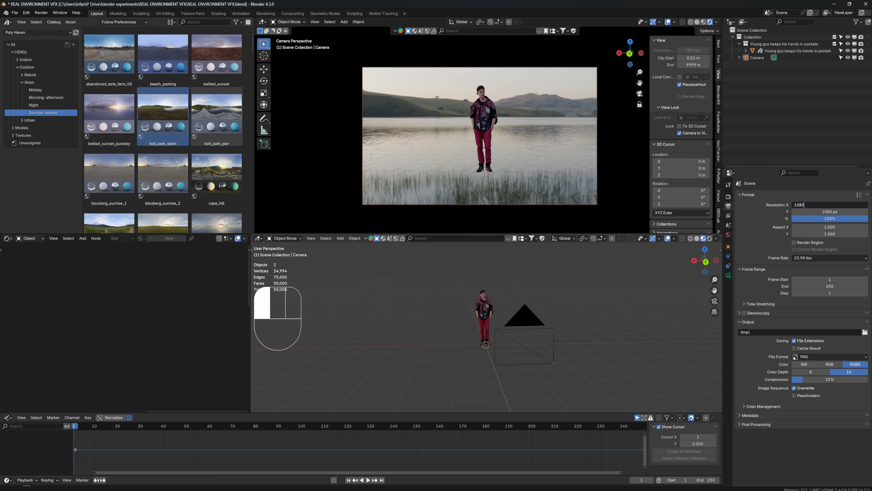
pyautogui.press('Return')
pyautogui.click(830, 211)
pyautogui.write('19')
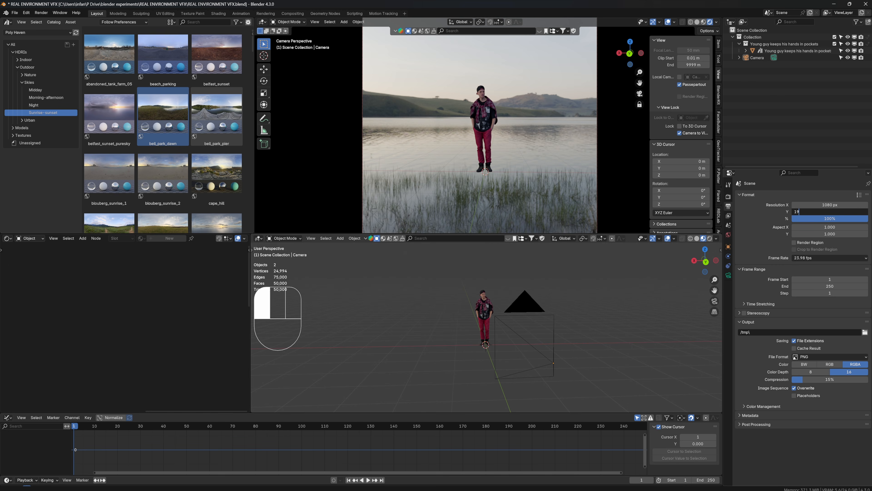
pyautogui.write('20')
pyautogui.press('Return')
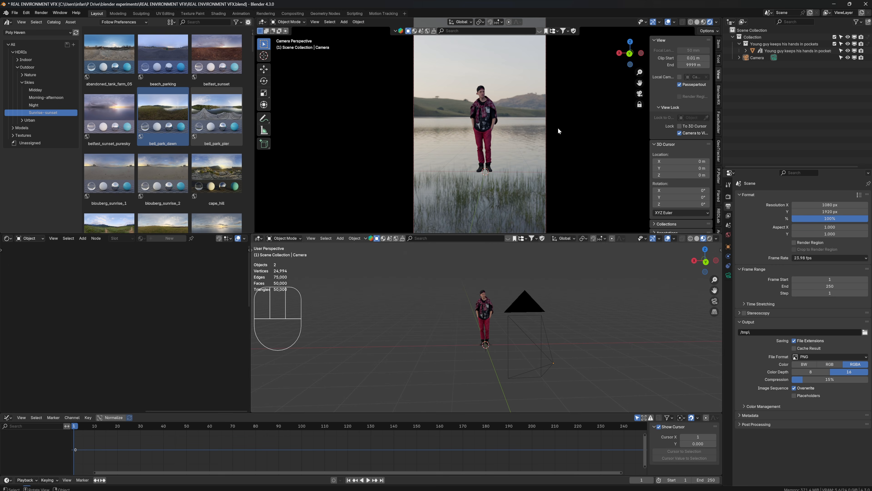
pyautogui.click(679, 133)
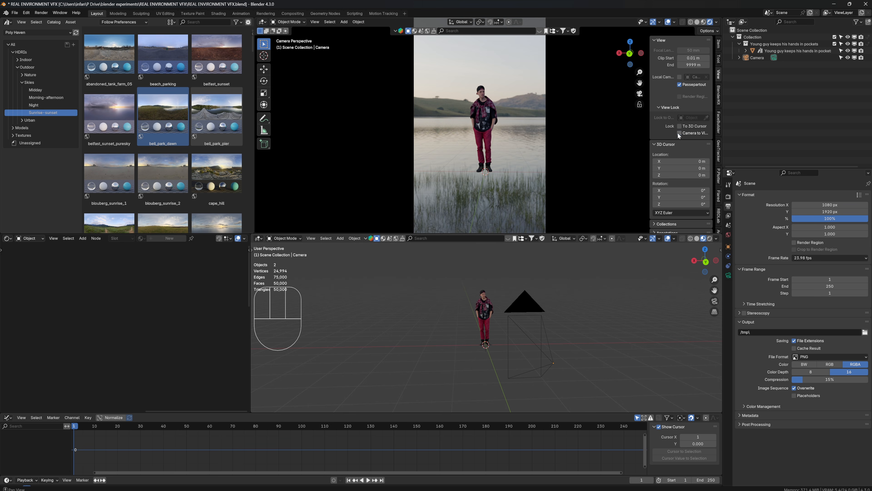
pyautogui.scroll(-3, 501, 126)
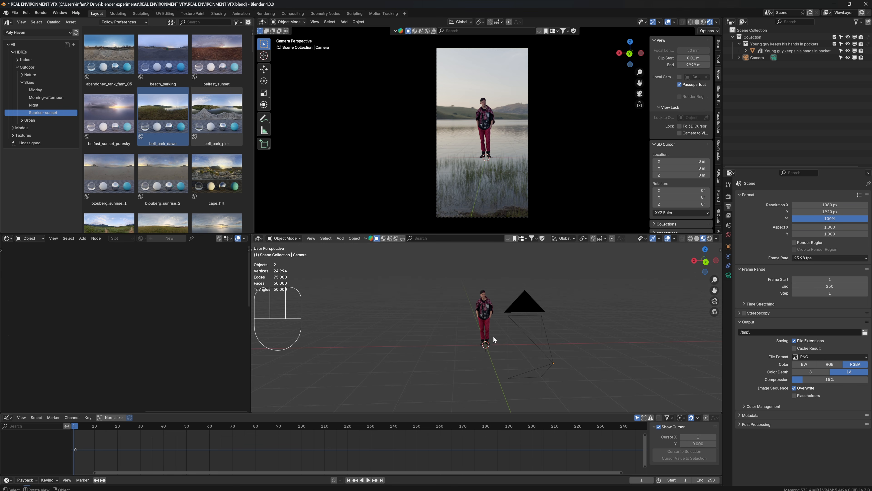
# Step: Add a mesh plane at the man's feet and scale it up into a large ground surface extending behind him
pyautogui.hotkey('shift', 'a')
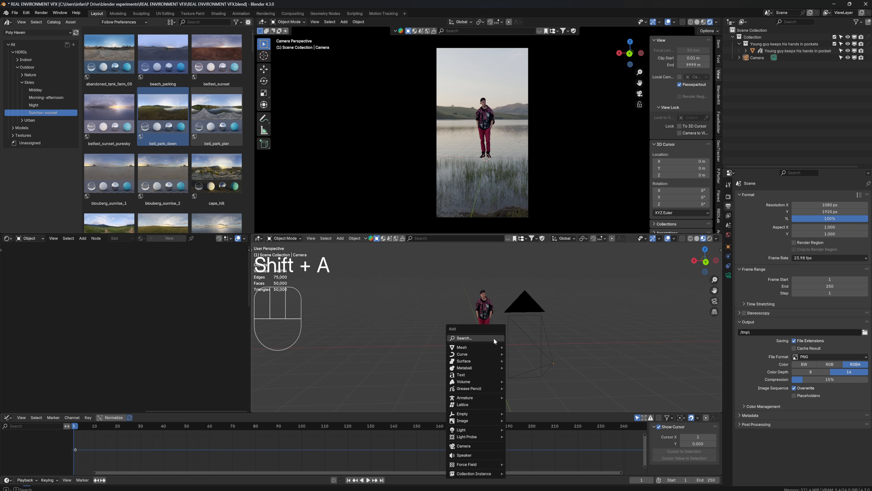
pyautogui.moveTo(481, 344)
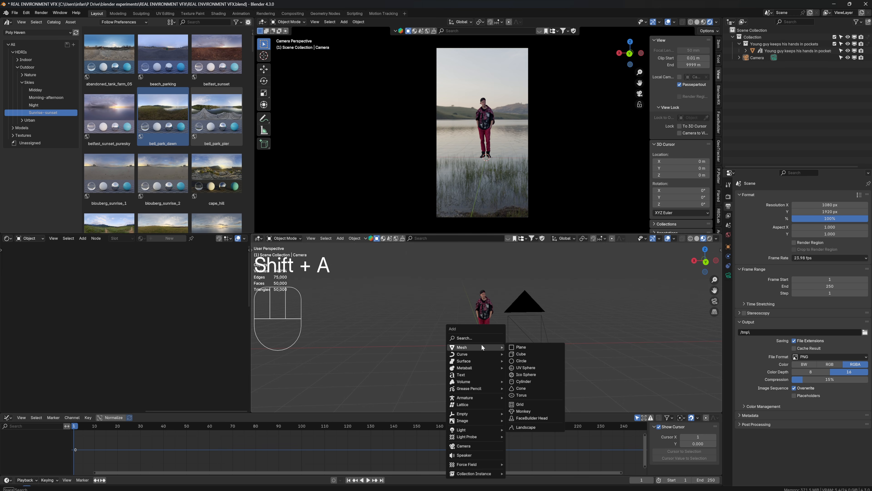
pyautogui.click(531, 348)
pyautogui.press('s')
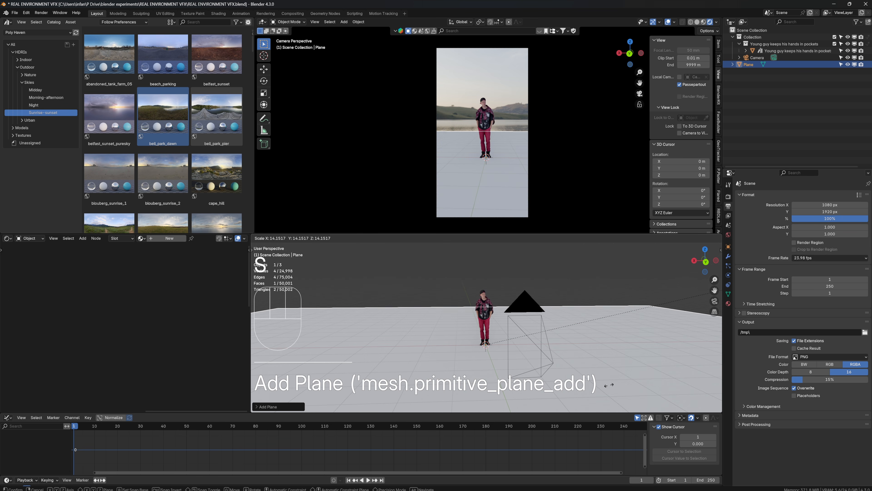
pyautogui.click(580, 340)
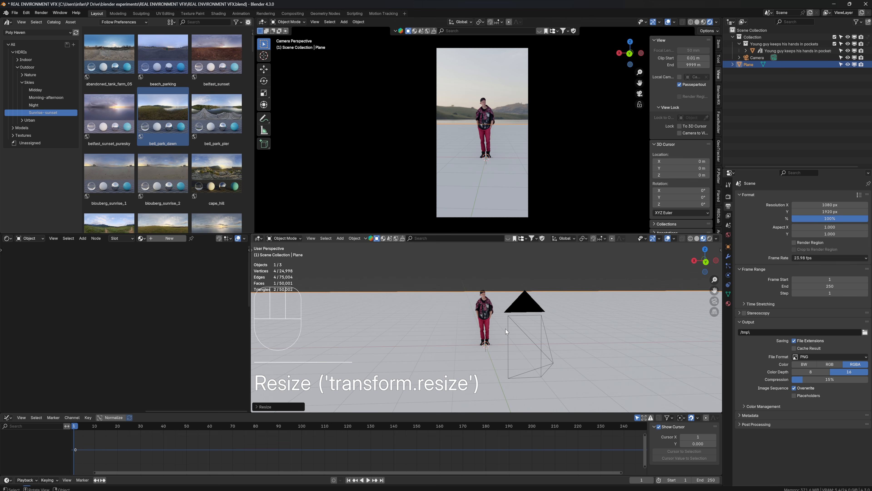
pyautogui.press('g')
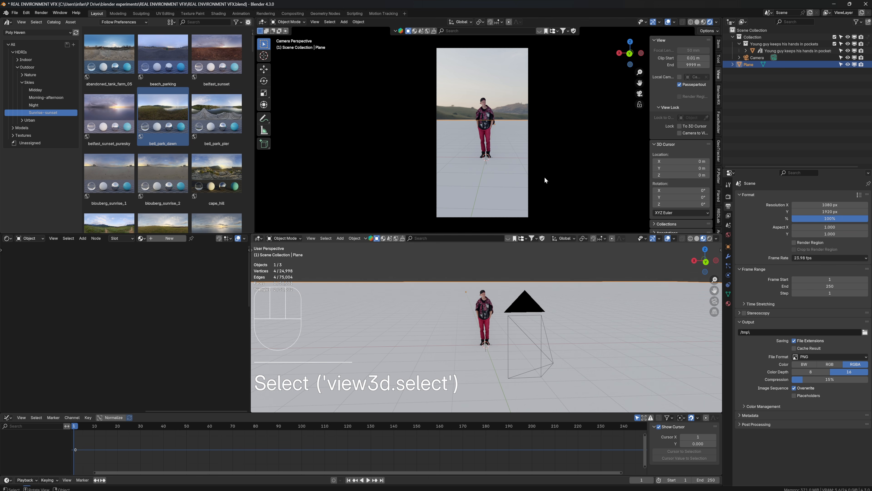
# Step: Create a new material for the ground plane and name it WATER
pyautogui.click(170, 238)
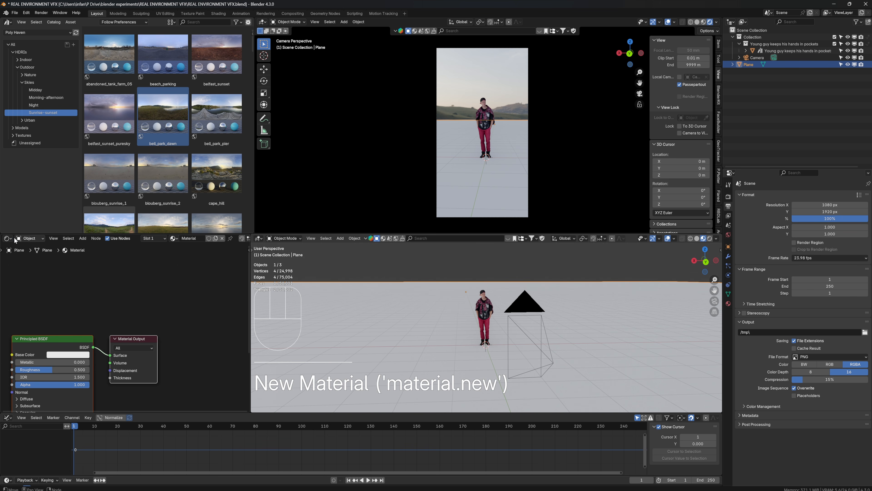
pyautogui.click(7, 238)
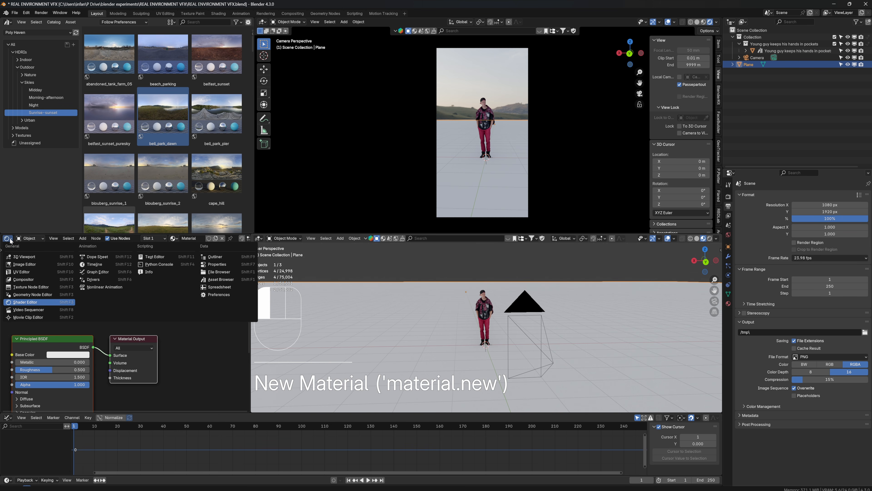
pyautogui.click(27, 303)
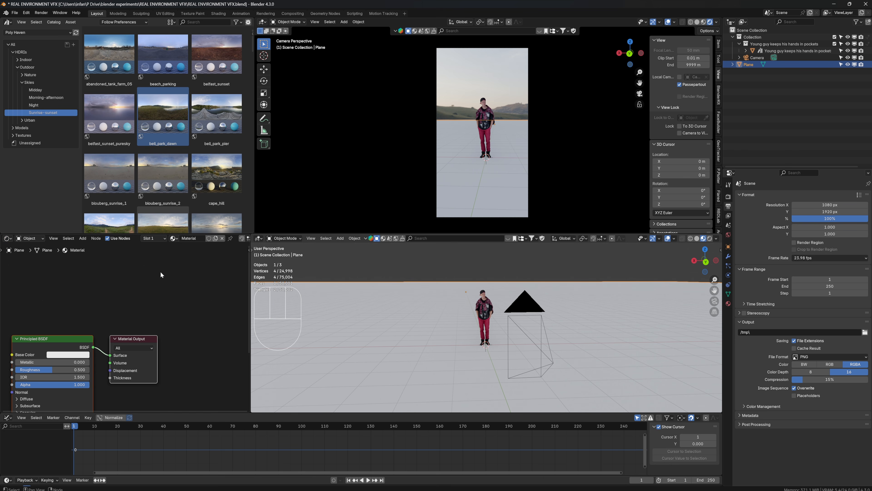
pyautogui.click(190, 238)
pyautogui.write('WATER')
pyautogui.press('Return')
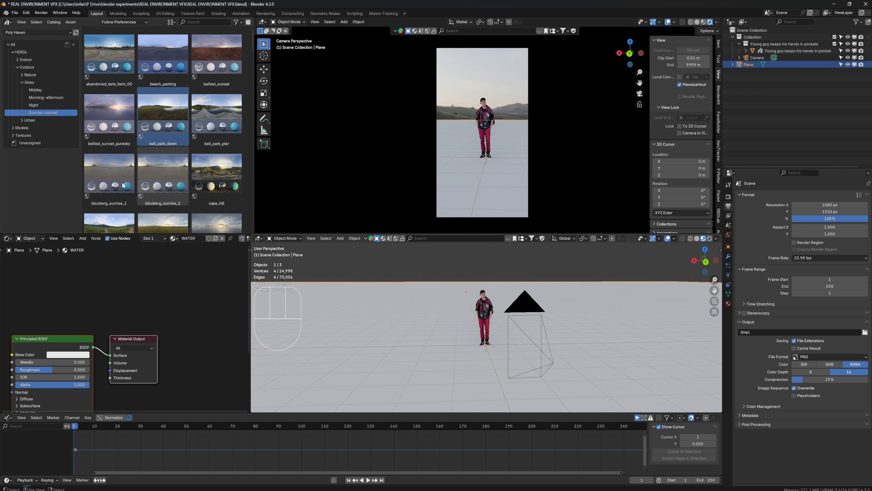
# Step: Replace the WATER material's Principled BSDF with a Glass BSDF connected to the Material Output's Surface
pyautogui.moveTo(59, 338); pyautogui.dragTo(97, 316)
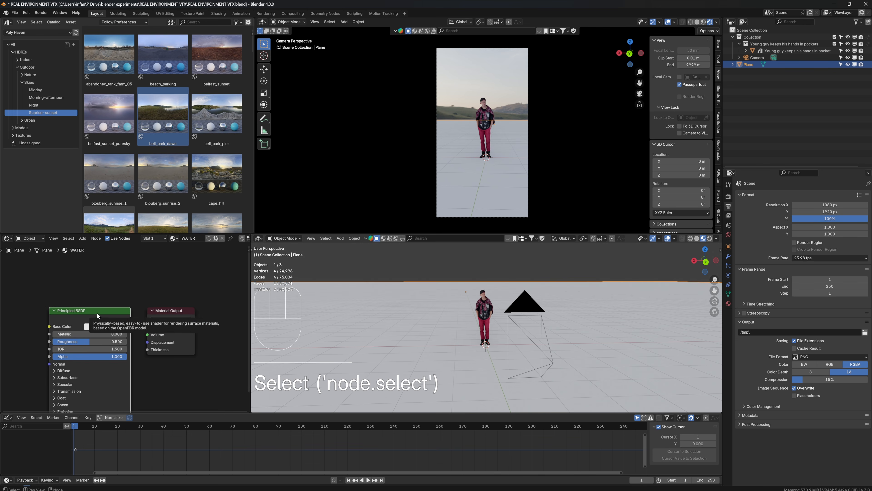
pyautogui.press('x')
pyautogui.hotkey('shift', 'a')
pyautogui.click(57, 305)
pyautogui.hotkey('shift', 'a')
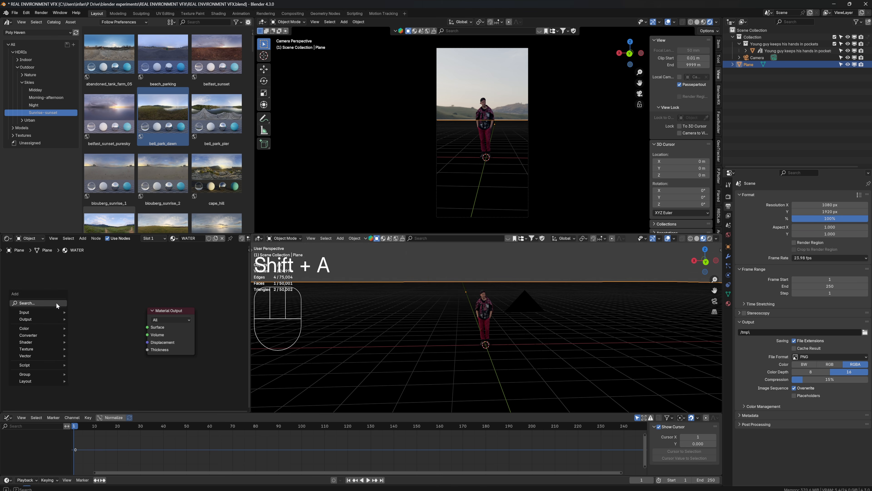
pyautogui.click(58, 304)
pyautogui.write('glass')
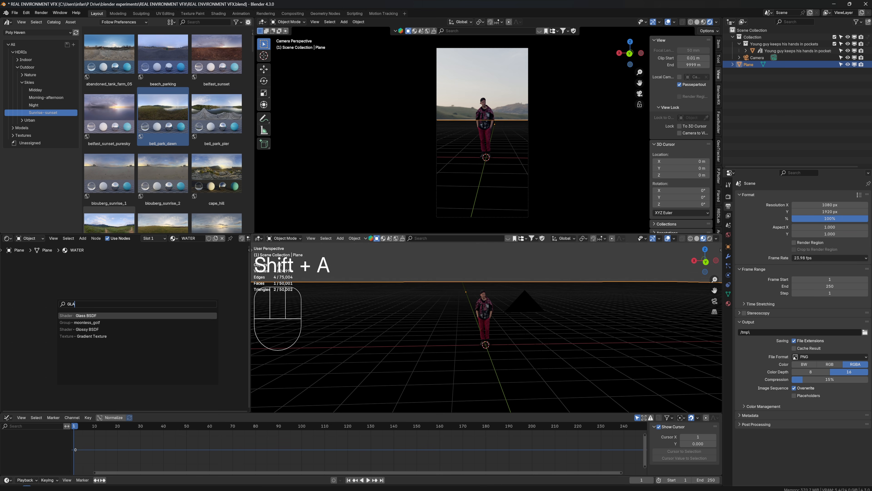
pyautogui.press('Return')
pyautogui.click(64, 305)
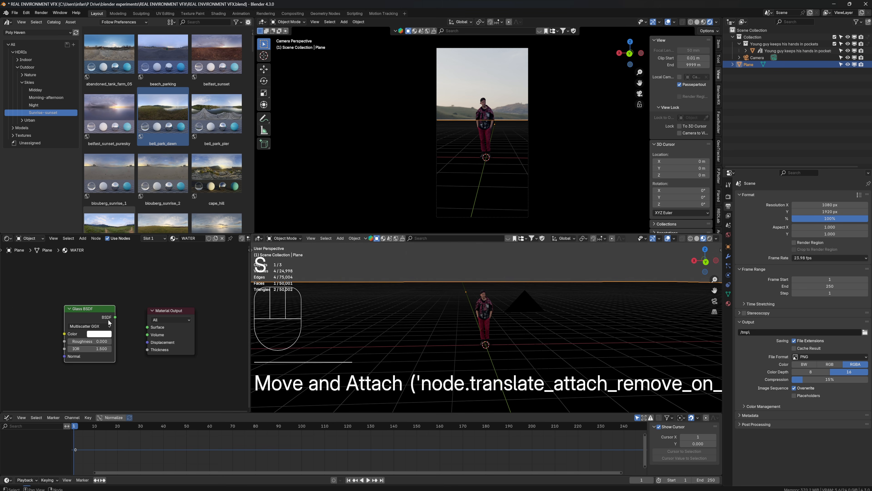
pyautogui.moveTo(115, 317); pyautogui.dragTo(147, 327)
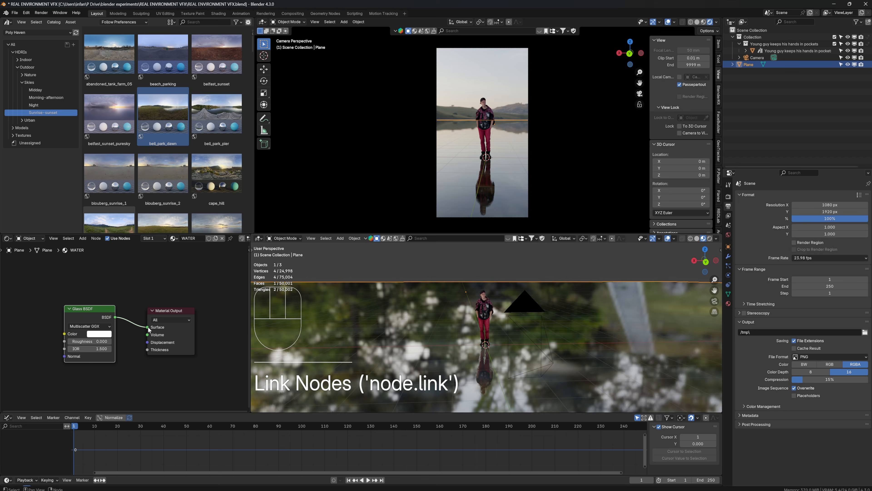
# Step: Set the Glass BSDF's IOR to 1.33
pyautogui.click(88, 349)
pyautogui.write('1.333')
pyautogui.press('Return')
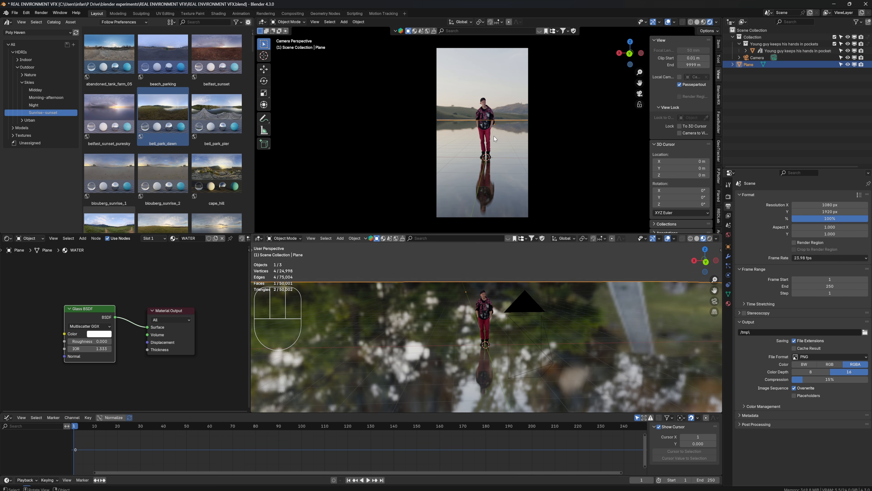
pyautogui.moveTo(89, 349); pyautogui.dragTo(235, 278)
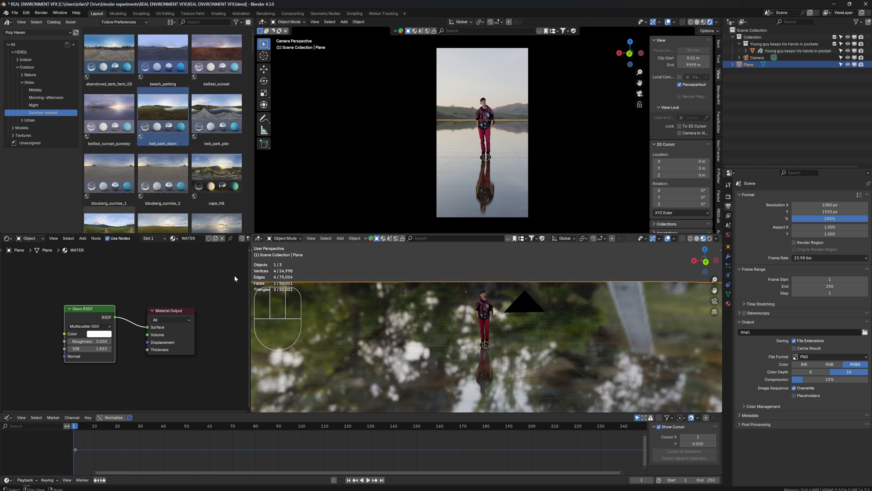
pyautogui.click(111, 348)
pyautogui.click(111, 348)
pyautogui.write('1')
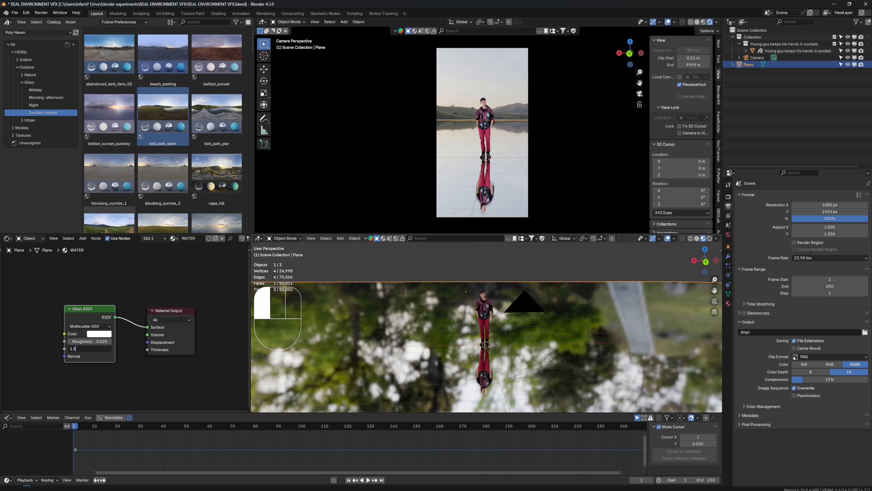
pyautogui.write('.3')
pyautogui.press('Return')
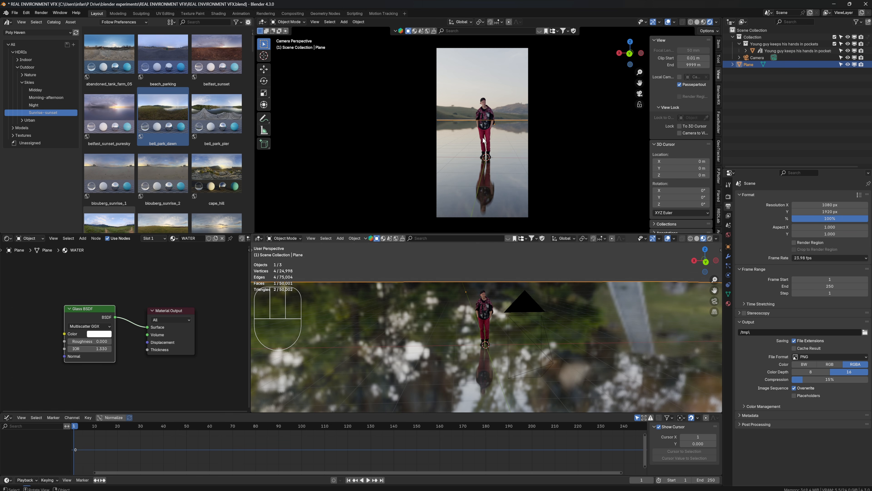
pyautogui.moveTo(90, 342); pyautogui.dragTo(85, 342)
# Step: Subdivide the ground plane's mesh with 100 cuts in Edit Mode
pyautogui.press('Tab')
pyautogui.rightClick(567, 307)
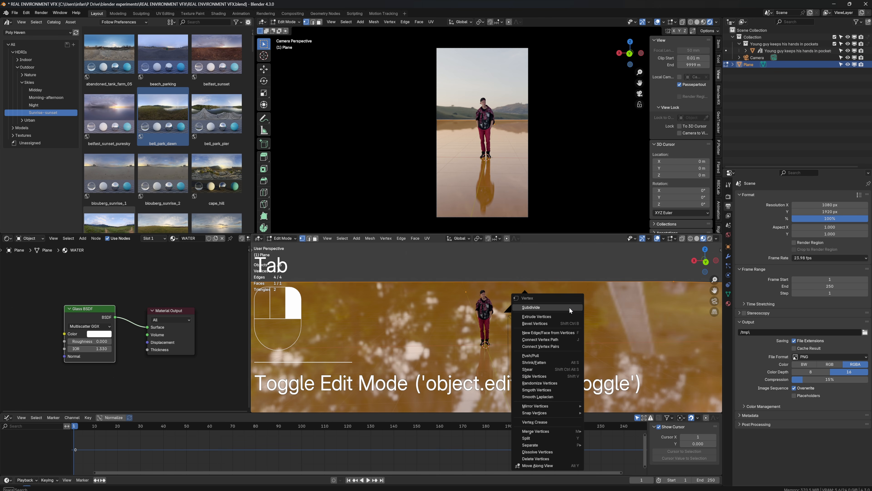
pyautogui.click(542, 308)
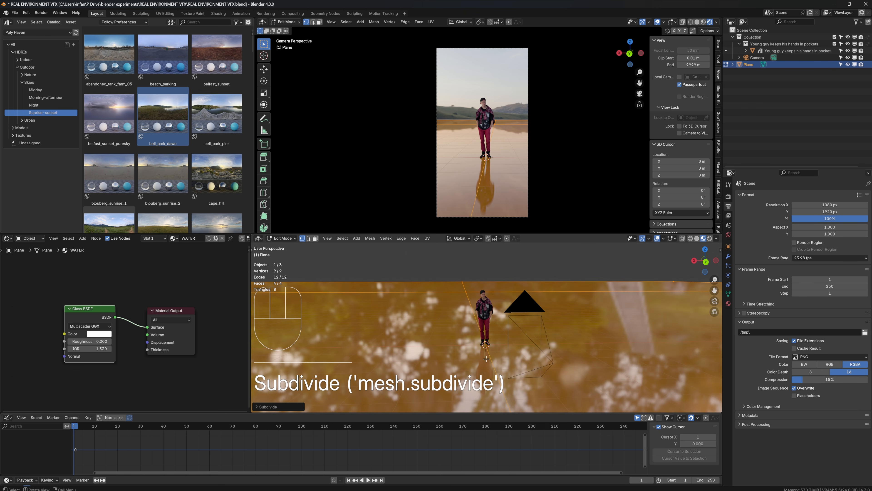
pyautogui.click(262, 407)
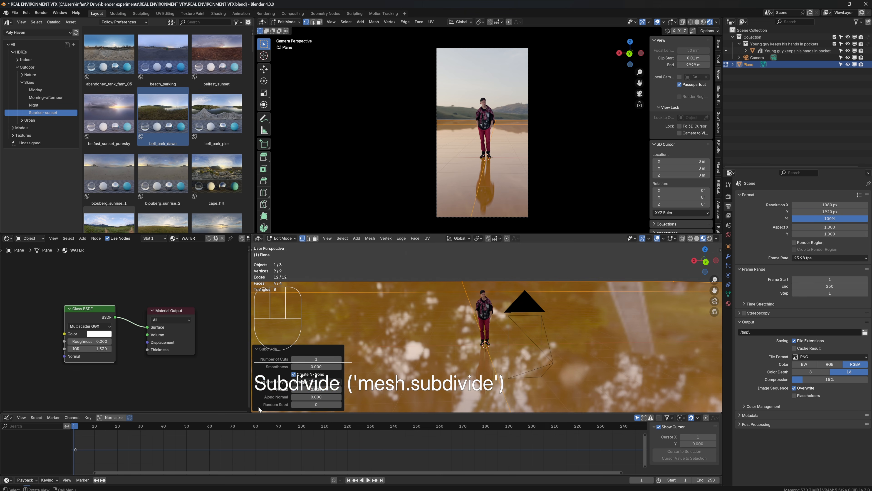
pyautogui.moveTo(316, 360); pyautogui.dragTo(340, 360)
pyautogui.click(316, 360)
pyautogui.write('50')
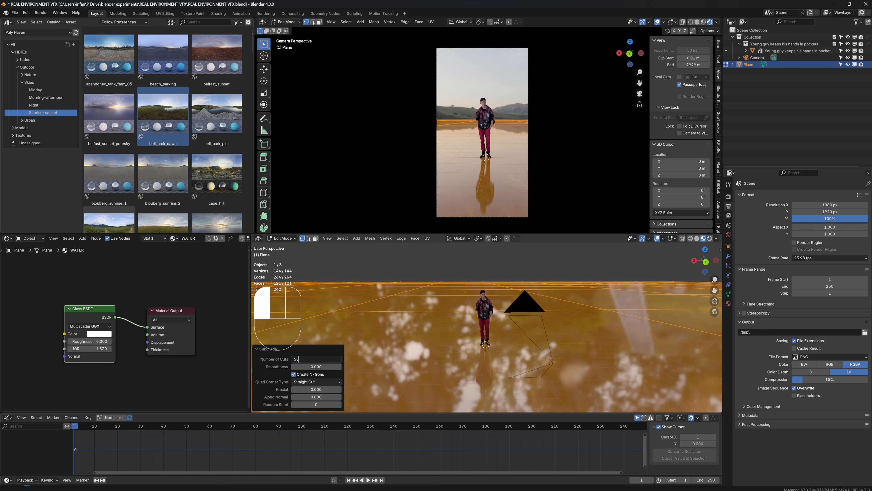
pyautogui.press('Return')
pyautogui.click(314, 359)
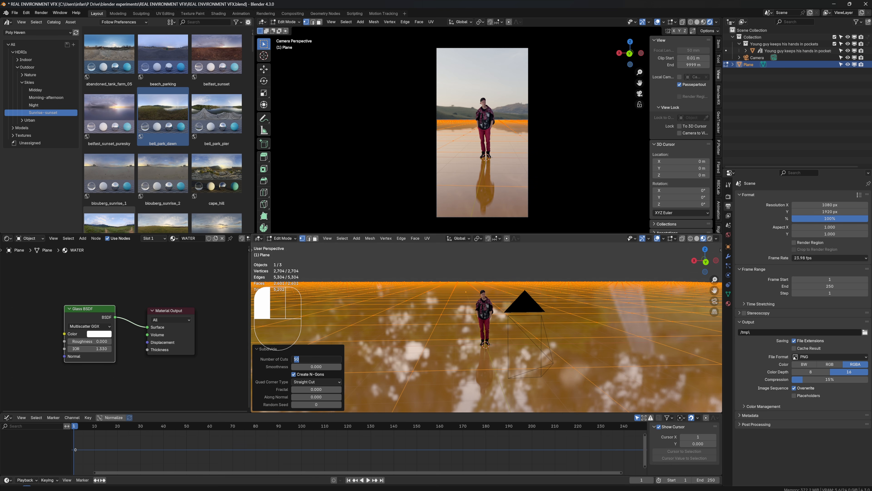
pyautogui.write('100')
pyautogui.press('Return')
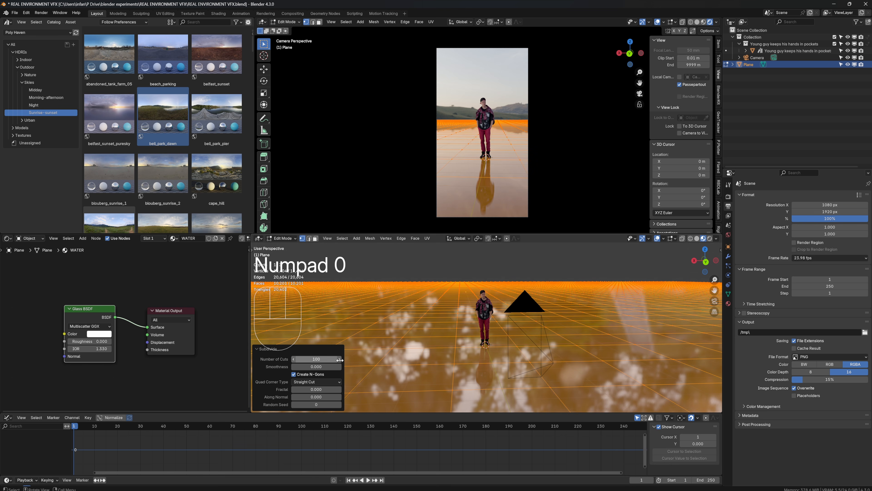
# Step: Try moving a single vertex of the subdivided plane along the Z axis
pyautogui.click(451, 336)
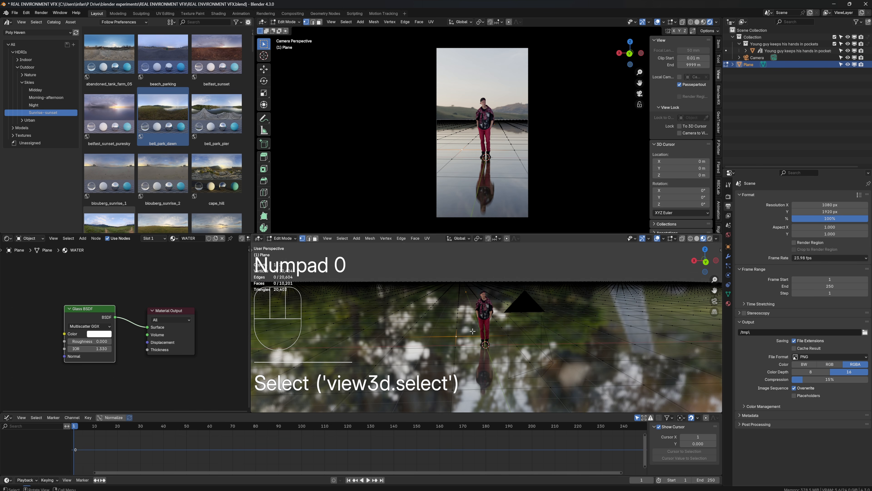
pyautogui.click(521, 337)
pyautogui.click(571, 323)
pyautogui.click(582, 312)
pyautogui.click(393, 306)
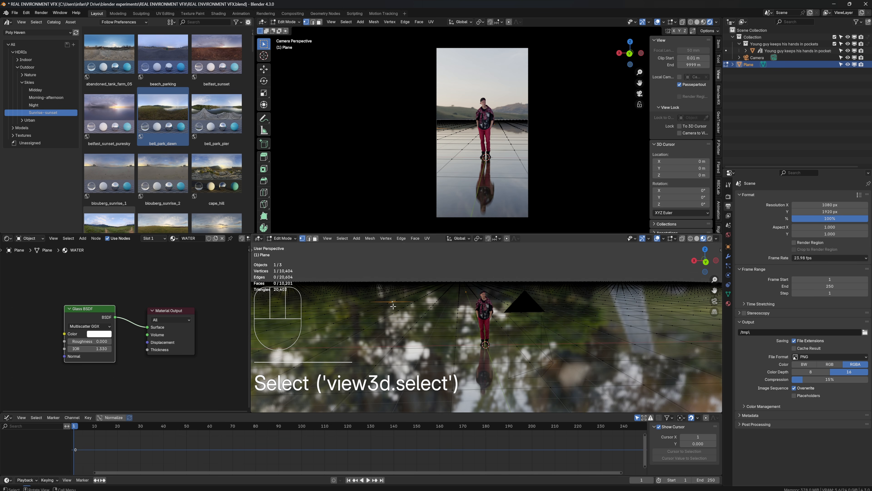
pyautogui.press('g')
pyautogui.press('z')
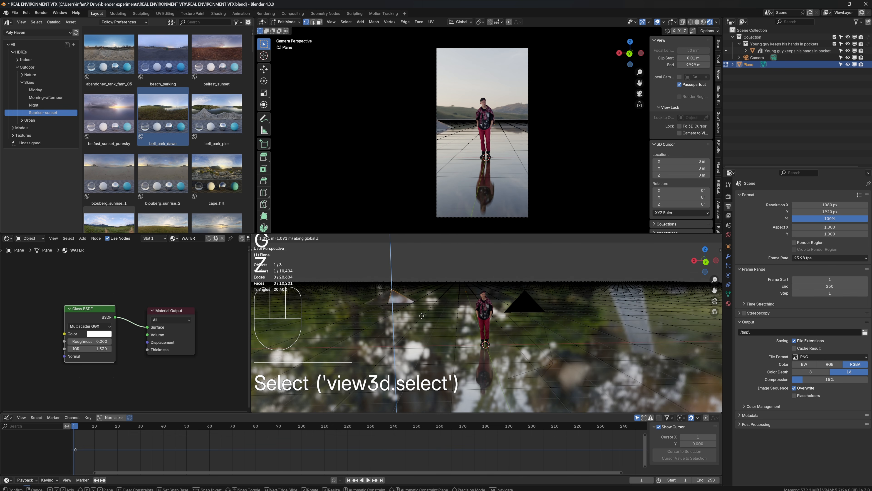
pyautogui.rightClick(414, 305)
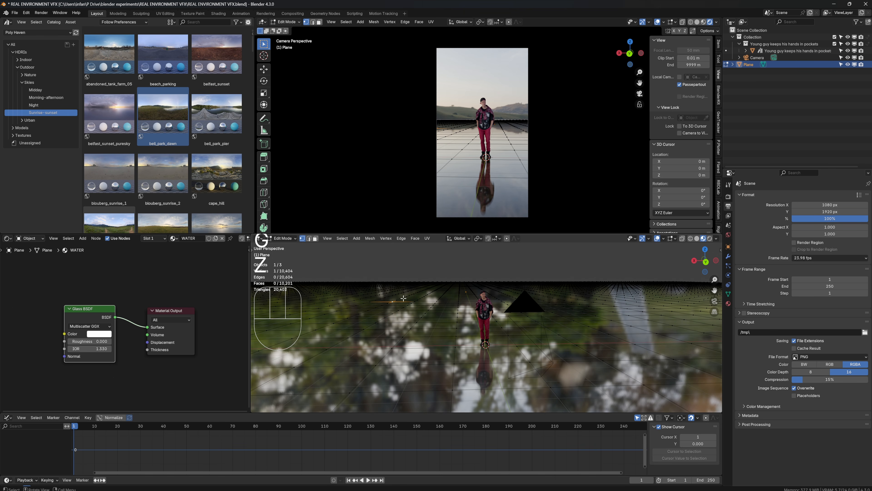
# Step: Leave Edit Mode and add a Displacement node linked to the WATER material's Displacement output, placed below the Glass BSDF
pyautogui.press('Tab')
pyautogui.moveTo(149, 336); pyautogui.dragTo(157, 303, button='middle')
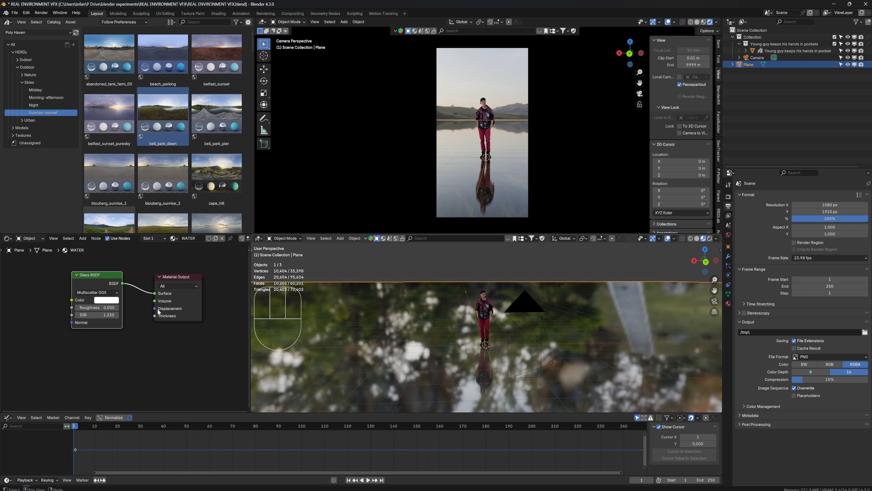
pyautogui.moveTo(155, 308); pyautogui.dragTo(50, 370)
pyautogui.write('dis')
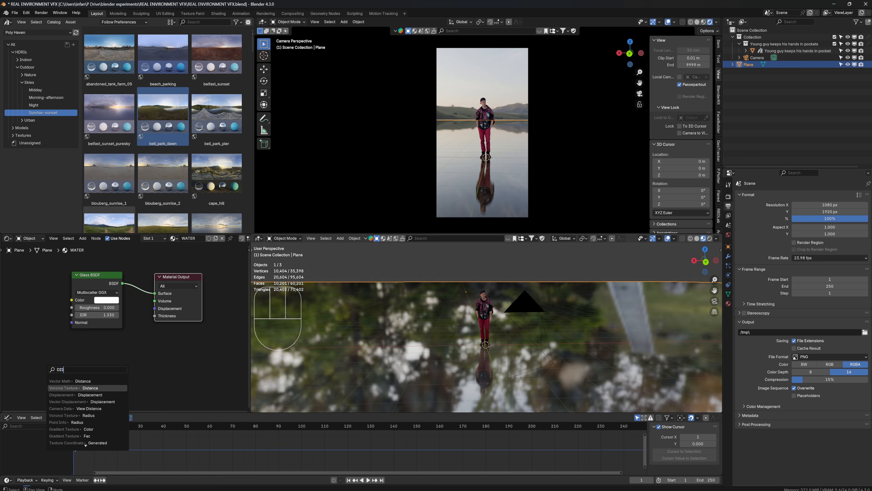
pyautogui.click(69, 395)
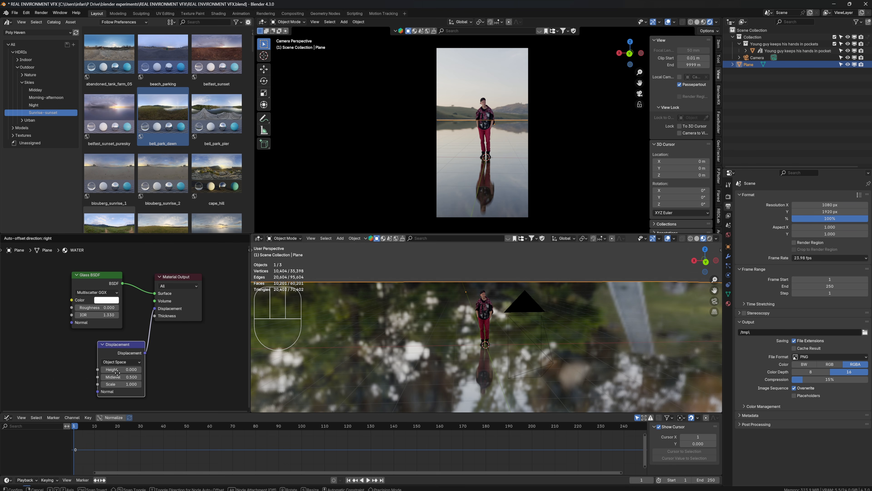
pyautogui.click(117, 372)
pyautogui.moveTo(119, 353); pyautogui.dragTo(146, 345, button='middle')
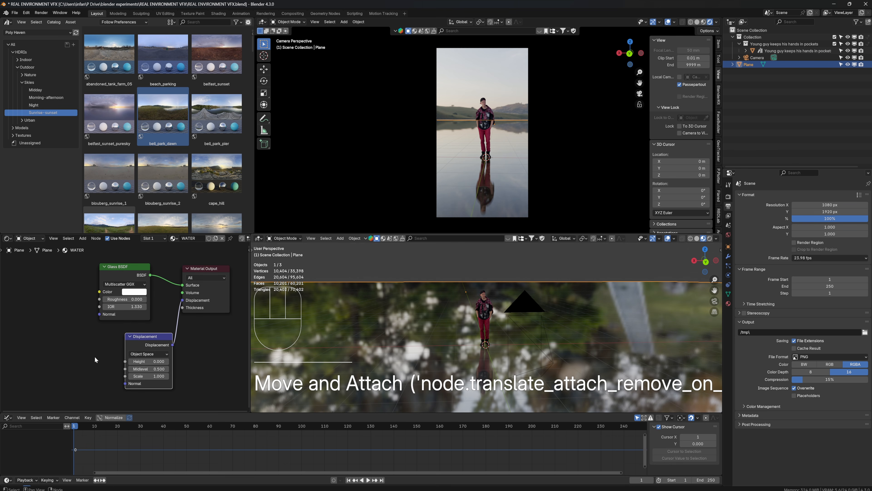
# Step: Add a Noise Texture node beside the Displacement node in the WATER material
pyautogui.click(75, 359)
pyautogui.hotkey('shift', 'a')
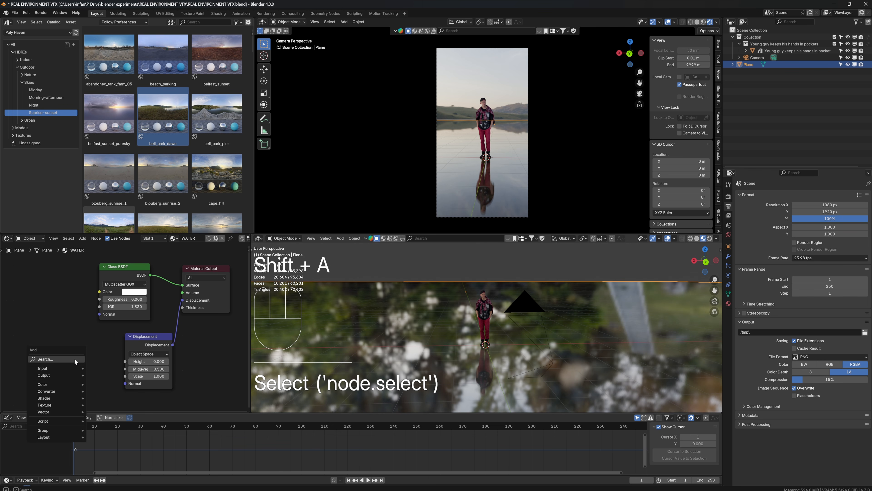
pyautogui.click(74, 358)
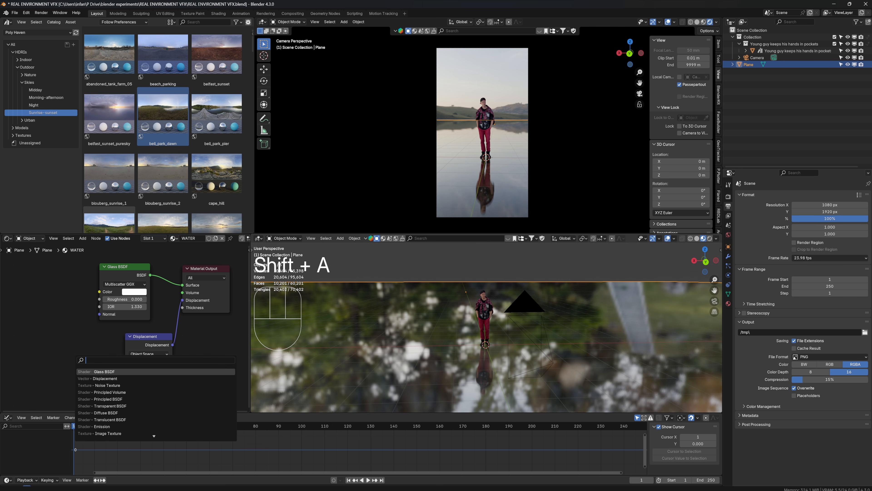
pyautogui.write('NOIS')
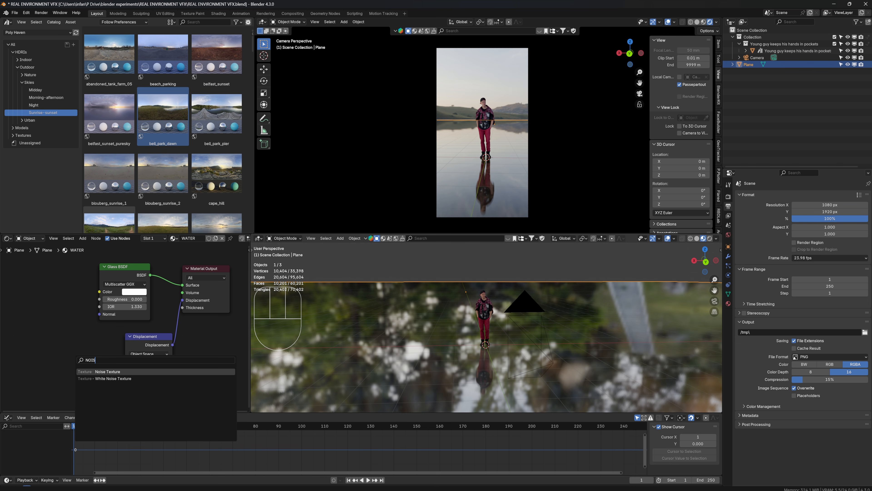
pyautogui.press('Return')
pyautogui.click(52, 338)
# Step: Preview the Noise Texture directly on the isolated ground plane with its Scale raised to 9.4
pyautogui.keyDown('ctrl'); pyautogui.keyDown('shift'); pyautogui.click(62, 350); pyautogui.keyUp('shift'); pyautogui.keyUp('ctrl')
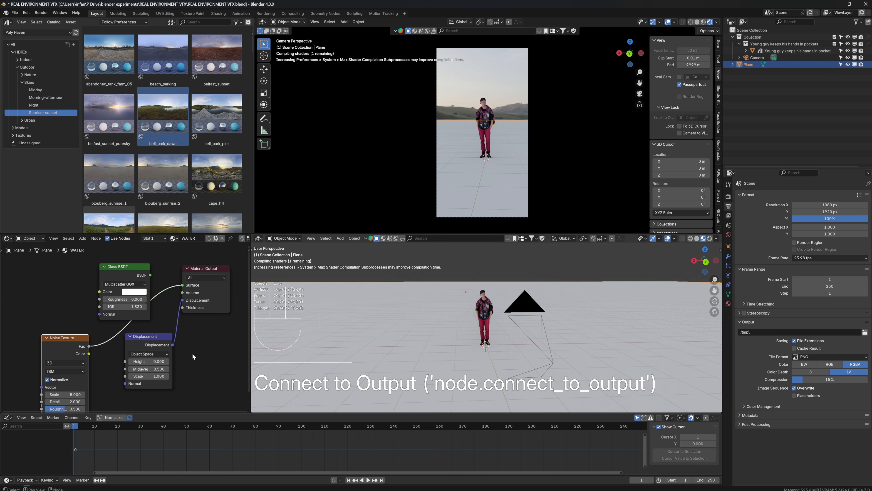
pyautogui.press('KP_Divide')
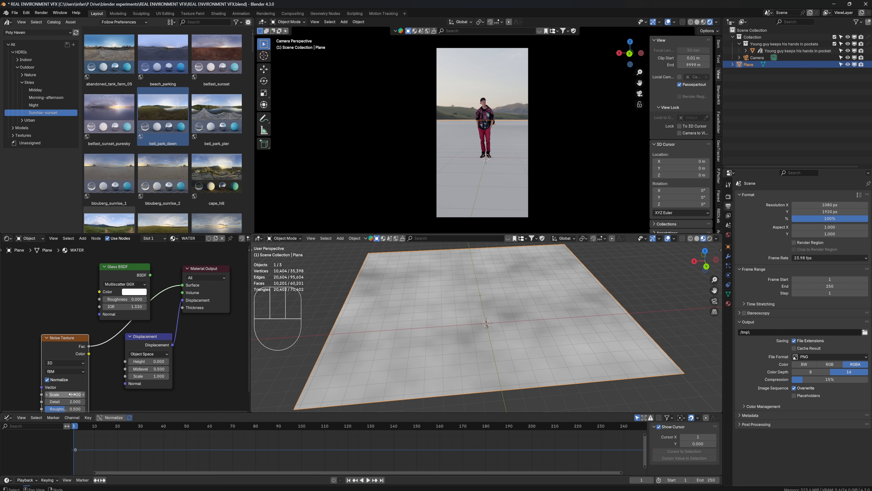
pyautogui.moveTo(69, 395)
pyautogui.mouseDown()
pyautogui.moveTo(90, 394)
pyautogui.moveTo(67, 394)
pyautogui.mouseUp()
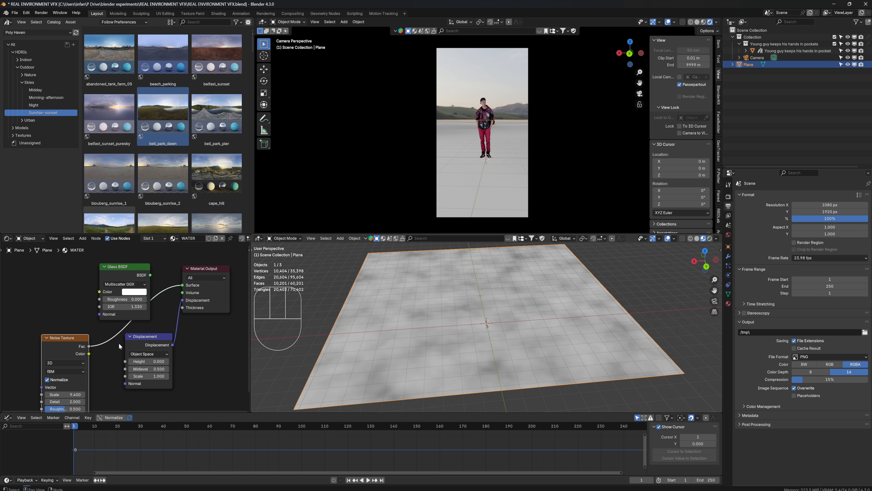
# Step: Feed the Noise Texture's Fac into the Displacement's Height, with the Glass BSDF back on Surface, and set the noise Scale to 29.1
pyautogui.click(188, 290)
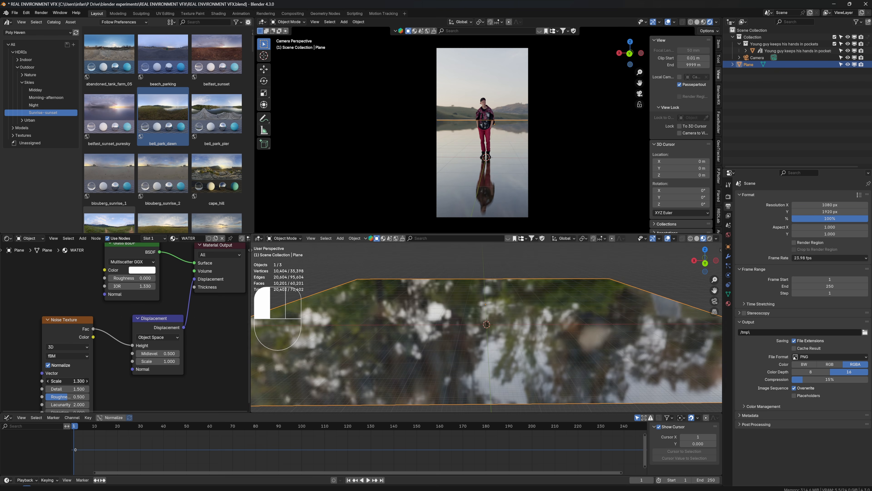
pyautogui.moveTo(68, 381)
pyautogui.mouseDown()
pyautogui.moveTo(193, 381)
pyautogui.moveTo(76, 378)
pyautogui.mouseUp()
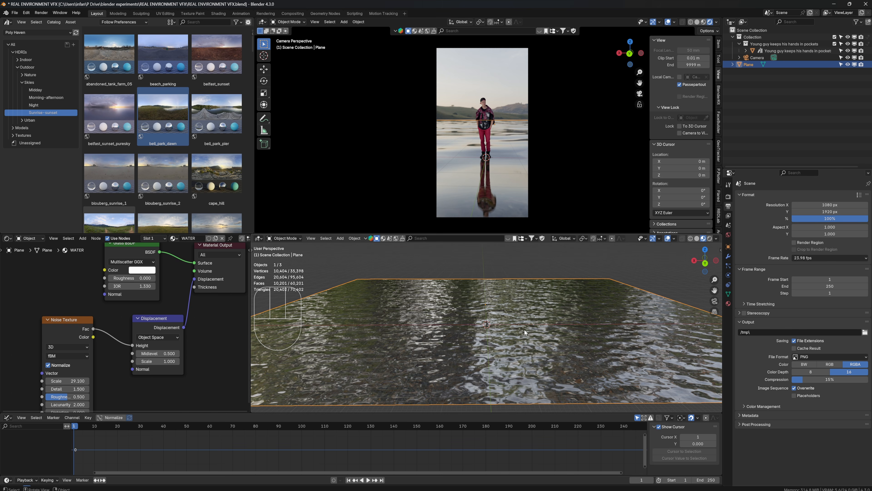
# Step: Set the noise's Detail to 5.1, Roughness to 0.671 and Lacunarity to 2.2, and reduce the Displacement Scale to 0.14
pyautogui.scroll(6, 524, 345)
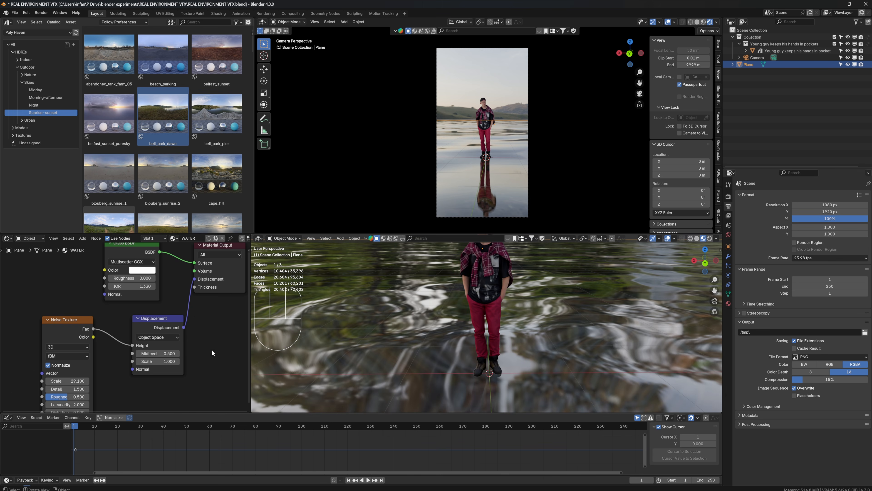
pyautogui.moveTo(66, 389); pyautogui.dragTo(89, 389)
pyautogui.moveTo(67, 395); pyautogui.dragTo(77, 375, button='middle')
pyautogui.moveTo(77, 377); pyautogui.dragTo(84, 377)
pyautogui.moveTo(78, 385); pyautogui.dragTo(80, 385)
pyautogui.moveTo(168, 341); pyautogui.dragTo(153, 342)
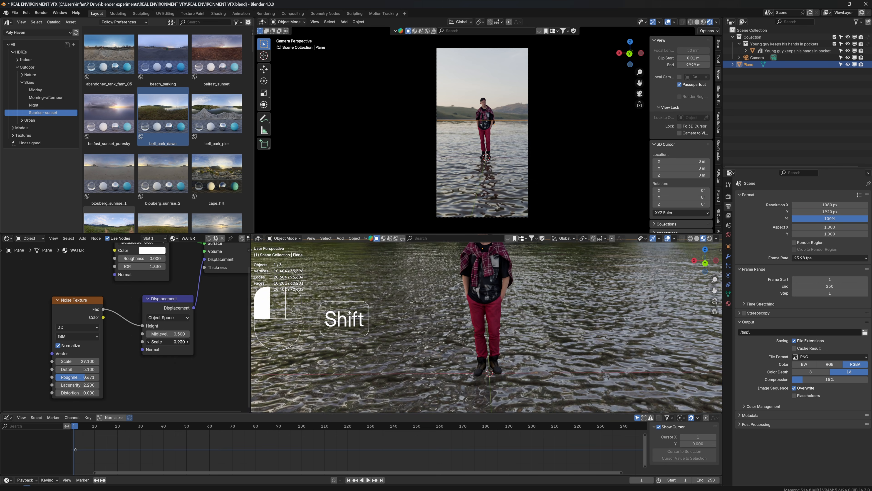
# Step: Play the timeline from the first frame to examine the water surface for motion
pyautogui.press('space')
pyautogui.press('space')
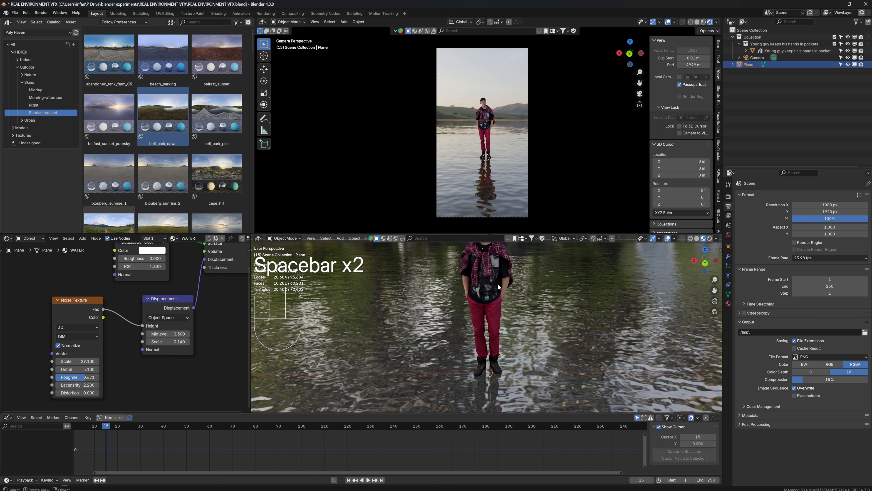
pyautogui.moveTo(94, 428); pyautogui.dragTo(74, 428)
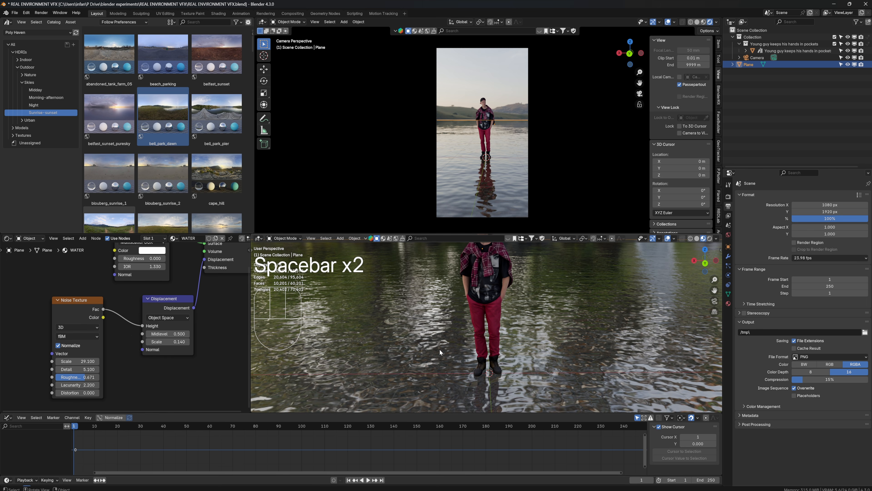
pyautogui.press('space')
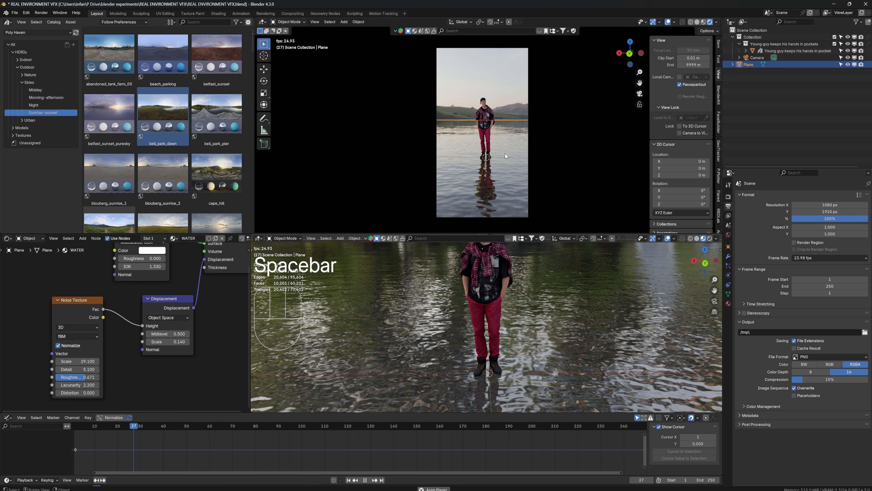
pyautogui.press('space')
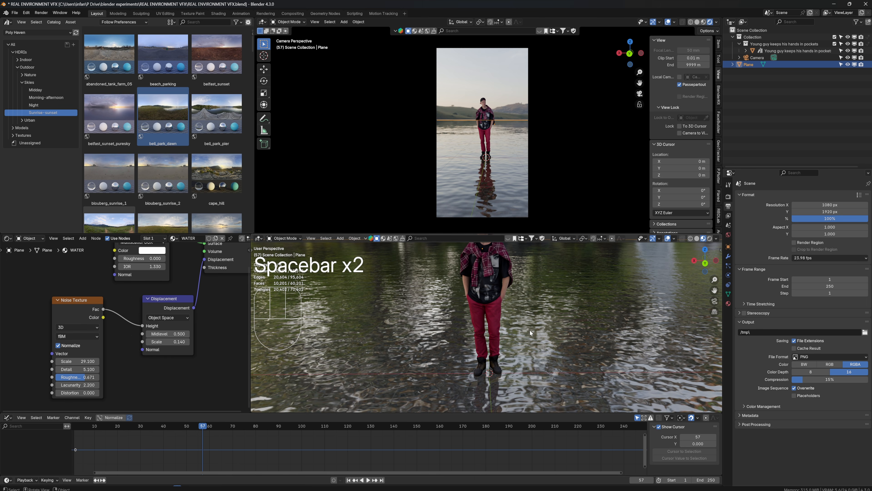
pyautogui.press('space')
pyautogui.press('space')
pyautogui.press('space')
pyautogui.press('space')
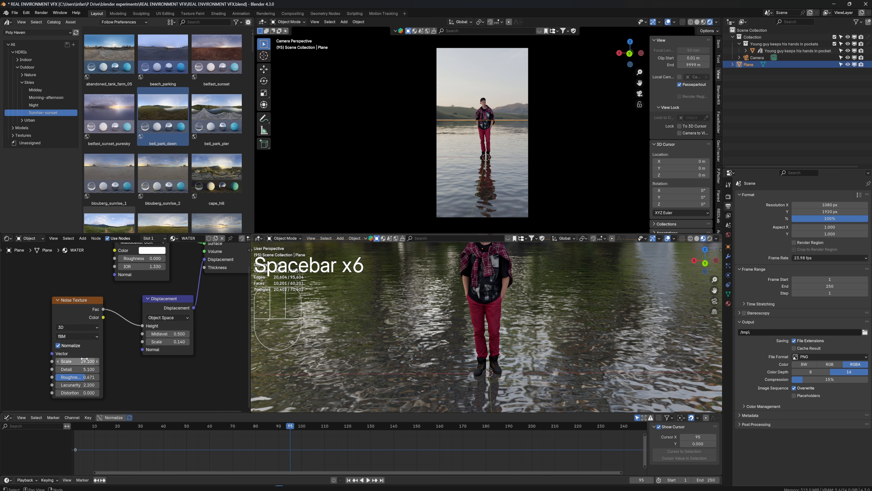
# Step: Switch the Noise Texture to 4D and return the timeline to frame 1
pyautogui.click(63, 330)
pyautogui.click(62, 369)
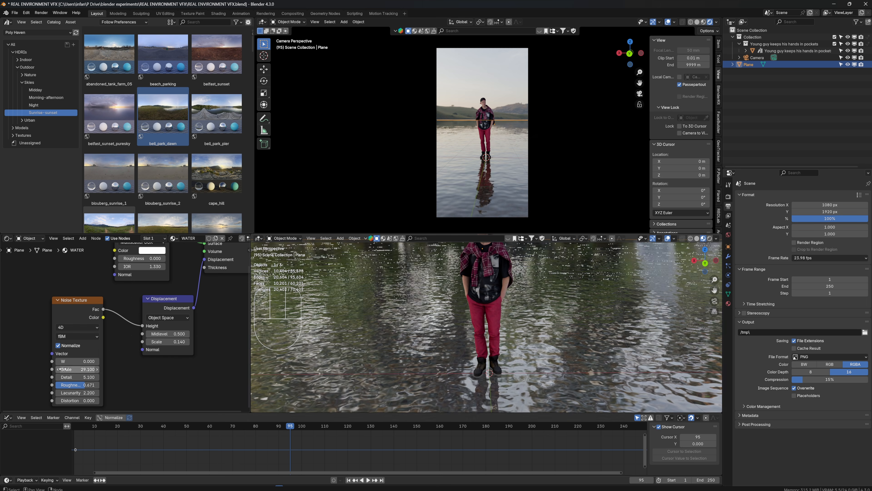
pyautogui.hotkey('shift', 'Left')
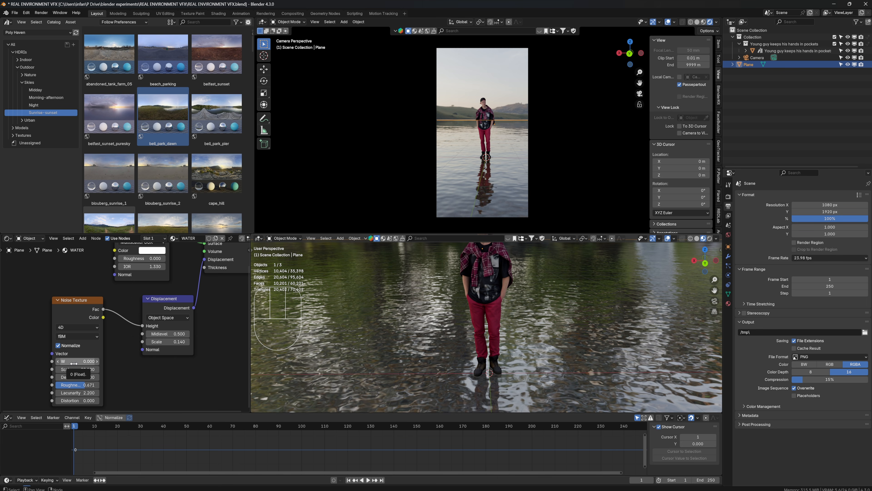
# Step: Keyframe the Noise Texture's W at 0 on frame 1 and at 0.1 on frame 250
pyautogui.press('i')
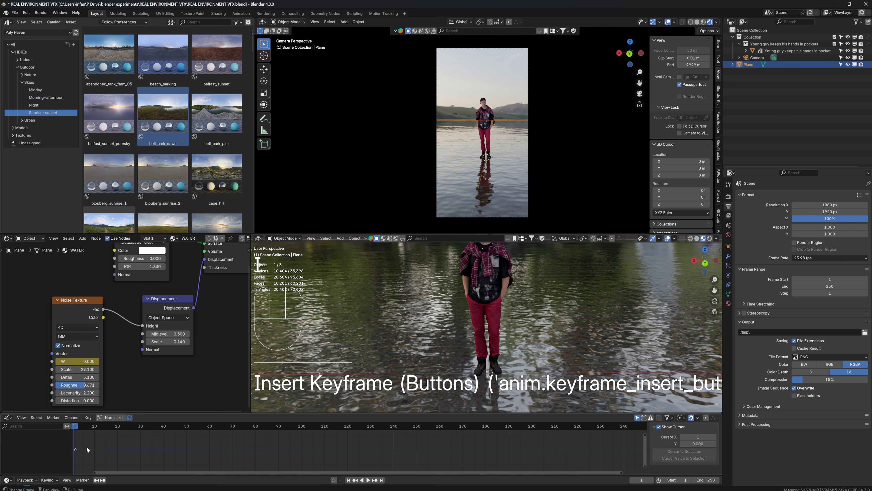
pyautogui.press('Home')
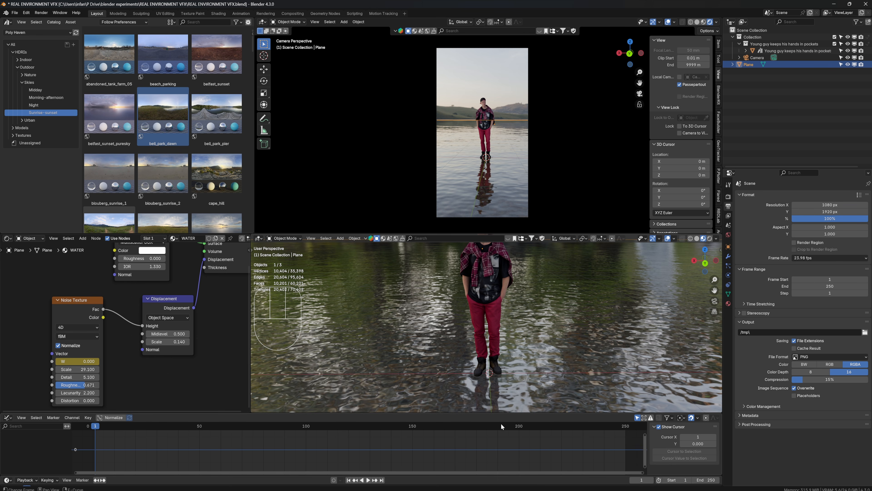
pyautogui.moveTo(608, 426); pyautogui.dragTo(625, 426)
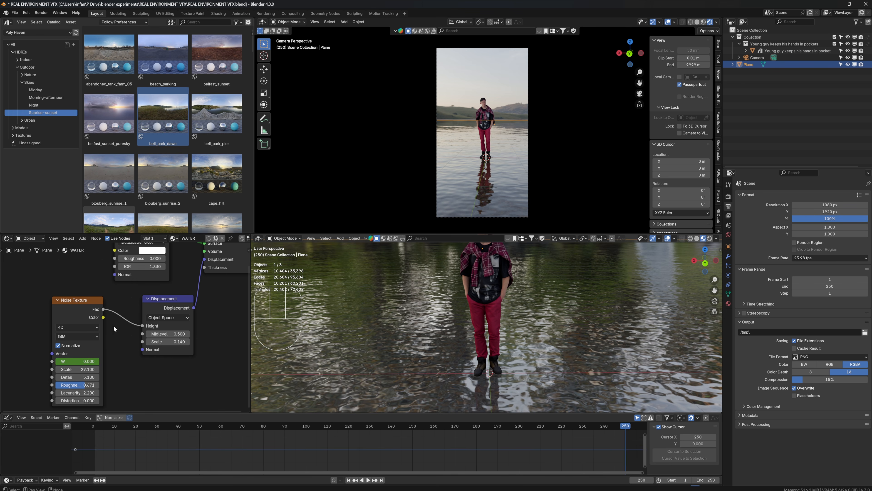
pyautogui.click(84, 363)
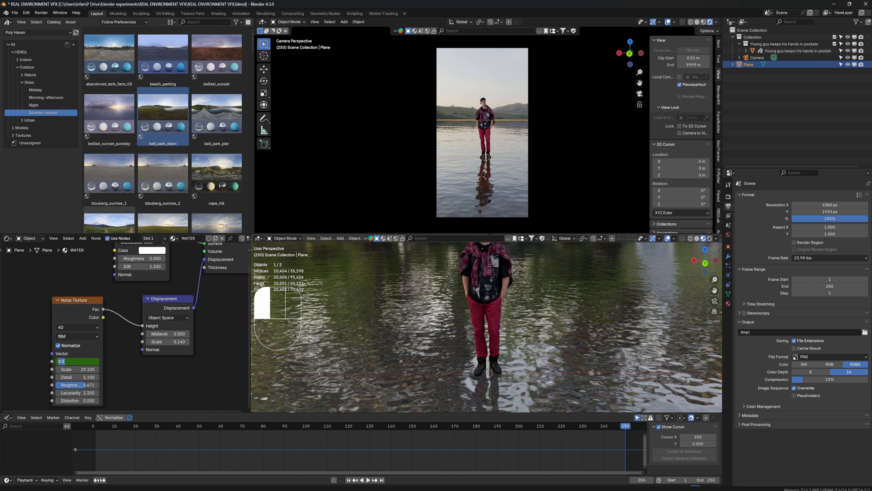
pyautogui.write('0.1')
pyautogui.press('Return')
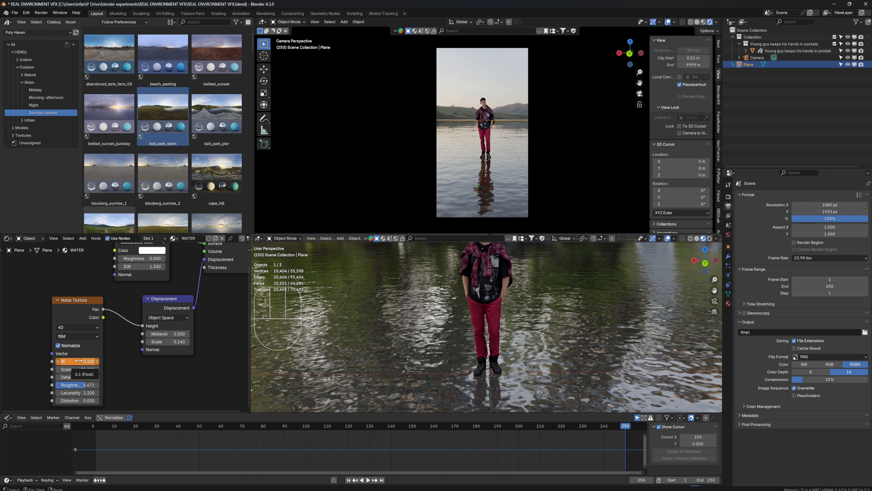
pyautogui.press('i')
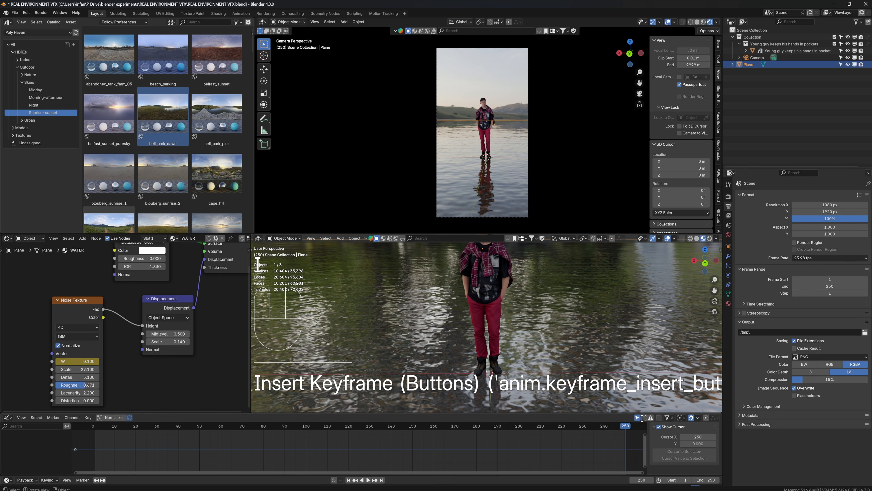
# Step: Select the Noise Texture node and enable Normalize for its W animation curve in the graph editor
pyautogui.scroll(-4, 477, 466)
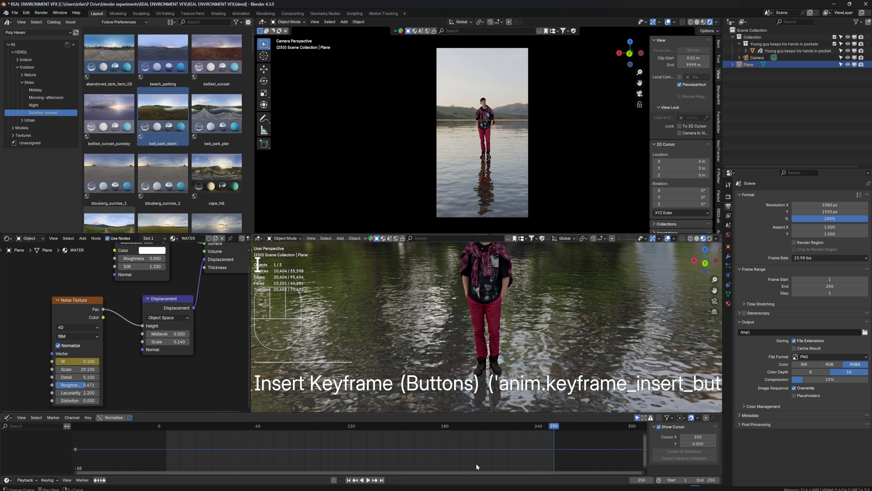
pyautogui.scroll(1, 475, 462)
pyautogui.click(77, 300)
pyautogui.click(117, 419)
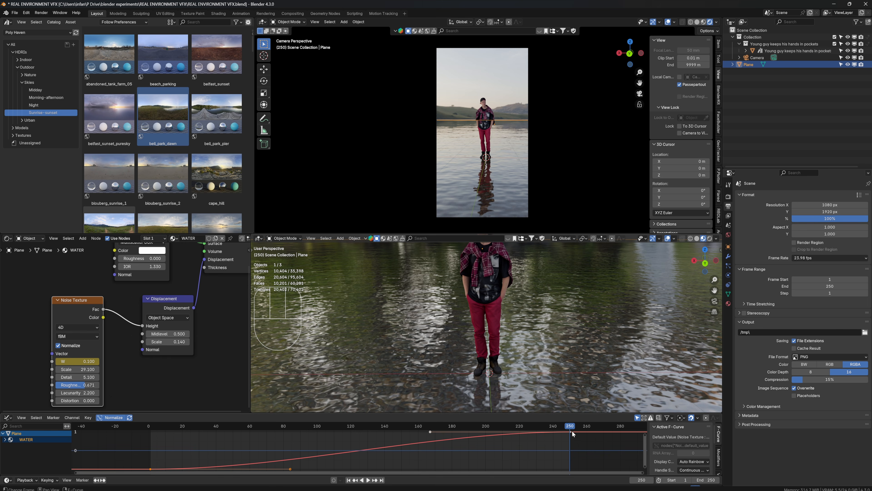
# Step: Play the animation from frame 0 to examine how the ripples move with the keyframed W value
pyautogui.moveTo(371, 427); pyautogui.dragTo(165, 429)
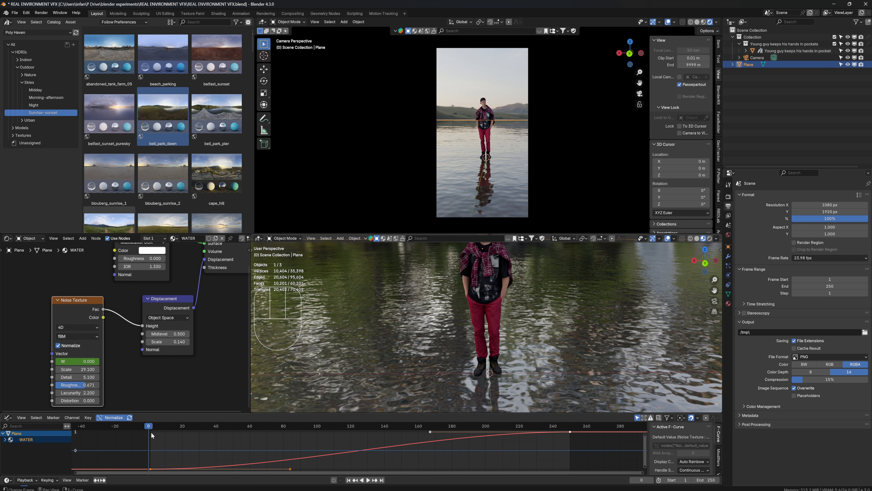
pyautogui.press('space')
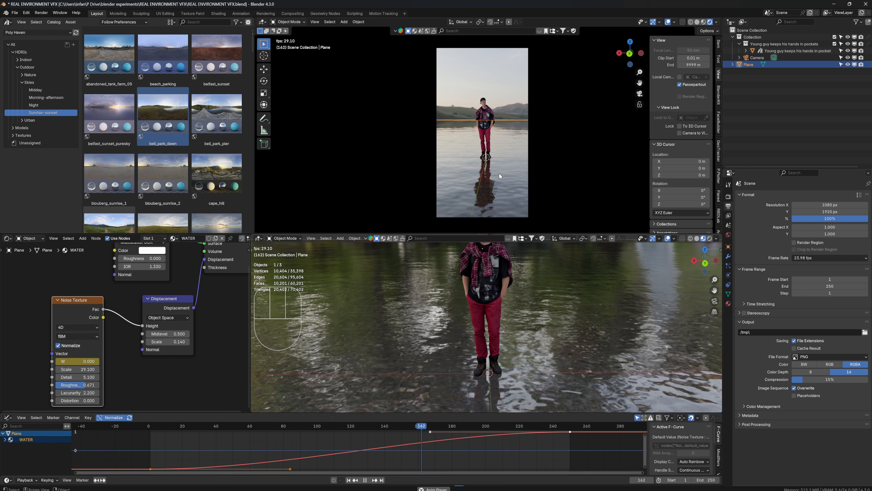
pyautogui.press('space')
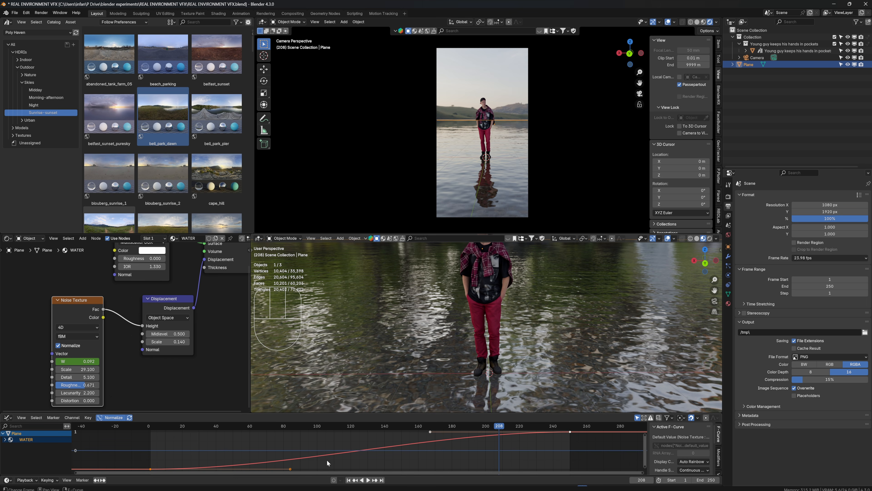
# Step: Select all keyframes on the W curve and set their interpolation to Linear
pyautogui.click(378, 459)
pyautogui.press('a')
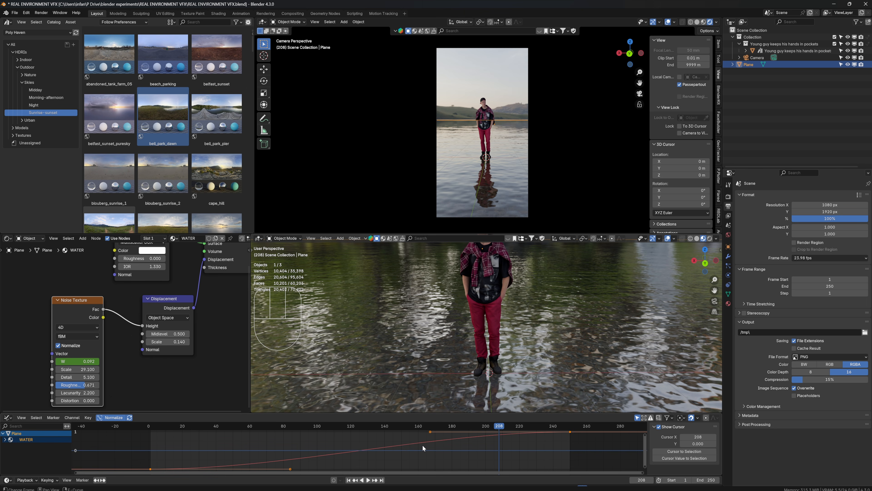
pyautogui.press('t')
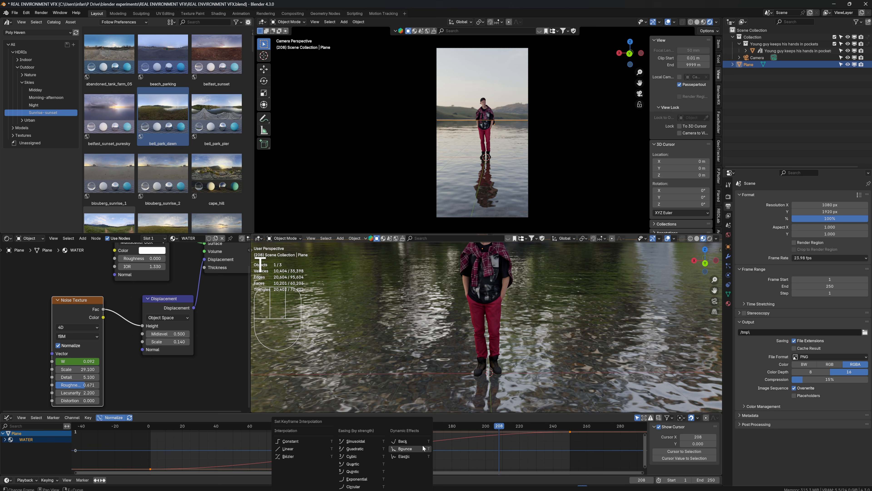
pyautogui.click(291, 449)
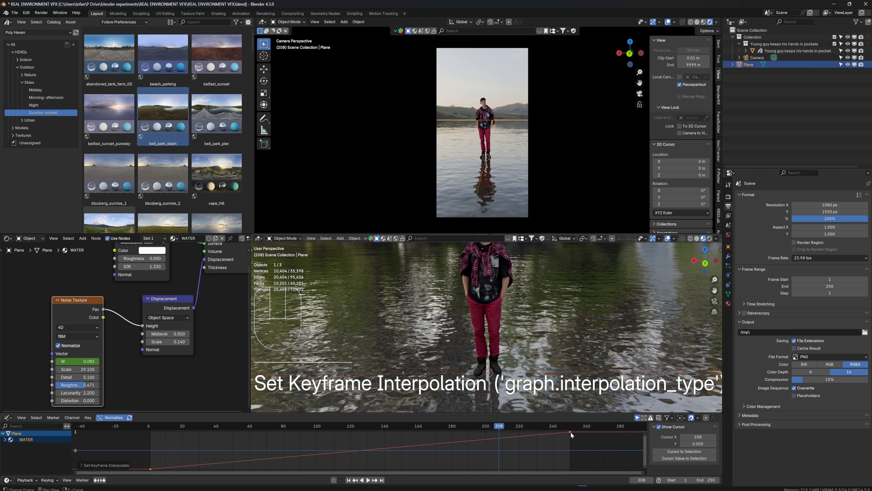
# Step: Replay the timeline from frame 0 to check the water motion with the linear W curve
pyautogui.click(149, 426)
pyautogui.press('space')
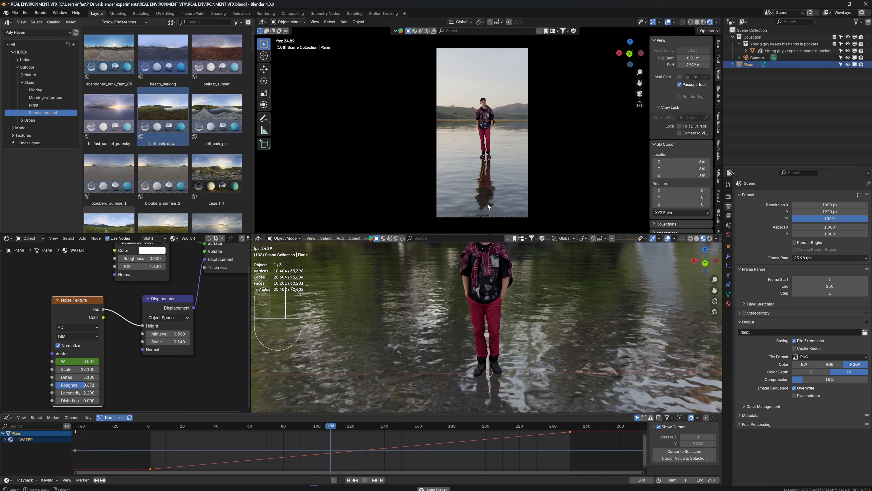
pyautogui.press('space')
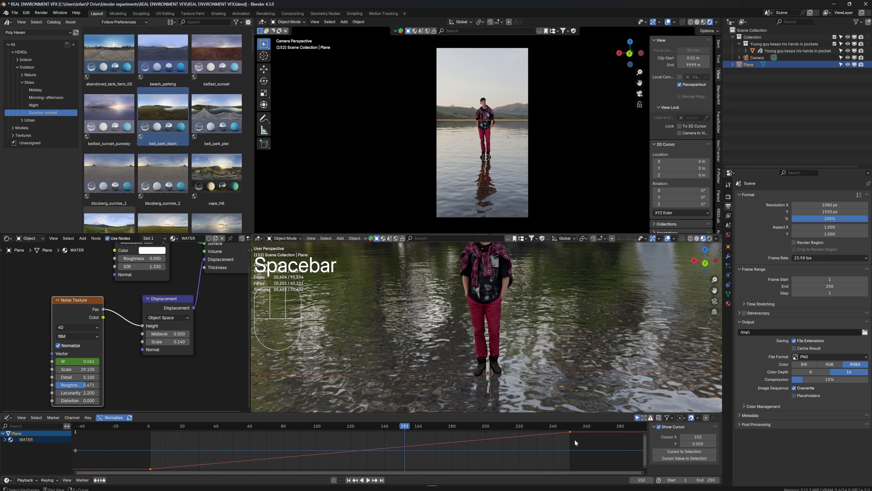
# Step: Lower the W curve's frame 250 keyframe along the value axis only and play the animation to check the slower ripples
pyautogui.moveTo(574, 438); pyautogui.dragTo(559, 429)
pyautogui.press('g')
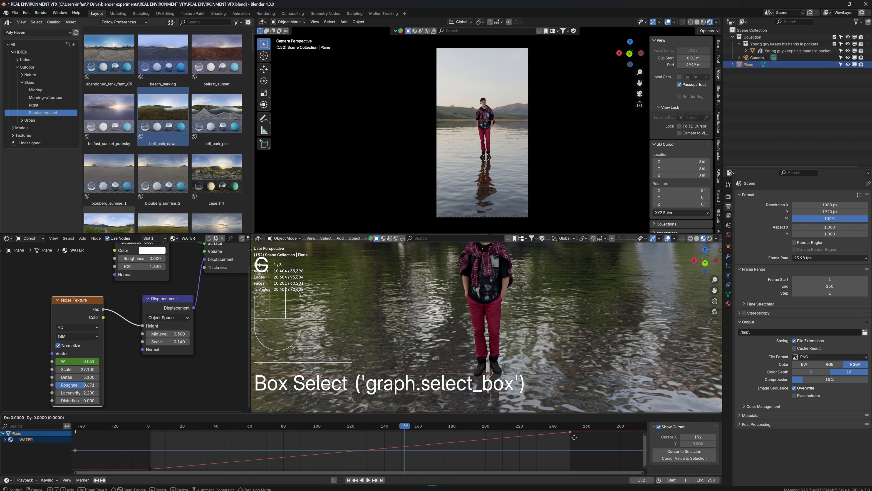
pyautogui.press('y')
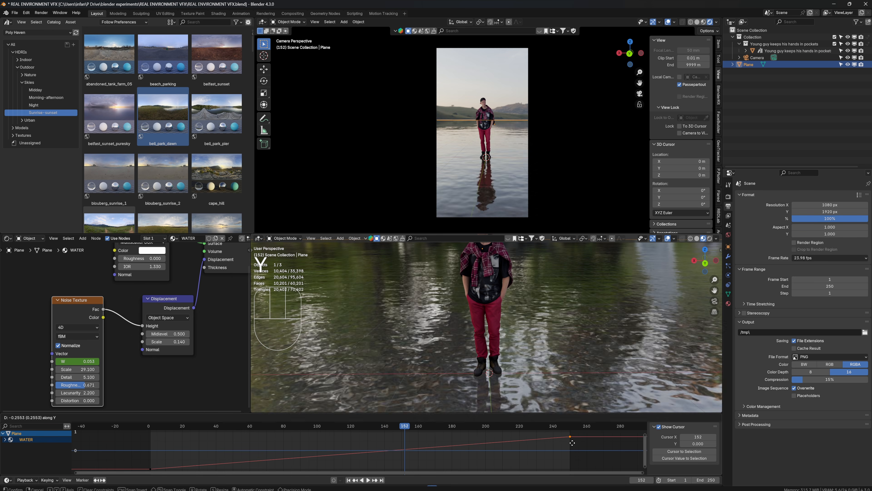
pyautogui.click(571, 460)
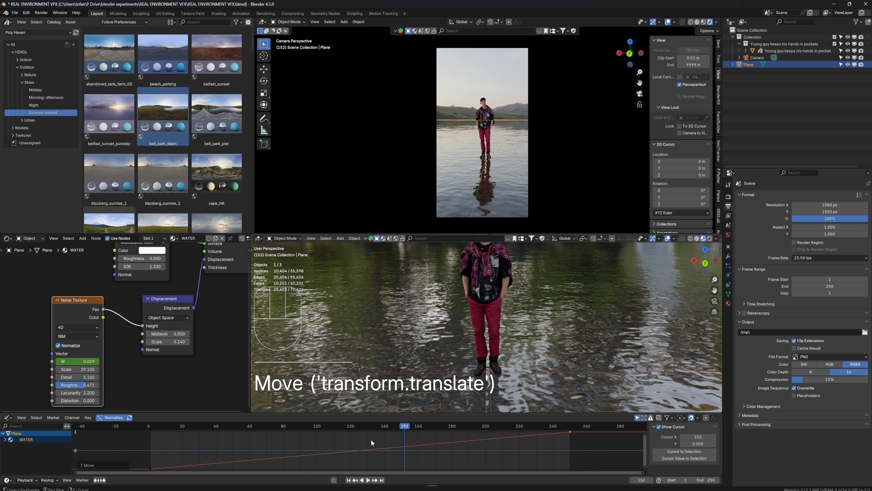
pyautogui.press('space')
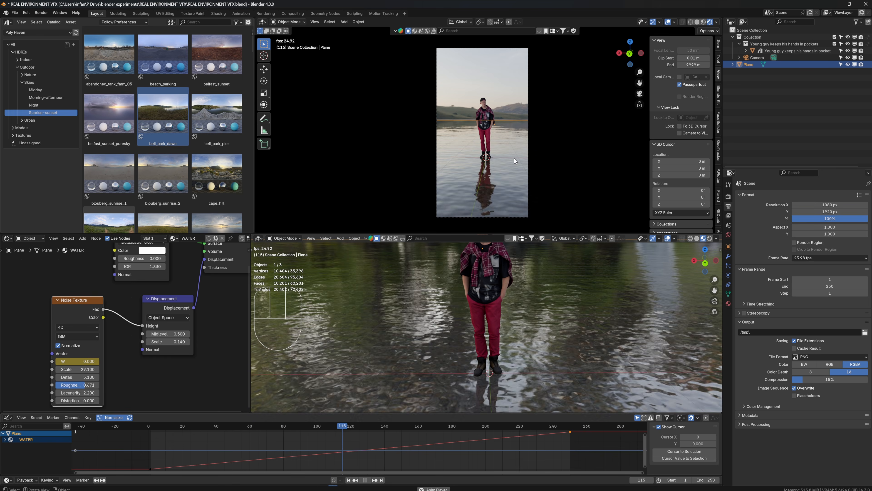
pyautogui.press('space')
# Step: Select the standing man and exclude his collection from the view layer
pyautogui.click(488, 109)
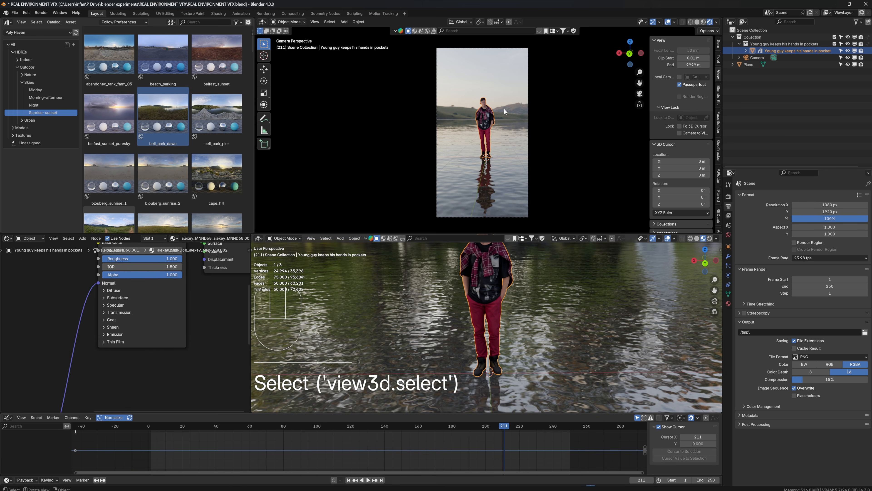
pyautogui.click(835, 44)
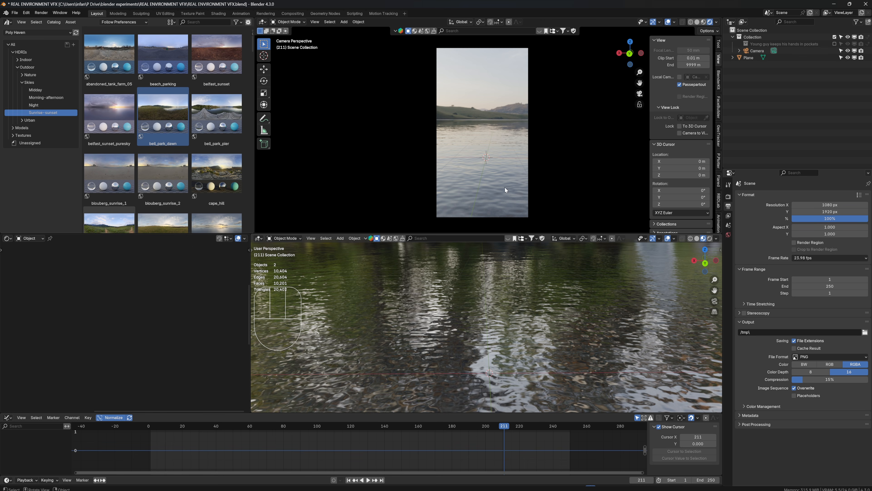
# Step: Search the BlenderKit models for DIRT and browse the results for ground or rock assets
pyautogui.click(457, 238)
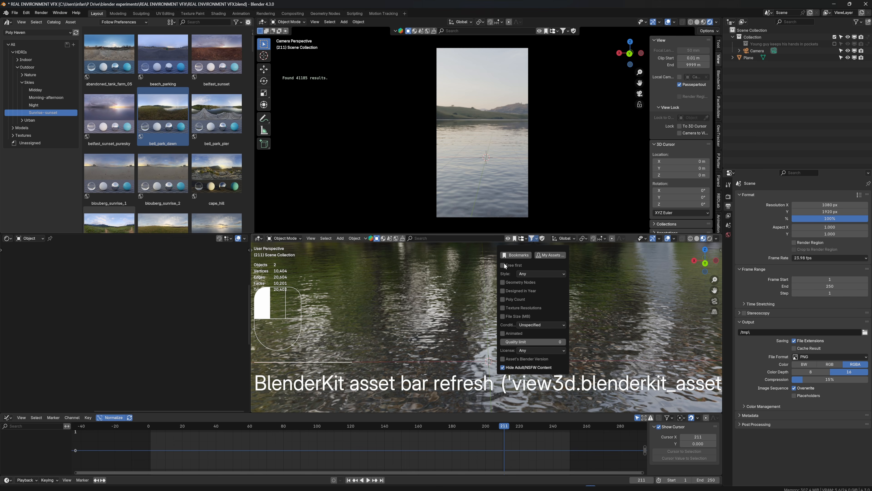
pyautogui.click(480, 240)
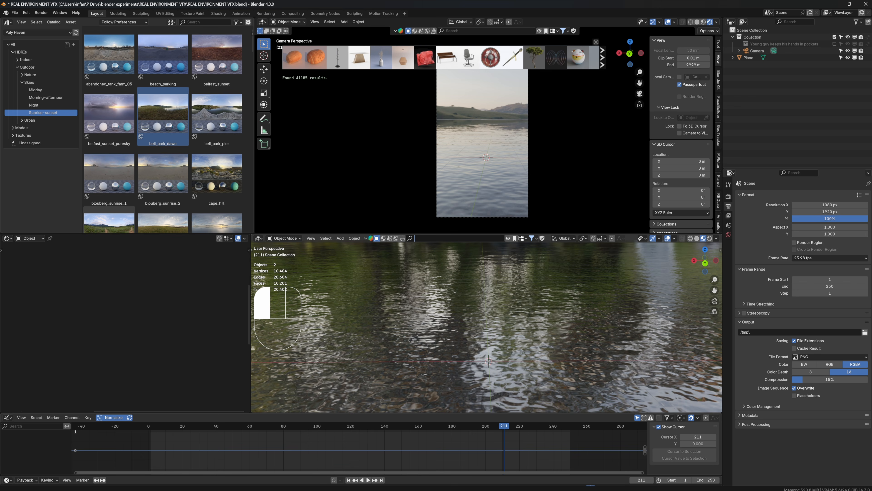
pyautogui.write('DIRT')
pyautogui.press('Return')
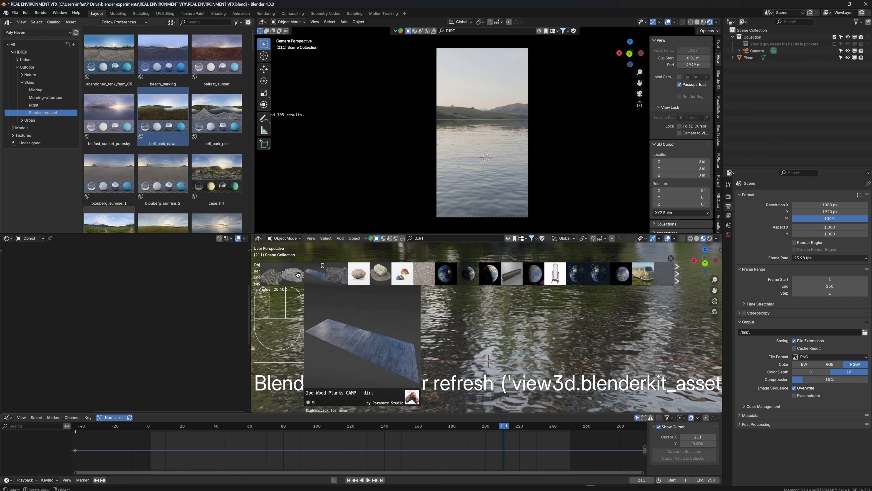
pyautogui.moveTo(278, 276)
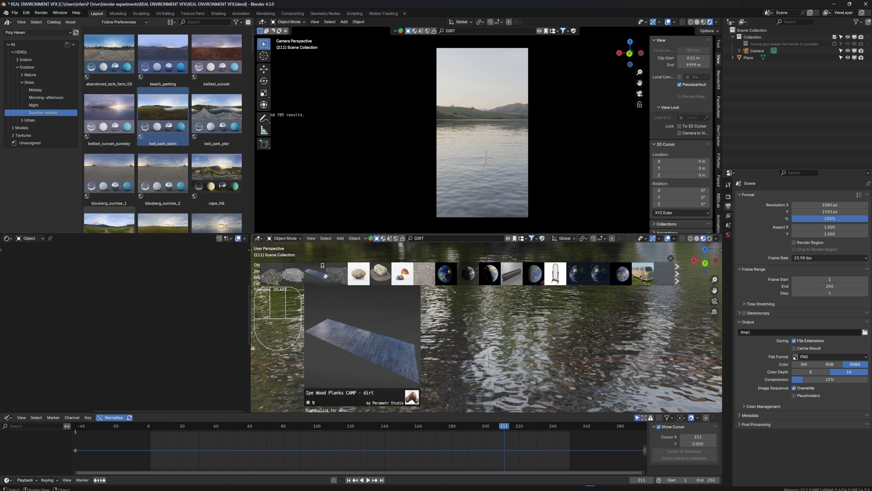
pyautogui.moveTo(335, 274)
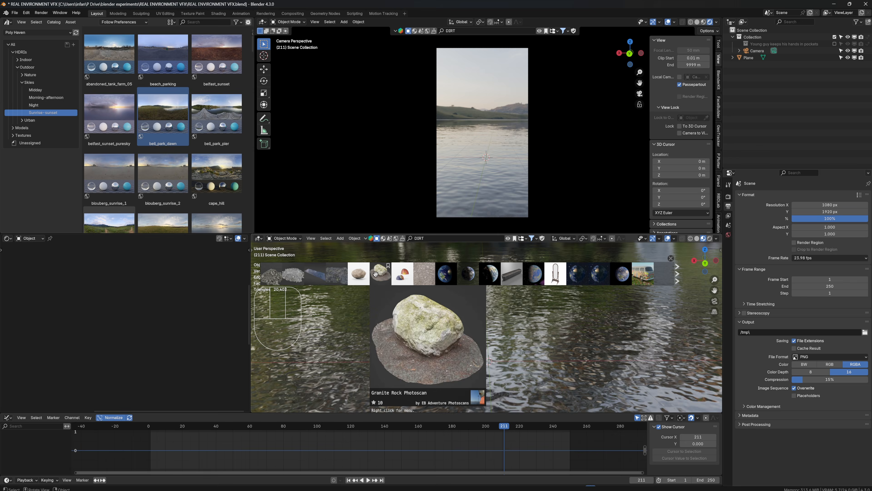
pyautogui.moveTo(429, 274)
pyautogui.moveTo(622, 275)
pyautogui.scroll(-3, 628, 280)
# Step: Search the BlenderKit models for LAND and place the Coast Land Rocks 03 asset on the water
pyautogui.click(426, 238)
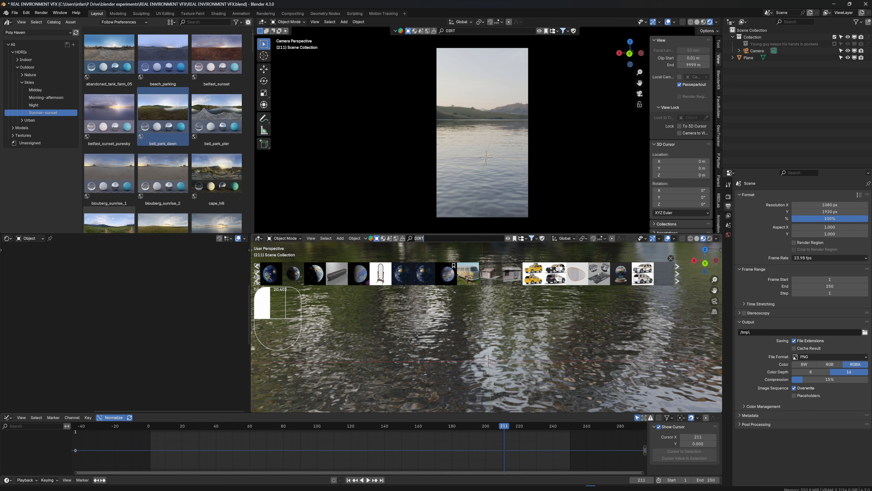
pyautogui.write('LAND')
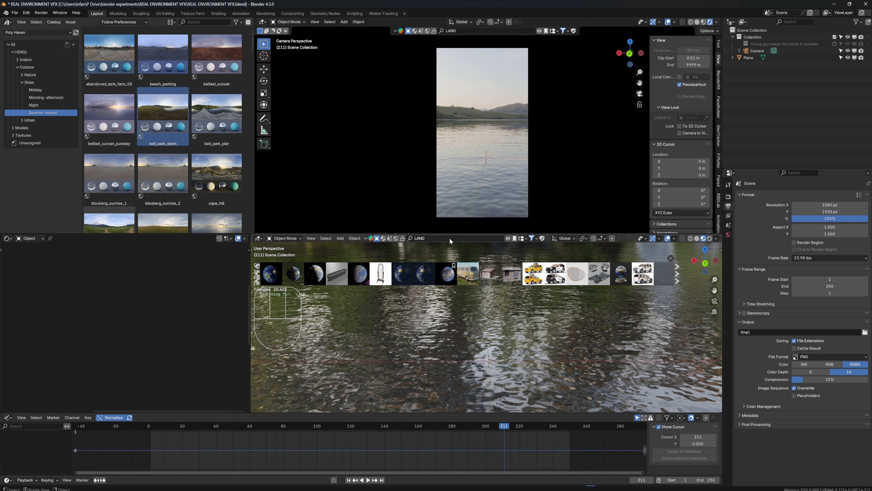
pyautogui.press('Return')
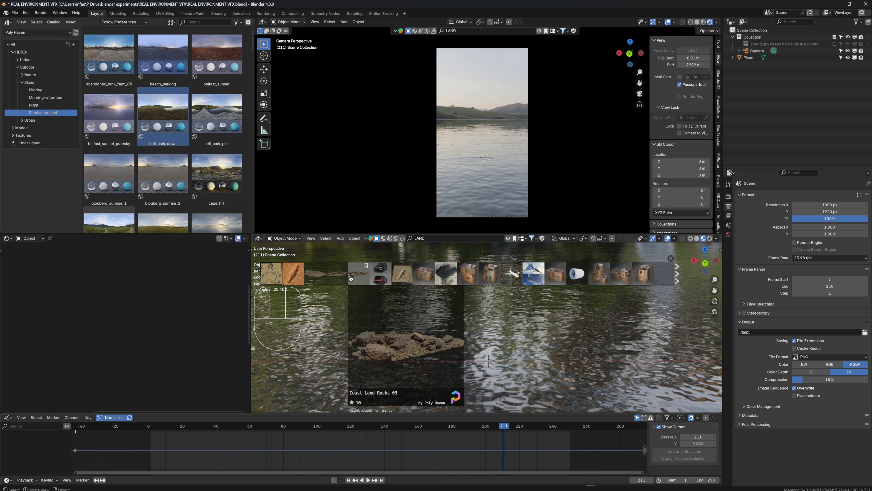
pyautogui.moveTo(351, 277); pyautogui.dragTo(363, 107)
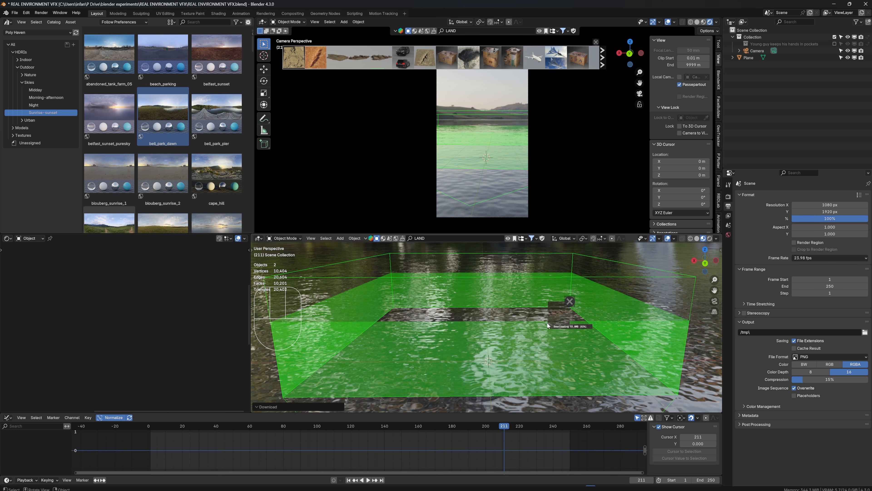
# Step: Move the coast_land_rocks_03_LOD1 rocks horizontally toward the camera in two passes, with vertical movement locked
pyautogui.click(563, 322)
pyautogui.press('g')
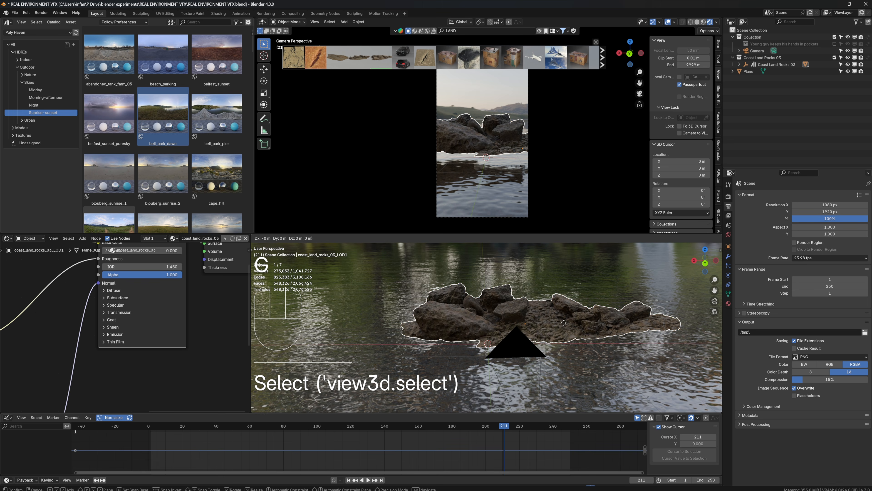
pyautogui.hotkey('shift', 'z')
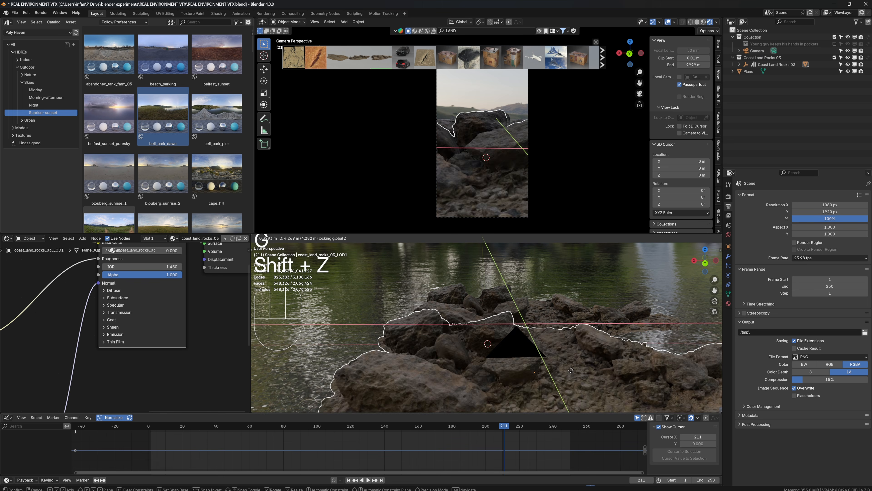
pyautogui.click(549, 353)
pyautogui.press('g')
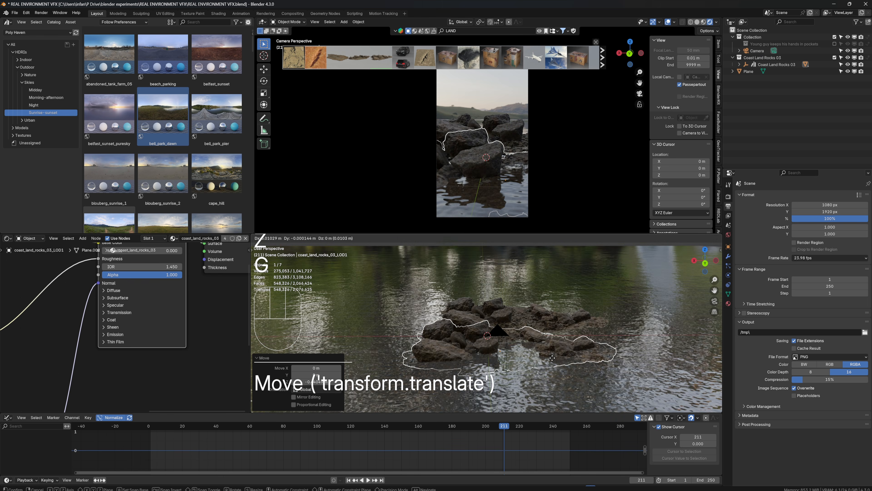
pyautogui.hotkey('shift', 'z')
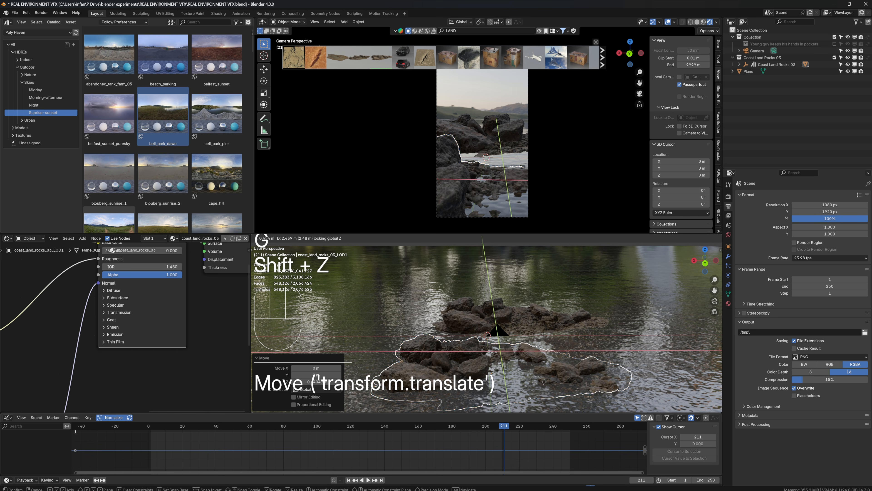
pyautogui.click(544, 378)
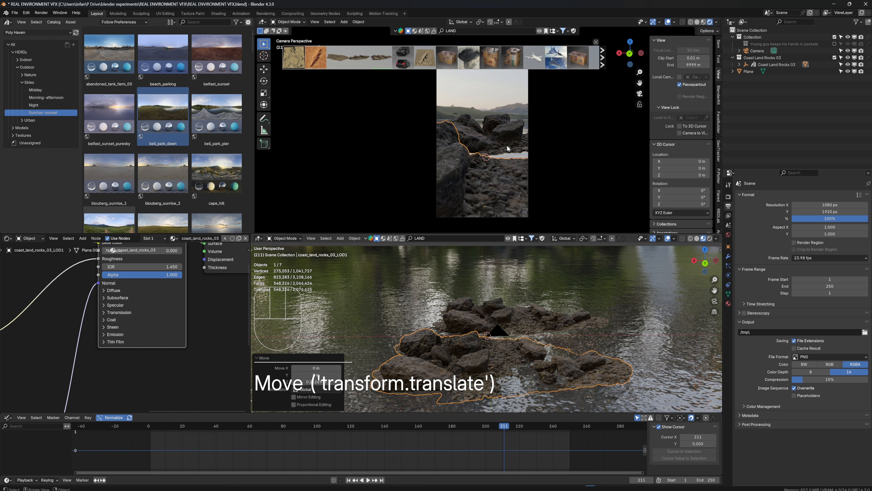
# Step: Spread the LOD3 and LOD2 rock pieces out across the water behind the foreground rocks, keeping their height
pyautogui.click(556, 391)
pyautogui.press('g')
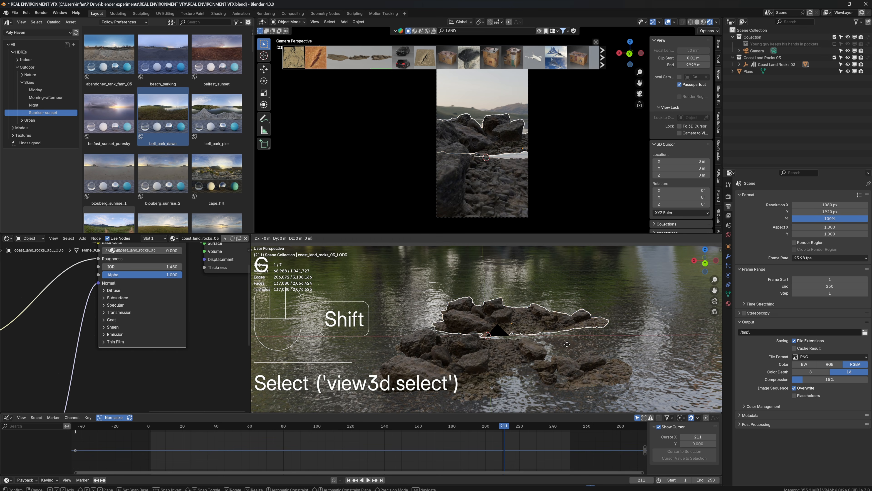
pyautogui.hotkey('shift', 'z')
pyautogui.click(470, 312)
# Step: Rotate the LOD2 rocks 441° about the global Z axis and lower them into the water
pyautogui.press('r')
pyautogui.press('z')
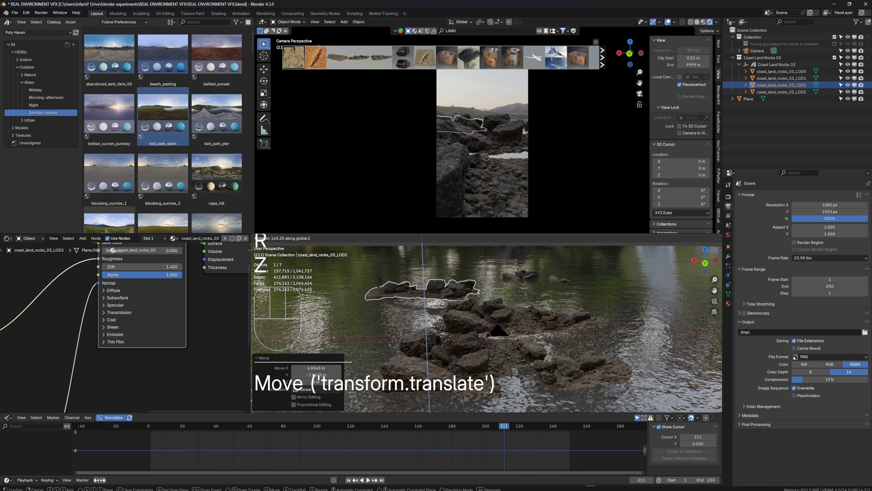
pyautogui.rightClick(426, 263)
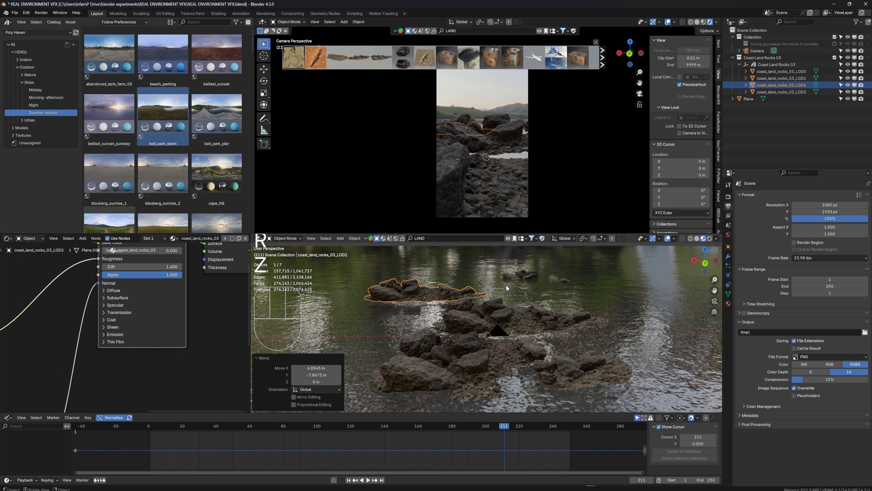
pyautogui.press('r')
pyautogui.press('z')
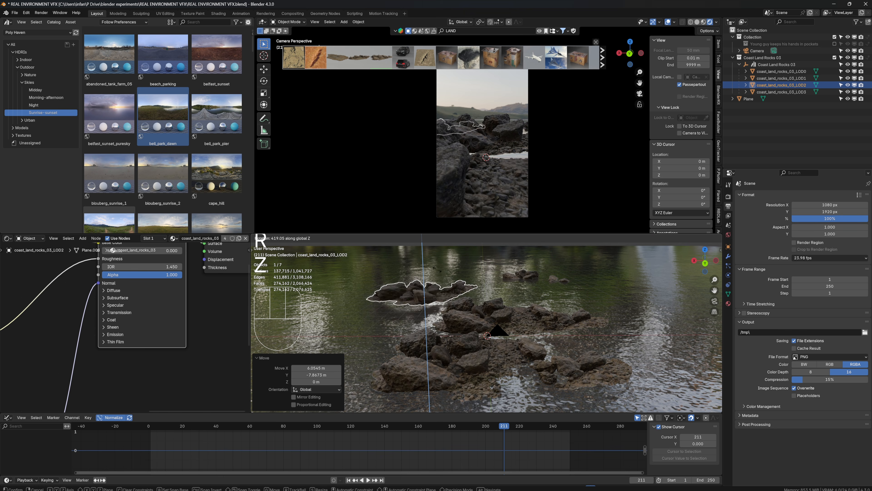
pyautogui.click(432, 276)
pyautogui.press('g')
pyautogui.press('z')
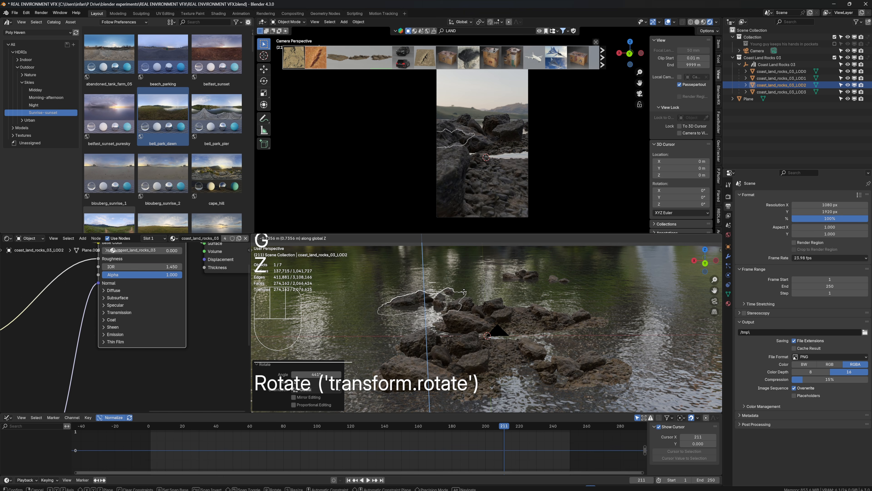
pyautogui.click(432, 298)
# Step: Rotate the LOD0 rocks about the global Z axis, lower them about 0.47 m and slide them horizontally across the water
pyautogui.click(506, 317)
pyautogui.press('r')
pyautogui.press('z')
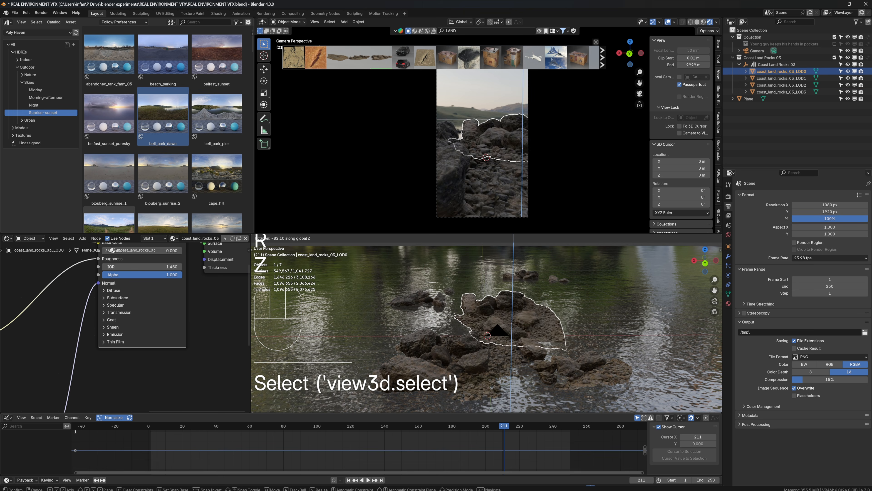
pyautogui.press('g')
pyautogui.hotkey('shift', 'z')
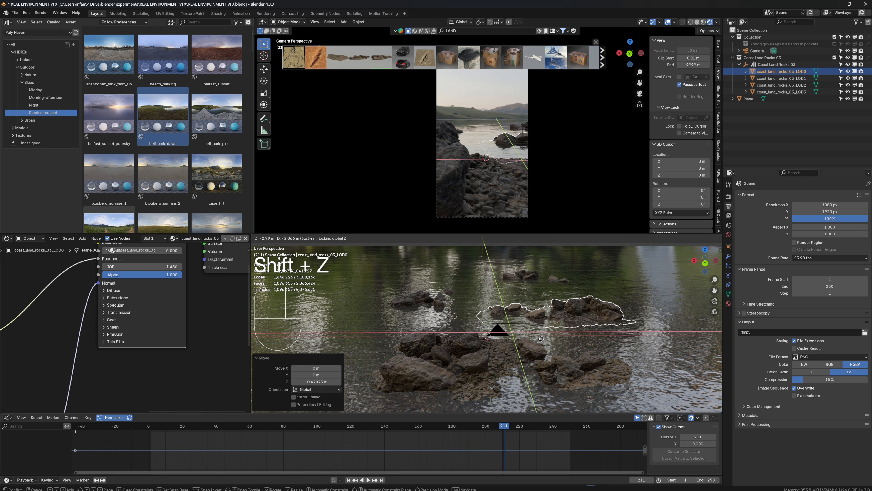
pyautogui.click(544, 342)
# Step: Rotate the LOD1 foreground rocks 2.42° about the global Z axis and shift them horizontally to fill the camera foreground
pyautogui.click(533, 279)
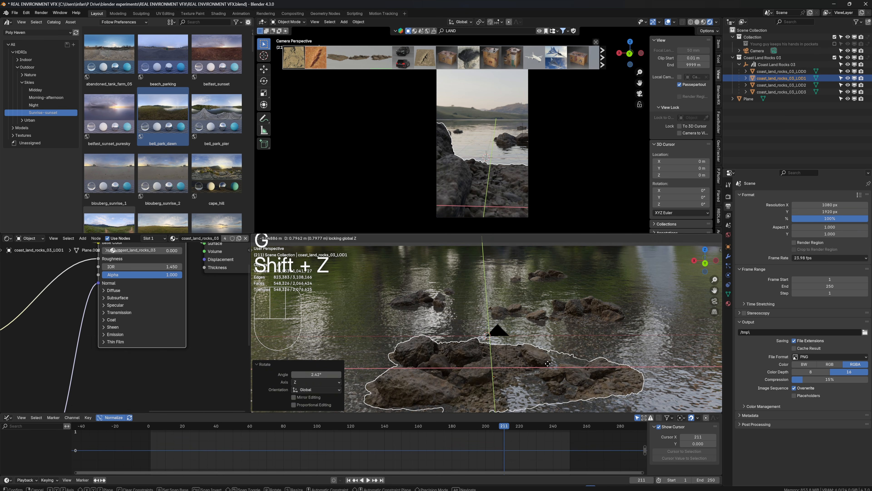
pyautogui.click(547, 363)
# Step: Select the camera above the rocks and raise it about 0.305 m along the global Z axis
pyautogui.moveTo(548, 363); pyautogui.dragTo(525, 323, button='middle')
pyautogui.scroll(2, 532, 344)
pyautogui.scroll(2, 534, 345)
pyautogui.click(524, 313)
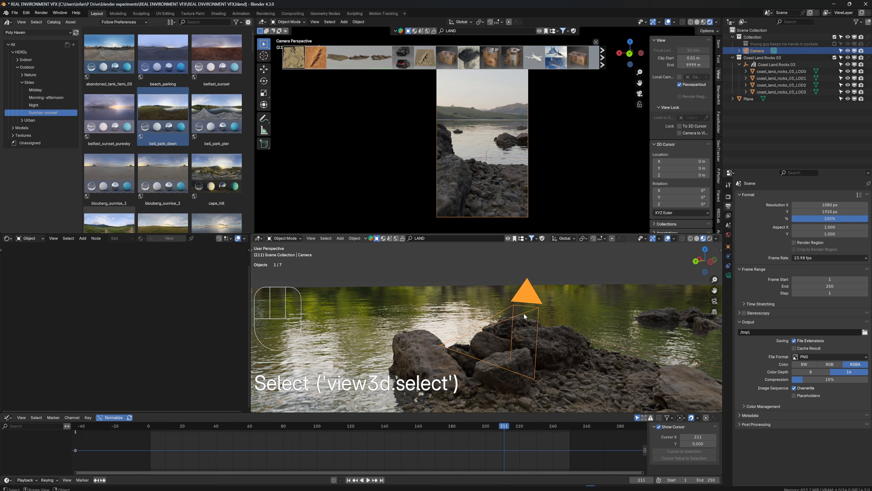
pyautogui.press('g')
pyautogui.press('z')
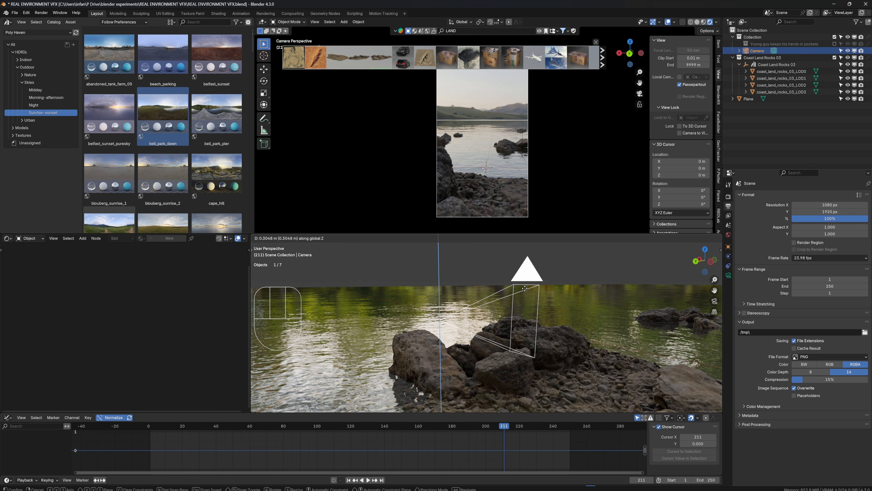
pyautogui.click(524, 289)
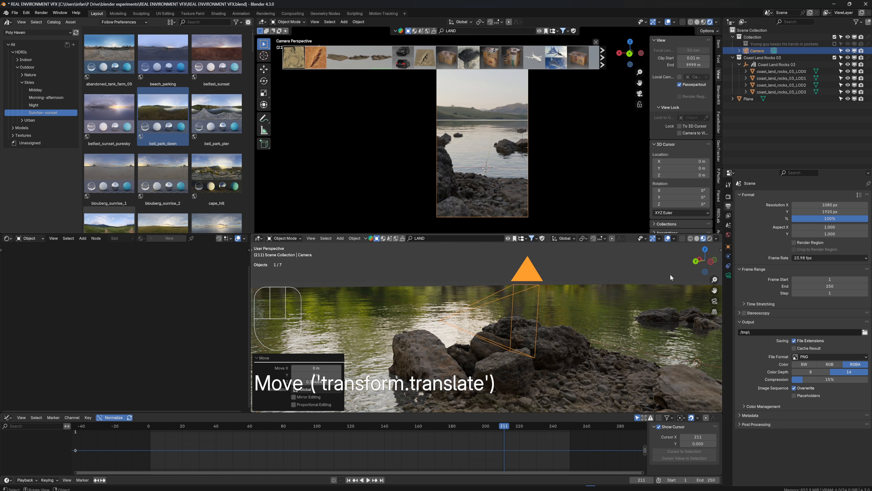
# Step: Display the camera's location, rotation and scale values beside the perspective view
pyautogui.press('n')
pyautogui.scroll(8, 718, 258)
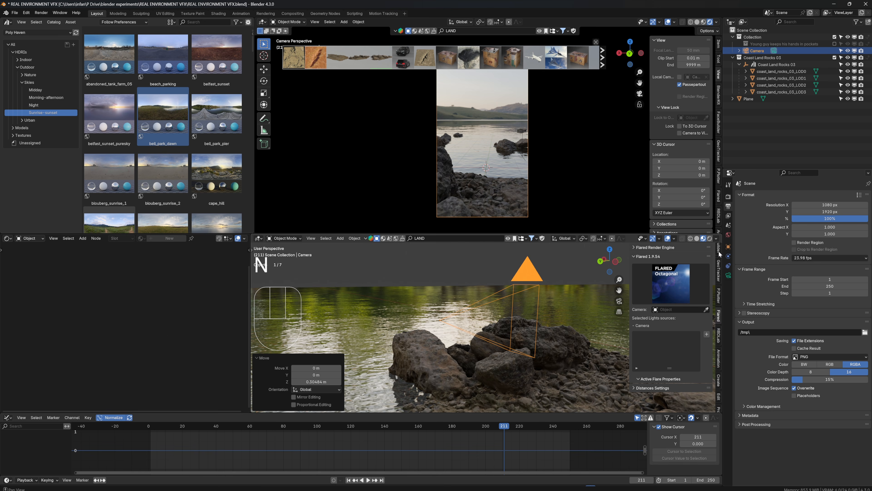
pyautogui.click(719, 251)
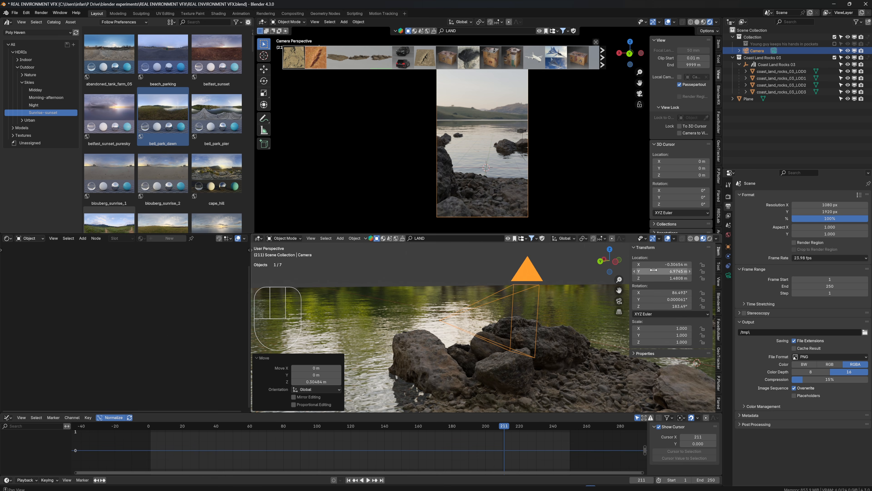
# Step: Try rotating the camera about the global Z axis
pyautogui.moveTo(584, 311); pyautogui.dragTo(567, 341, button='middle')
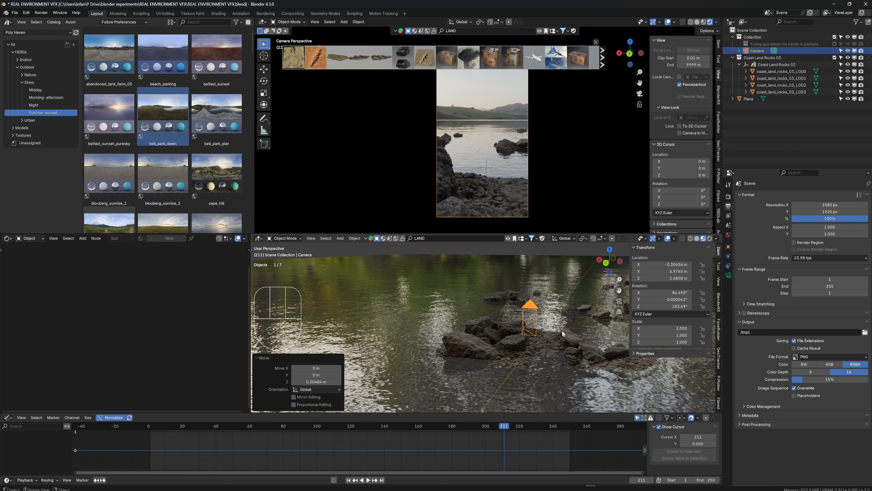
pyautogui.press('r')
pyautogui.press('z')
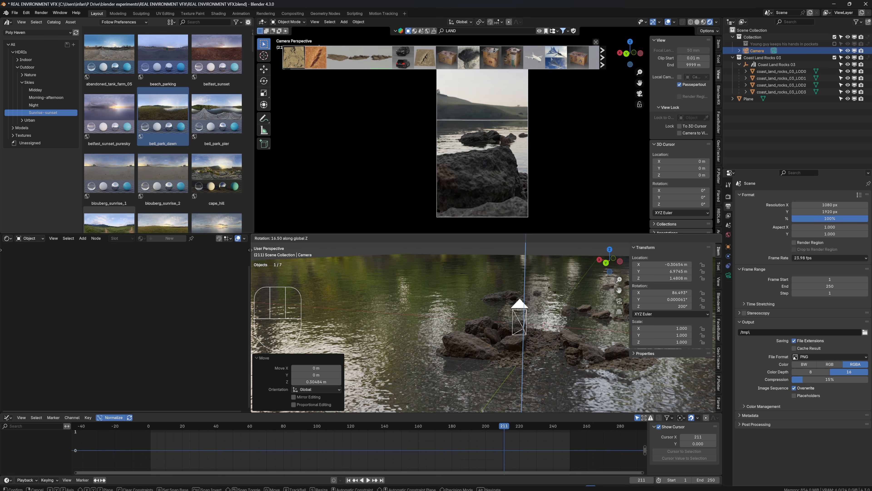
pyautogui.click(563, 302)
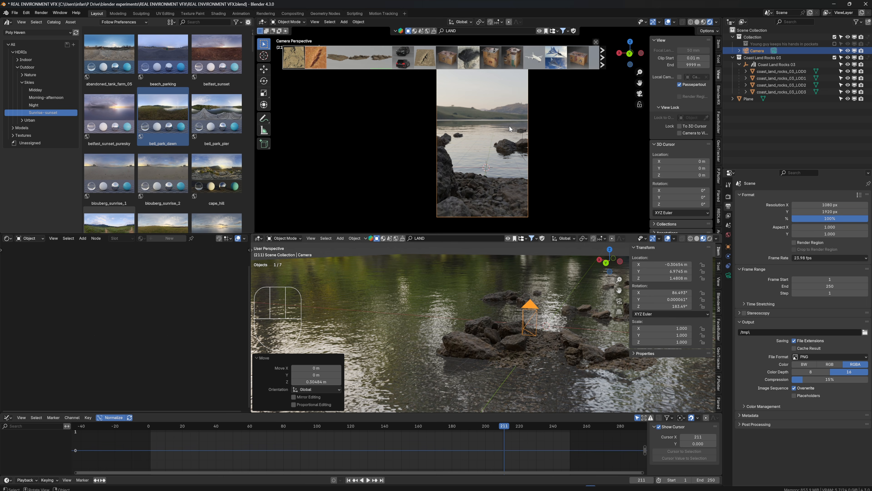
# Step: Search the BlenderKit models for SPACESHIP and place the red Spaceship asset on the water near the rocks
pyautogui.scroll(-2, 509, 346)
pyautogui.scroll(2, 510, 346)
pyautogui.click(509, 239)
pyautogui.click(461, 238)
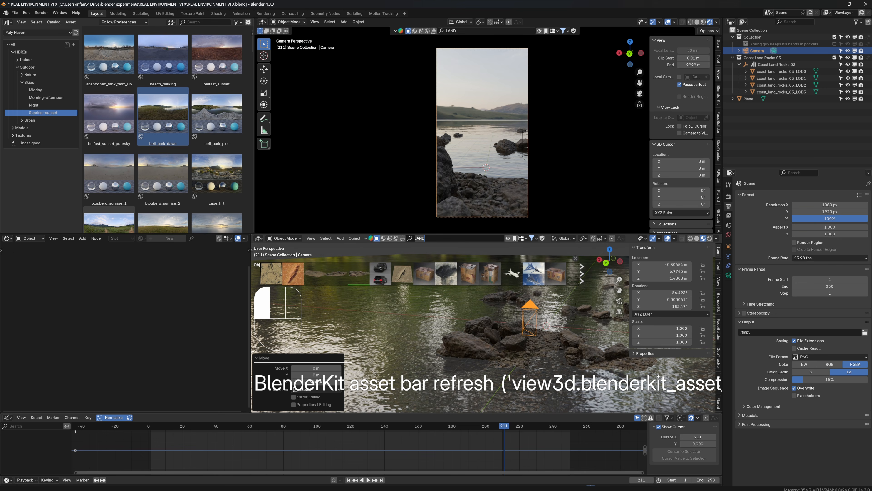
pyautogui.write('BLENDER')
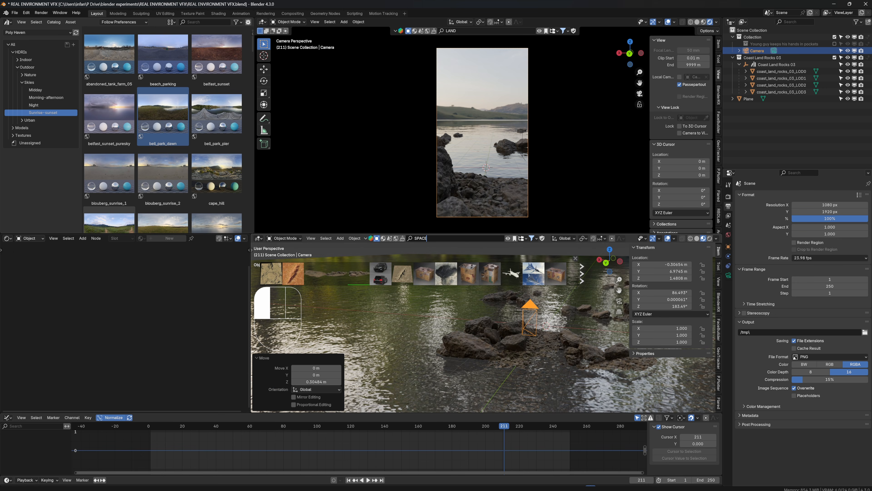
pyautogui.write('P')
pyautogui.press('Return')
pyautogui.moveTo(507, 303); pyautogui.dragTo(506, 303)
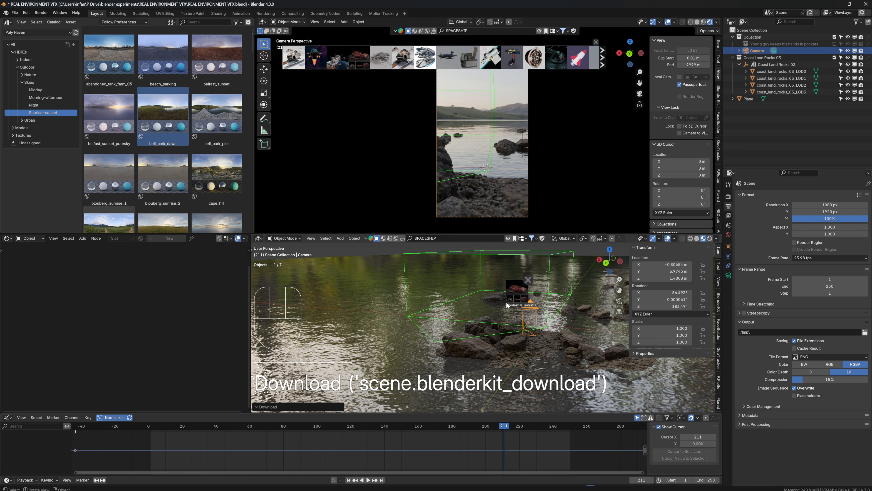
# Step: Select the body of the placed spaceship and frame it in the view to inspect the model
pyautogui.click(507, 258)
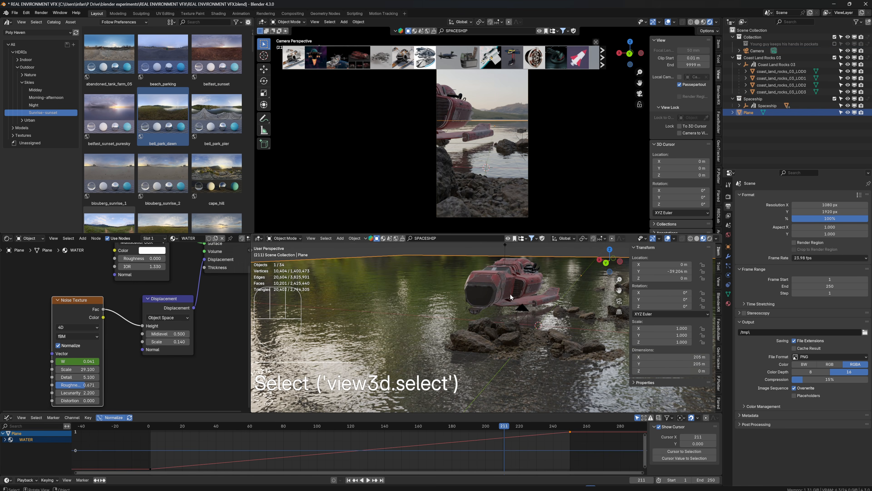
pyautogui.press('KP_Decimal')
pyautogui.moveTo(511, 283); pyautogui.dragTo(482, 314, button='middle')
pyautogui.scroll(4, 508, 311)
pyautogui.scroll(-4, 482, 314)
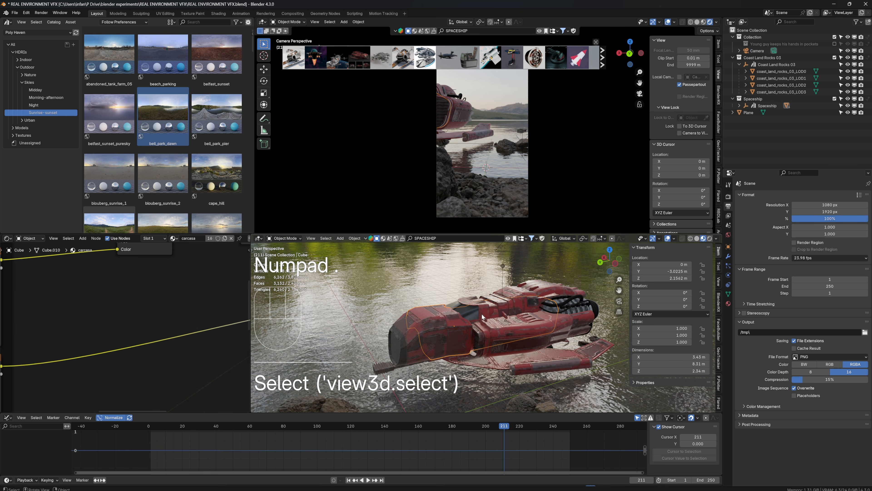
# Step: Try moving the spaceship's upper hull piece on its own
pyautogui.click(503, 305)
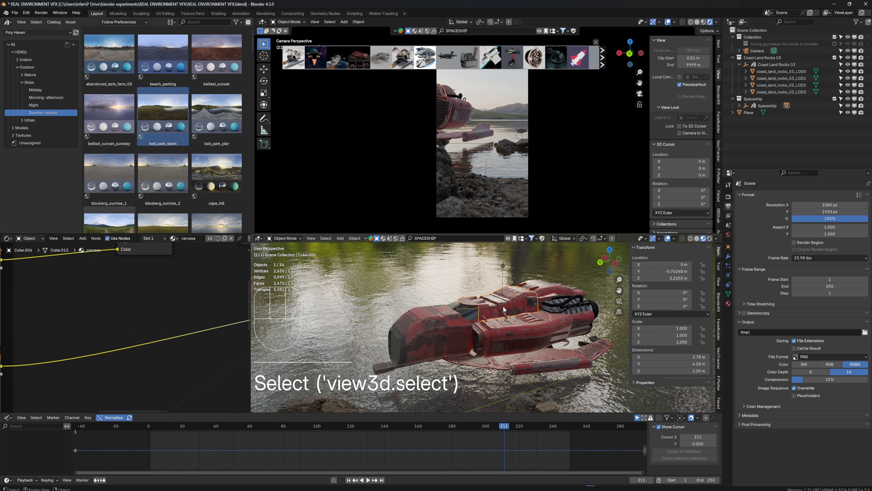
pyautogui.press('g')
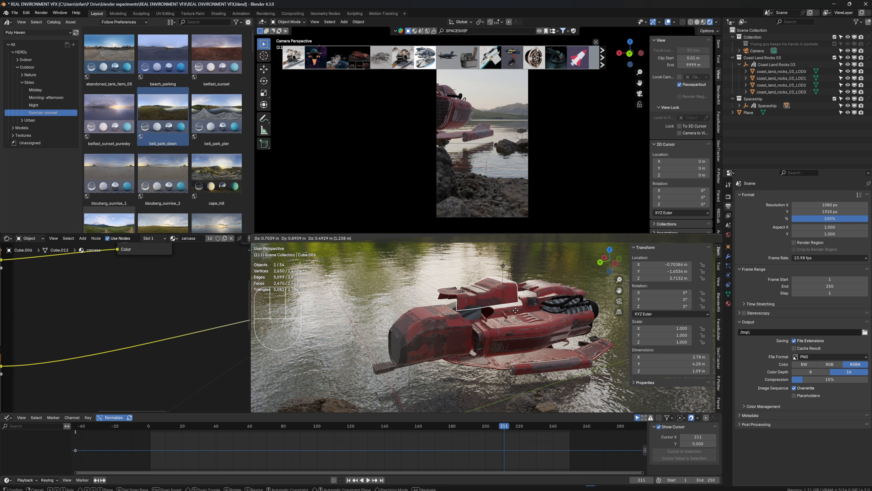
pyautogui.press('Escape')
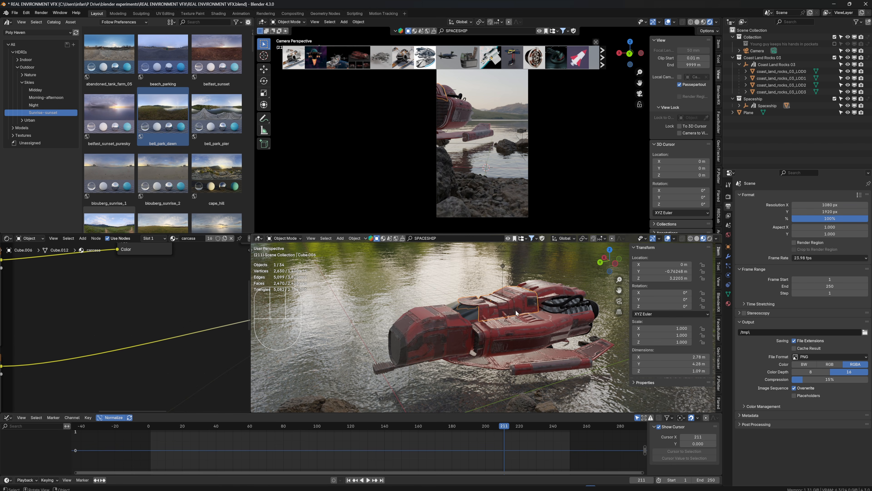
# Step: Select the spaceship's parent empty and try moving the whole ship with it
pyautogui.click(504, 271)
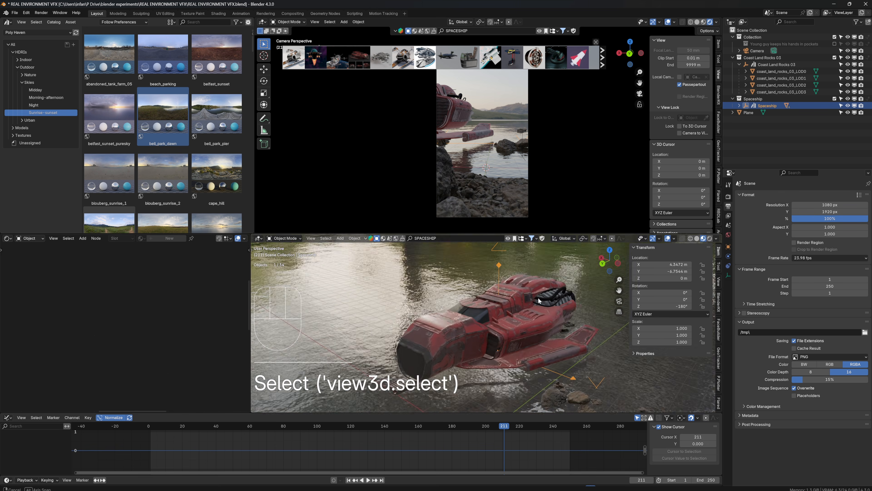
pyautogui.moveTo(514, 296); pyautogui.dragTo(552, 301, button='middle')
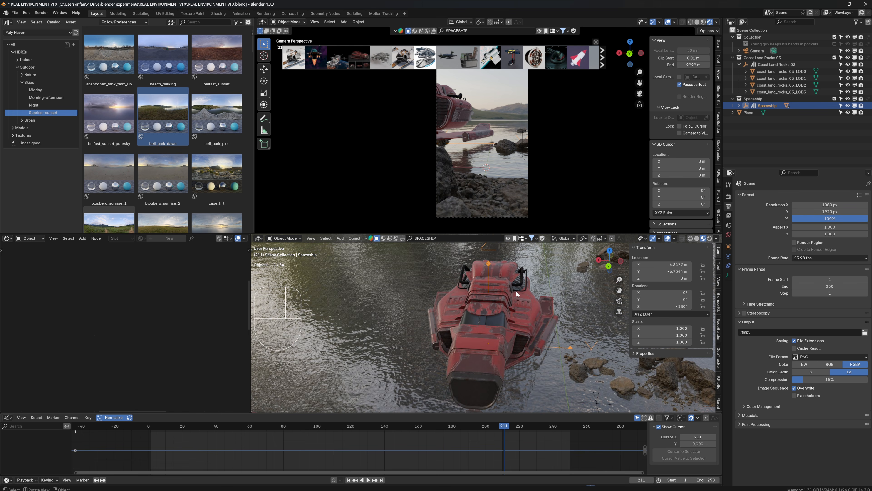
pyautogui.press('g')
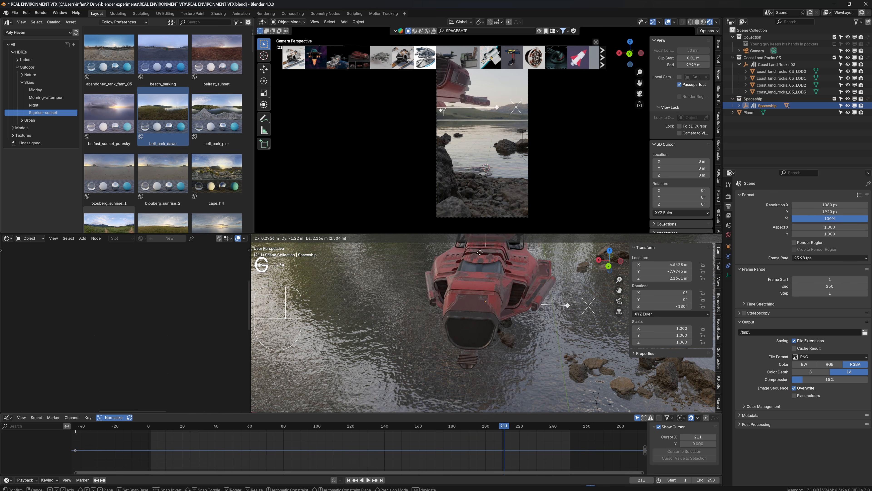
pyautogui.click(522, 288)
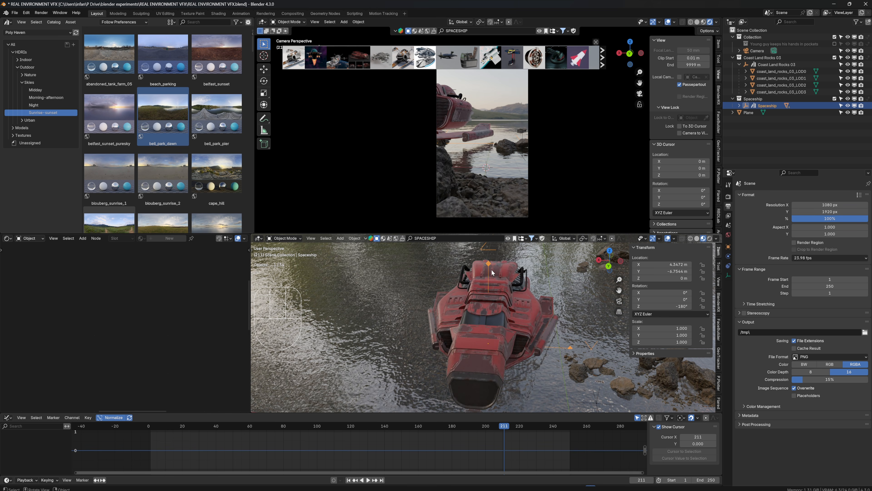
pyautogui.click(591, 365)
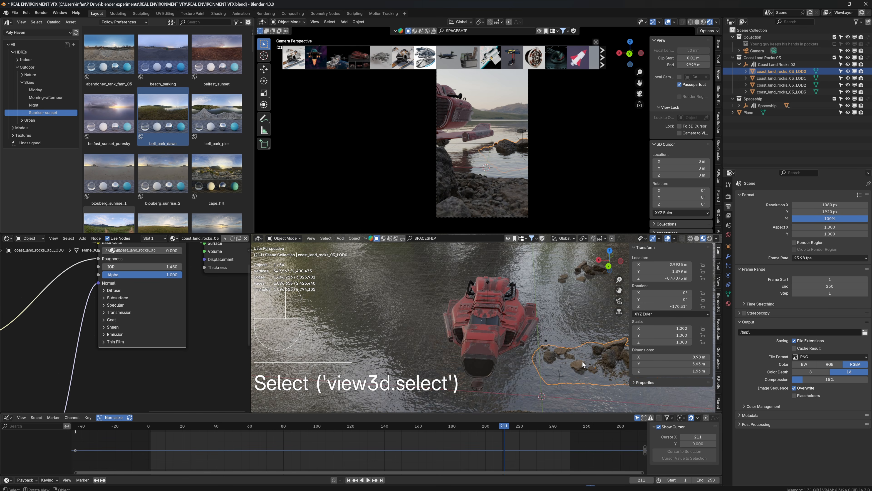
pyautogui.scroll(1, 583, 362)
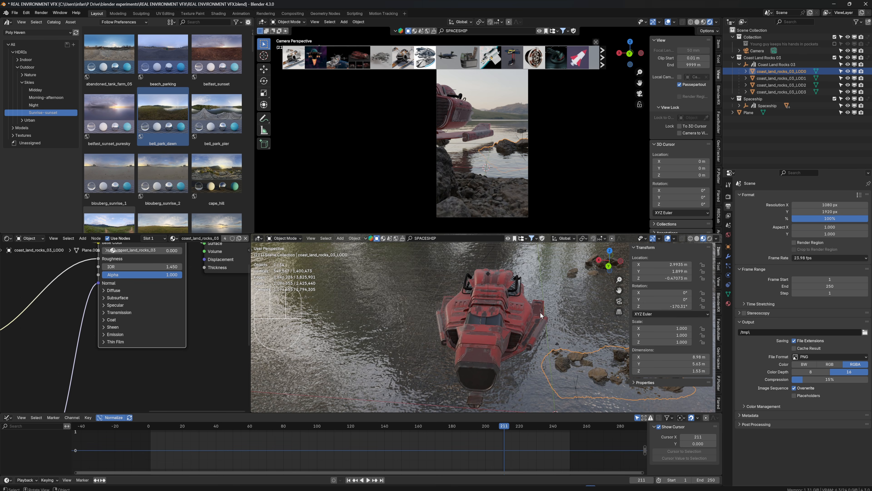
pyautogui.click(488, 279)
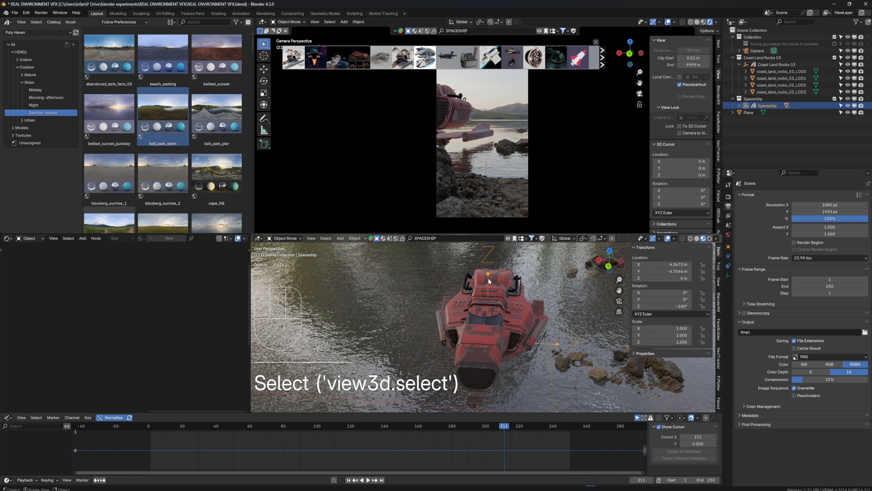
pyautogui.press('g')
pyautogui.hotkey('shift', 'z')
pyautogui.hotkey('shift', 'x')
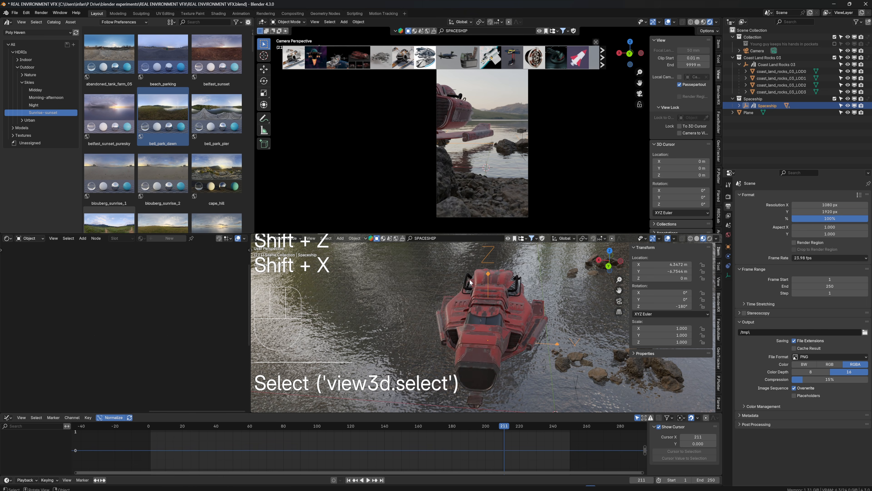
pyautogui.rightClick(480, 283)
# Step: Move the spaceship horizontally to about X -3.2 m, Y -68.3 m and turn it about Z to roughly -213.6°
pyautogui.press('g')
pyautogui.hotkey('shift', 'z')
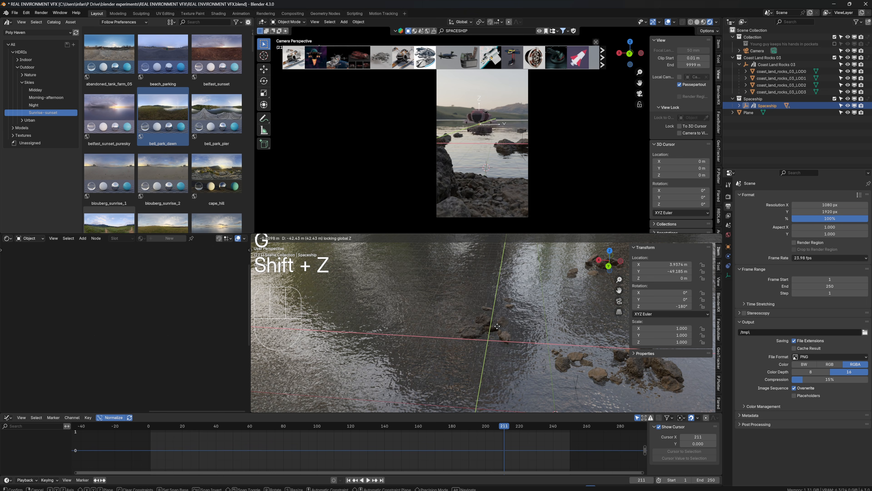
pyautogui.click(539, 309)
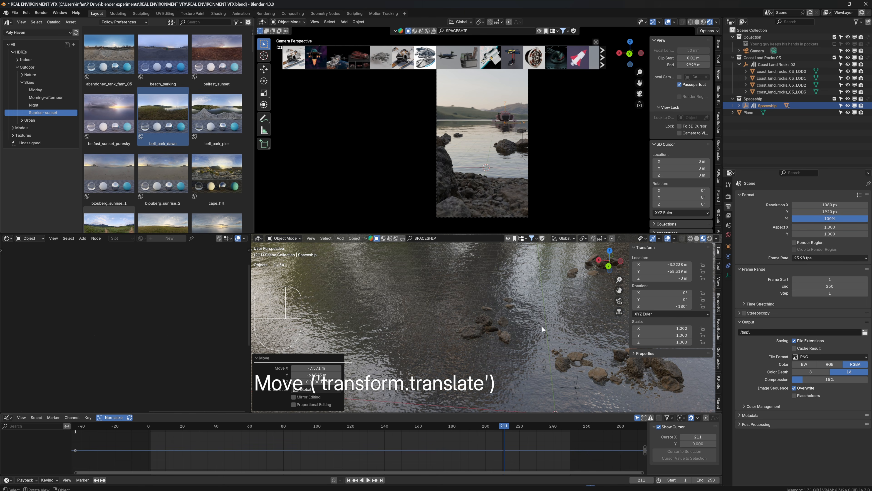
pyautogui.press('r')
pyautogui.press('z')
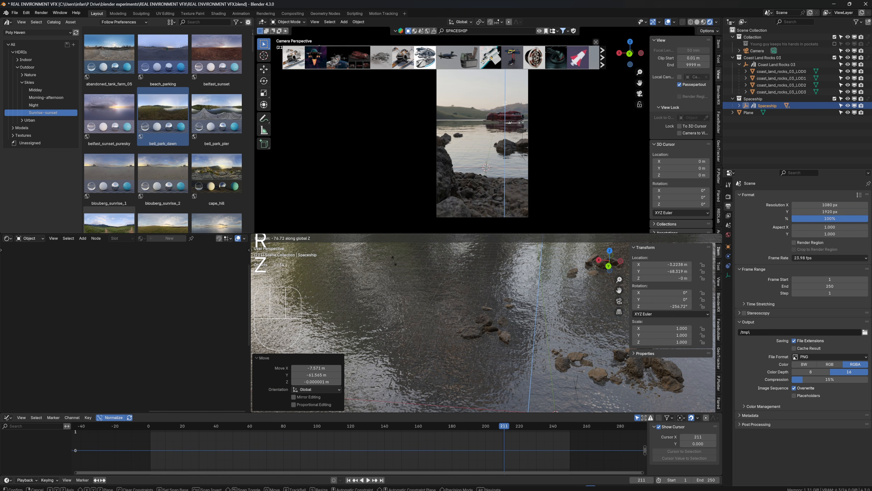
pyautogui.click(462, 391)
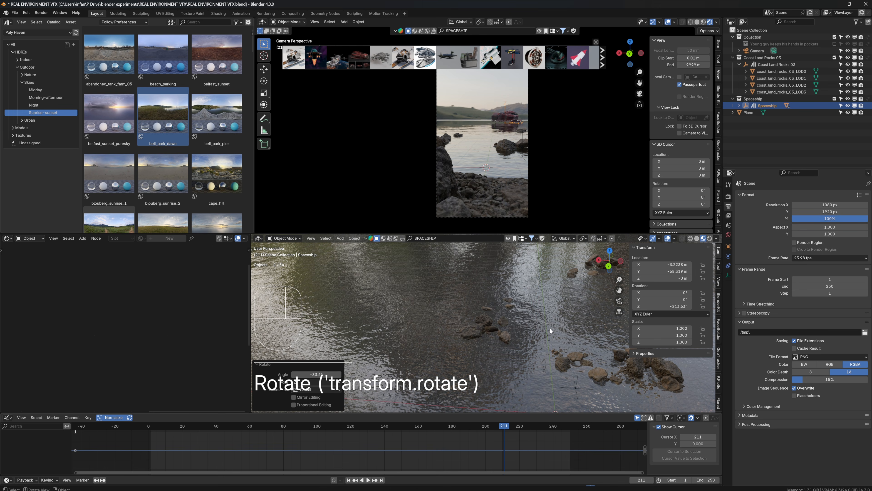
# Step: Raise the spaceship about 2.9 m along Z so it hovers above the distant water
pyautogui.press('g')
pyautogui.press('z')
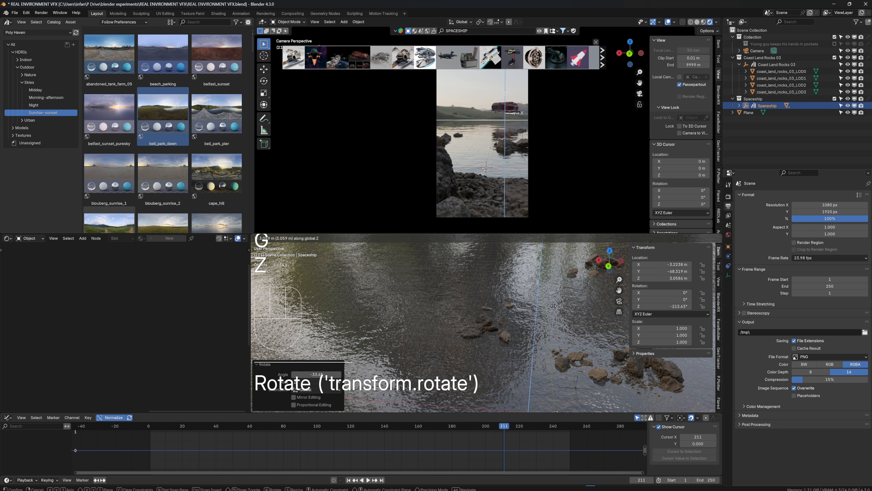
pyautogui.click(554, 307)
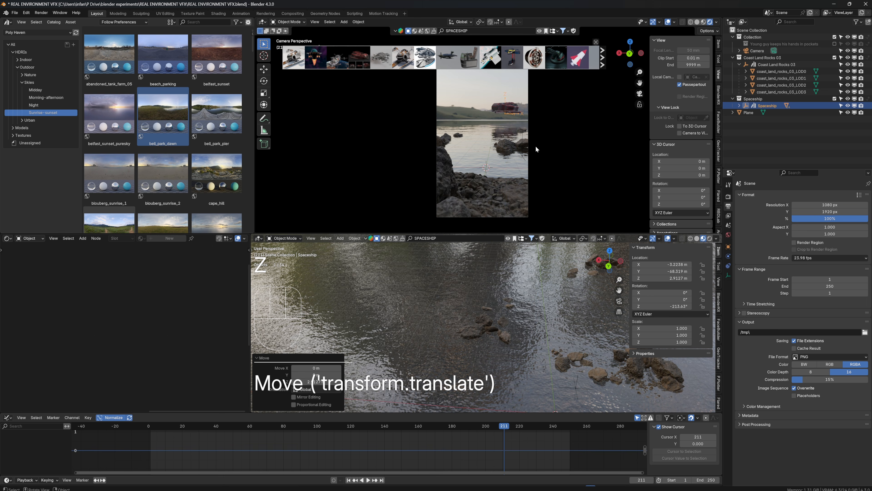
pyautogui.scroll(5, 504, 143)
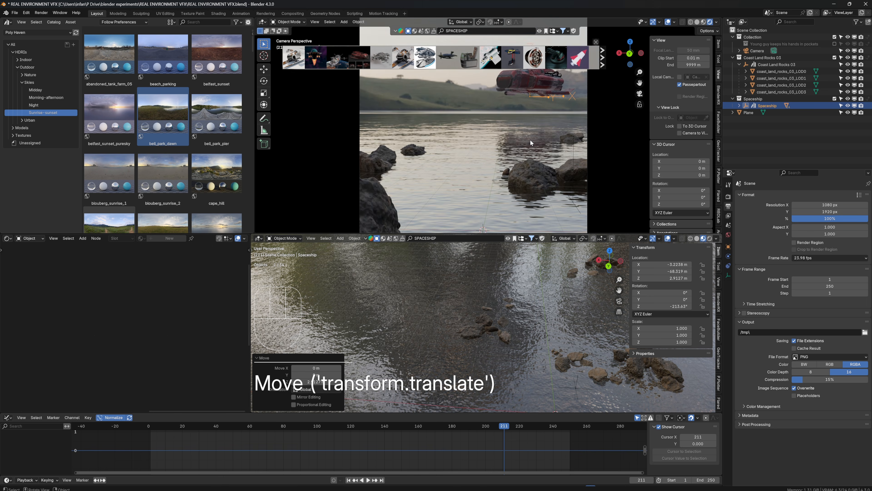
pyautogui.scroll(-1, 531, 138)
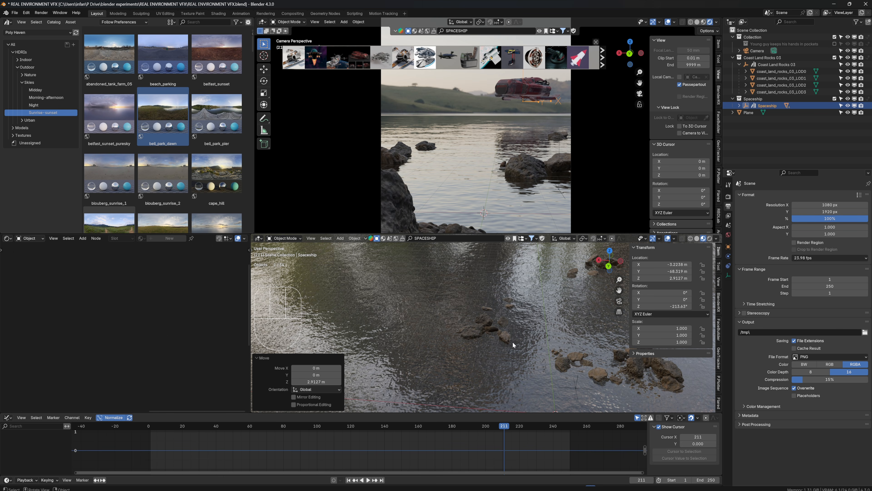
# Step: View the selected spaceship from the top with the surrounding water plane and rocks in frame
pyautogui.press('KP_Decimal')
pyautogui.moveTo(510, 330); pyautogui.dragTo(479, 348, button='middle')
pyautogui.press('KP_7')
pyautogui.scroll(-8, 485, 342)
pyautogui.scroll(-3, 490, 340)
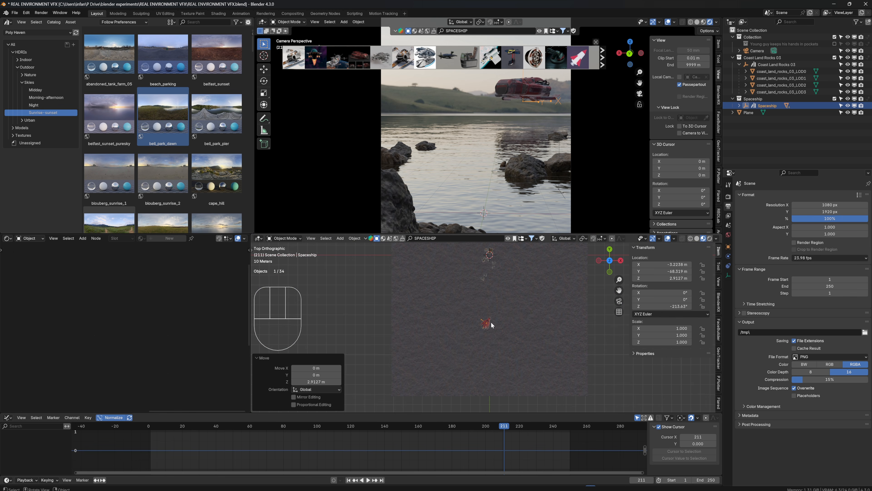
pyautogui.press('g')
pyautogui.press('y')
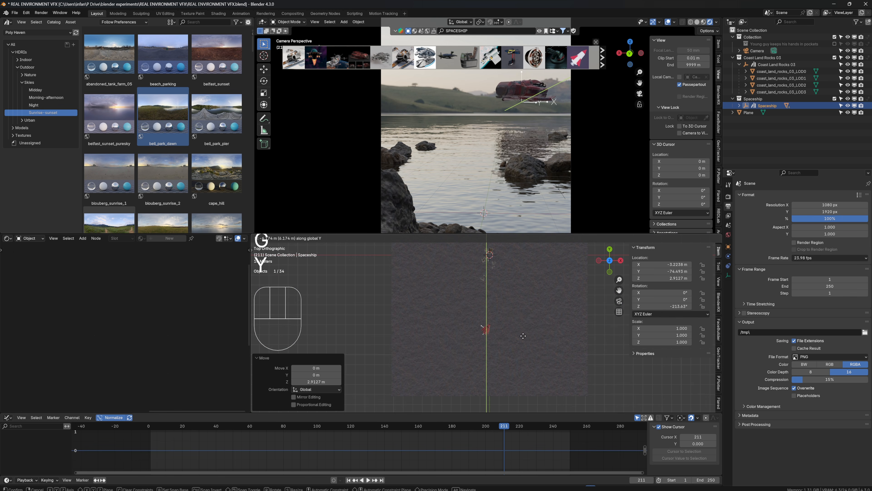
pyautogui.click(573, 268)
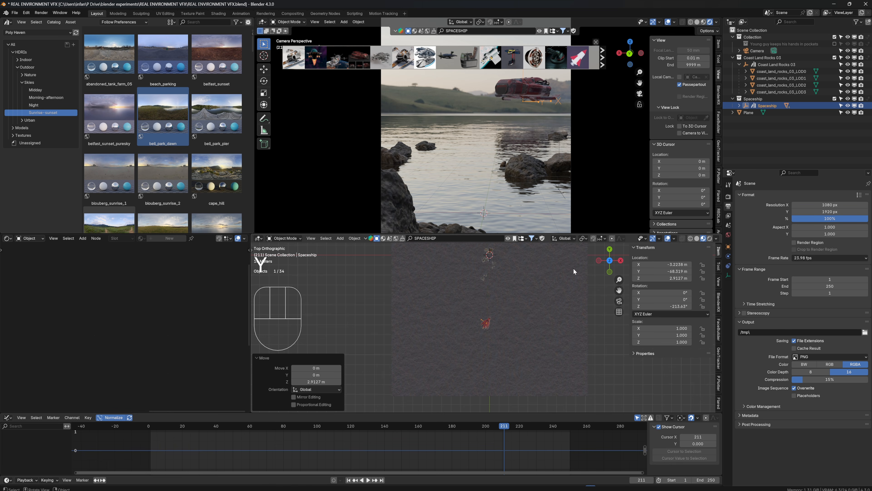
# Step: Set the transform orientation to Local, move the spaceship about 80.5 m along its Y axis and keyframe its location at frame 1
pyautogui.click(571, 239)
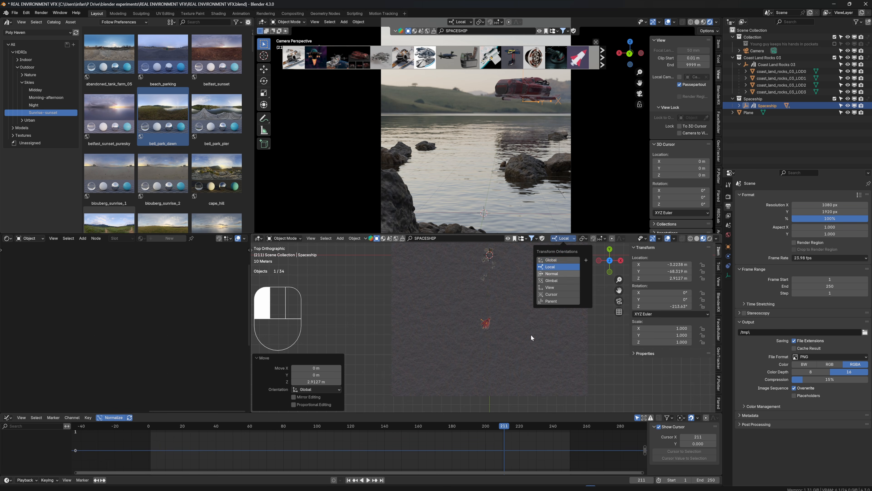
pyautogui.press('g')
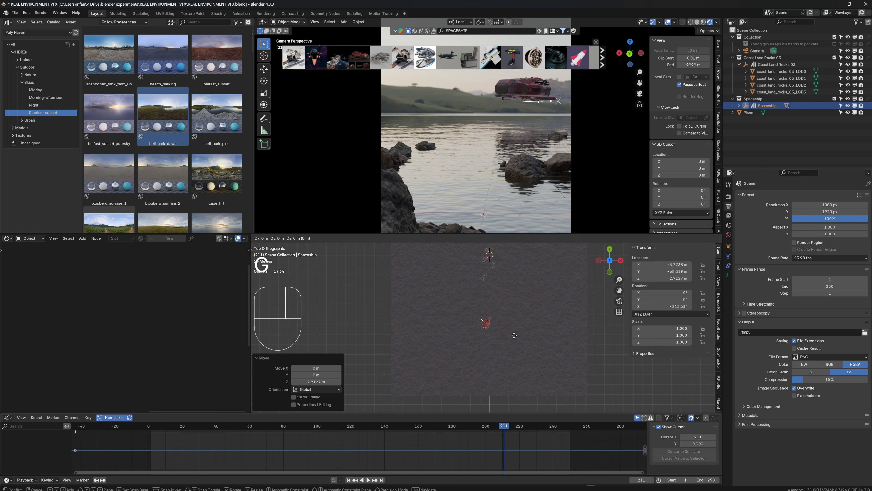
pyautogui.press('y')
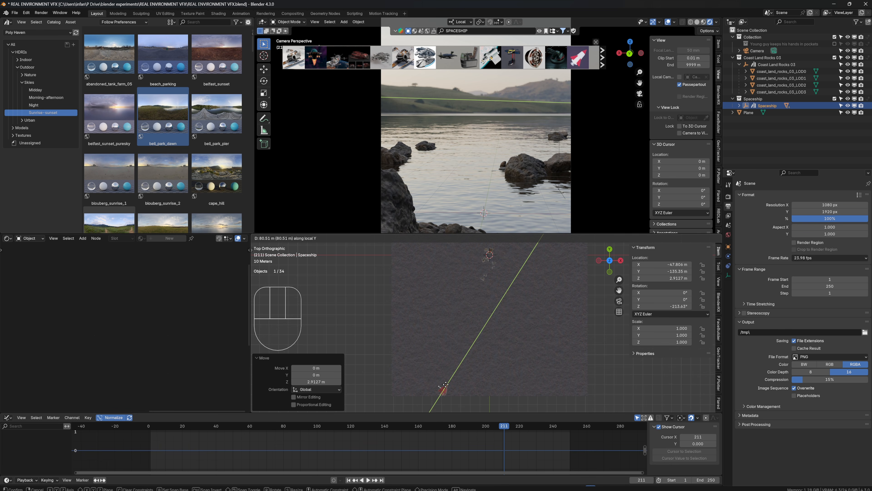
pyautogui.click(446, 384)
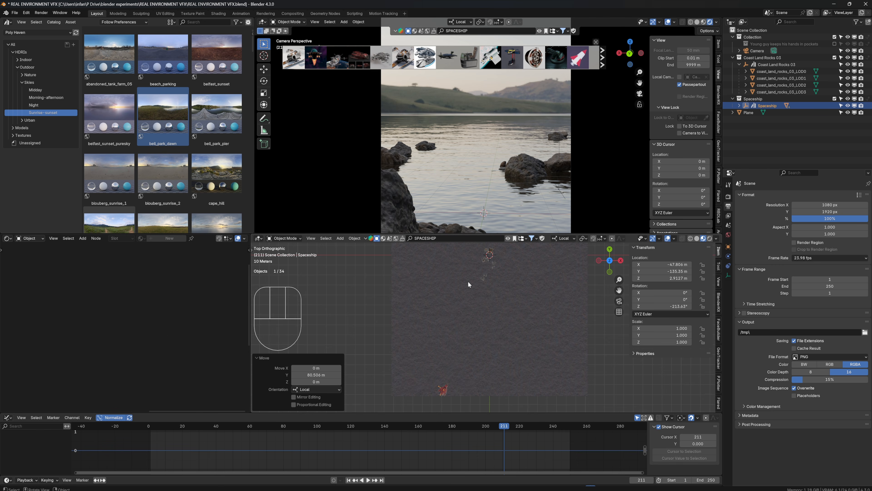
pyautogui.click(151, 429)
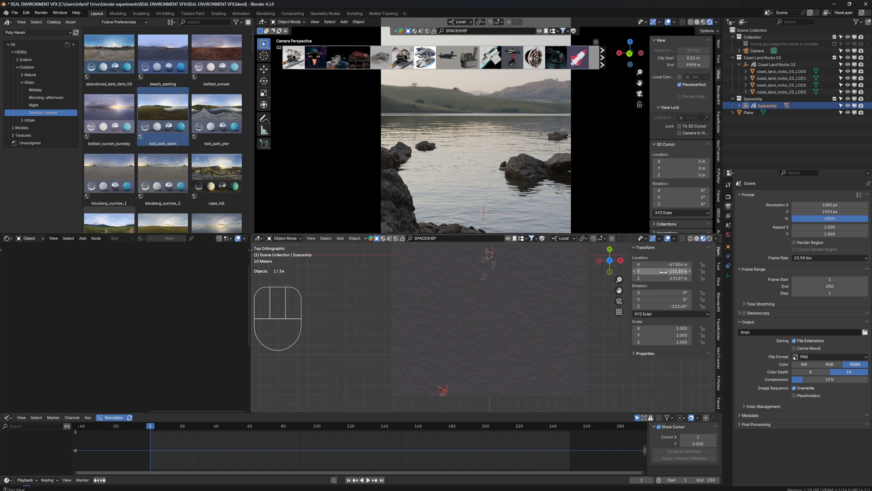
pyautogui.press('i')
# Step: At frame 250, move the spaceship along its local Y axis to about X 83.8 m, Y 62.5 m and keyframe its location
pyautogui.moveTo(545, 423); pyautogui.dragTo(570, 430)
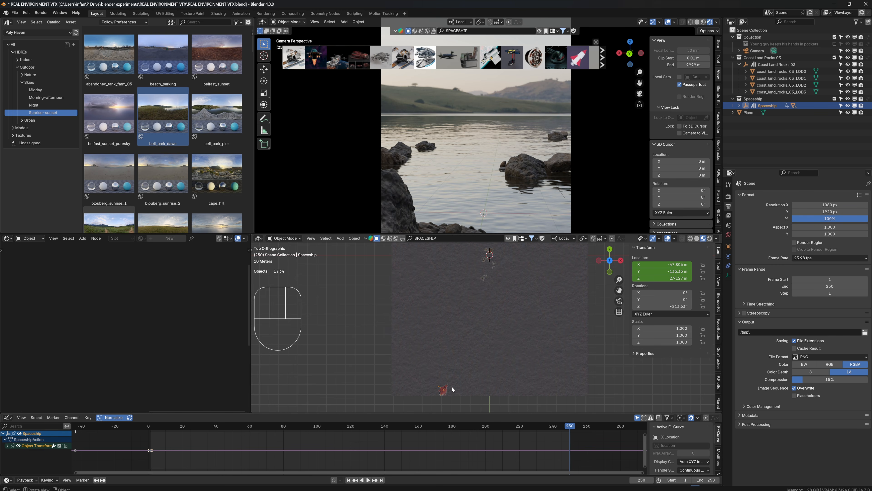
pyautogui.press('g')
pyautogui.press('y')
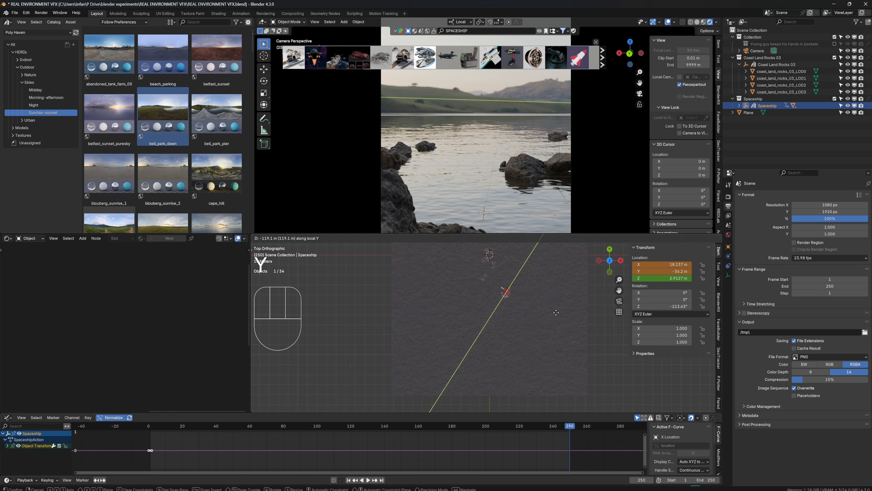
pyautogui.click(573, 295)
pyautogui.scroll(-6, 572, 295)
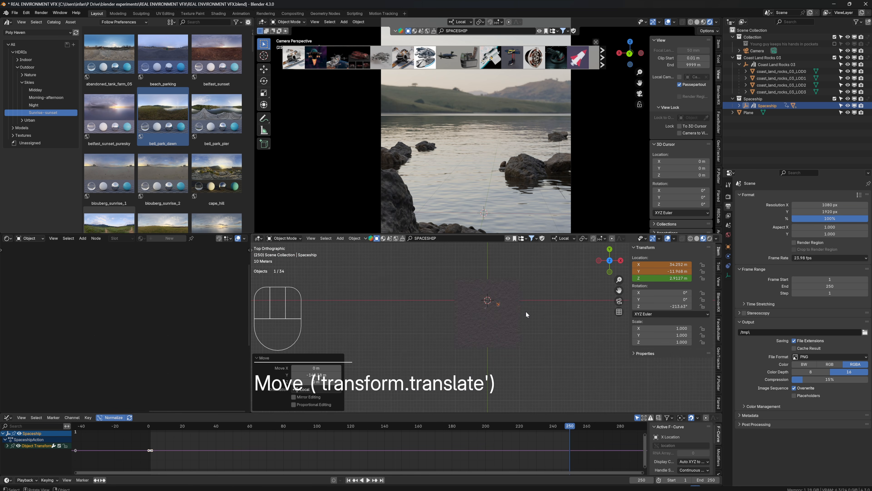
pyautogui.press('g')
pyautogui.press('y')
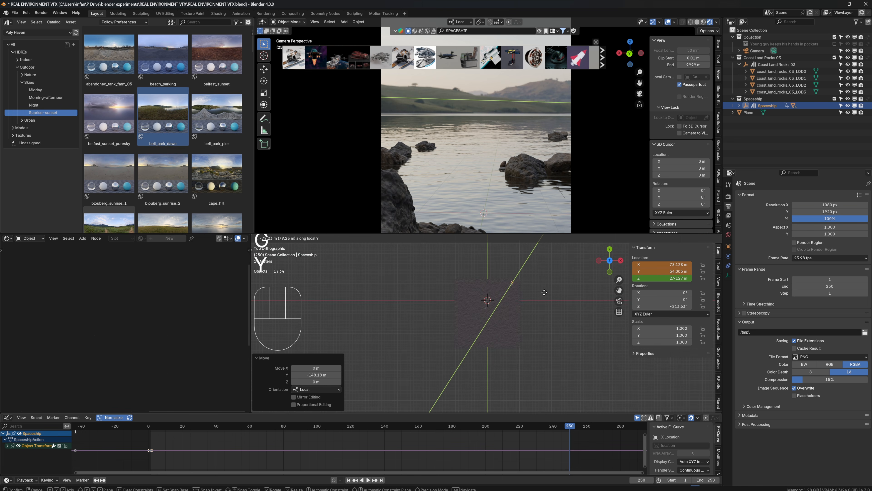
pyautogui.click(548, 293)
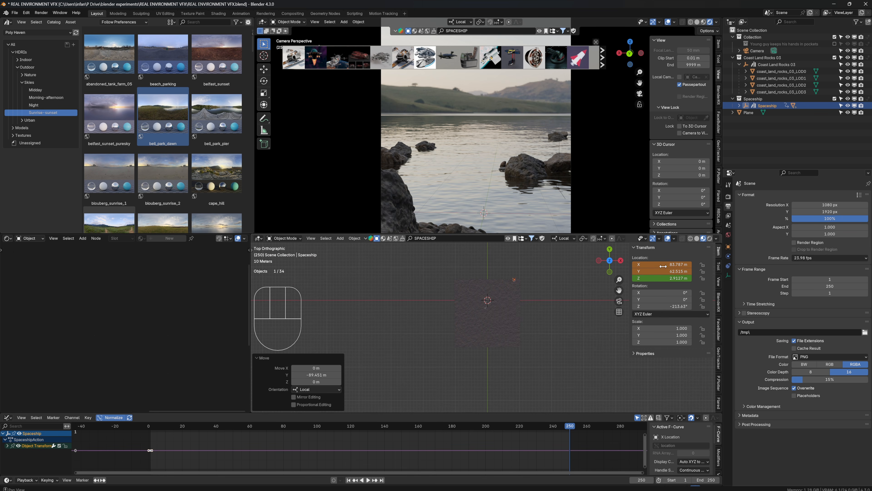
pyautogui.press('i')
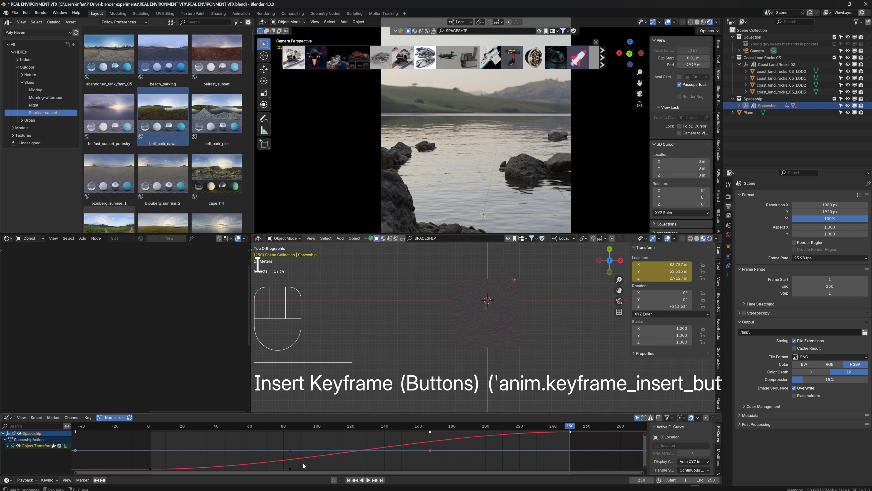
# Step: Set all the spaceship's keyframes to Linear interpolation and play the animation to check the flight
pyautogui.press('a')
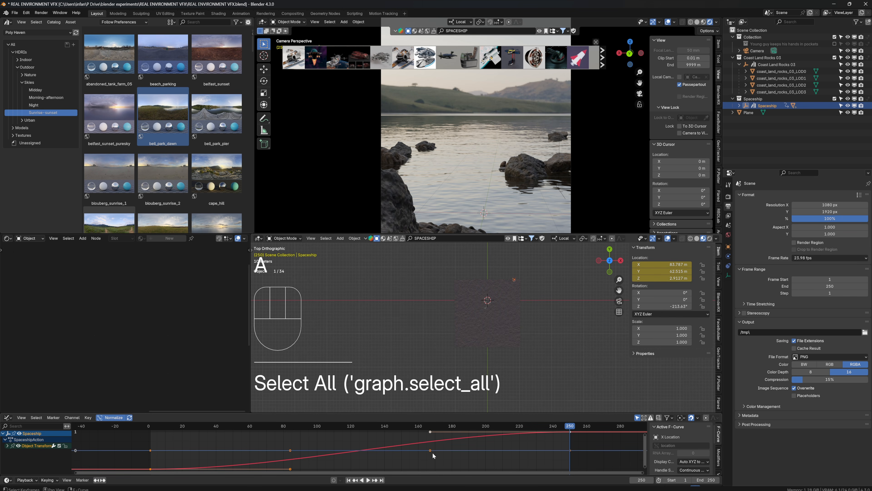
pyautogui.press('t')
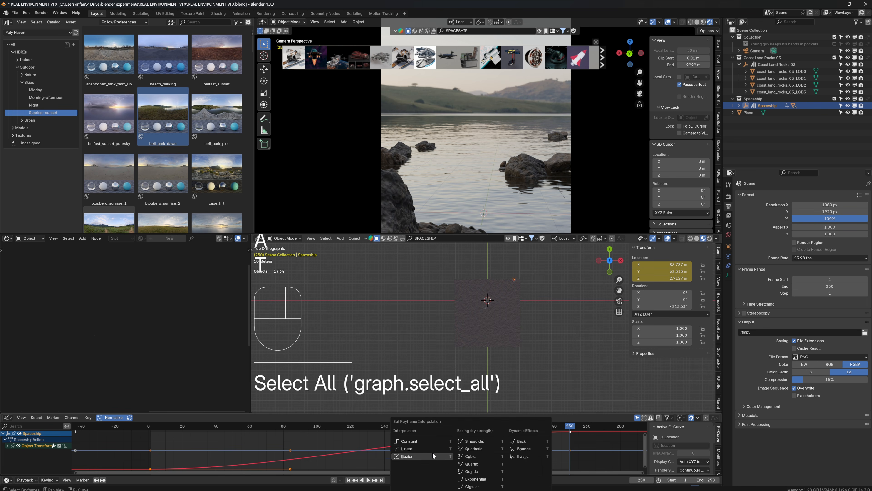
pyautogui.click(408, 448)
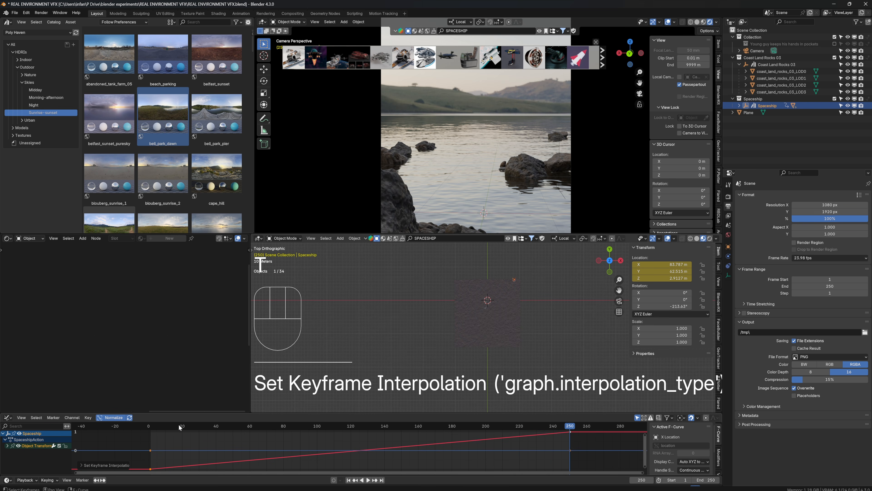
pyautogui.press('space')
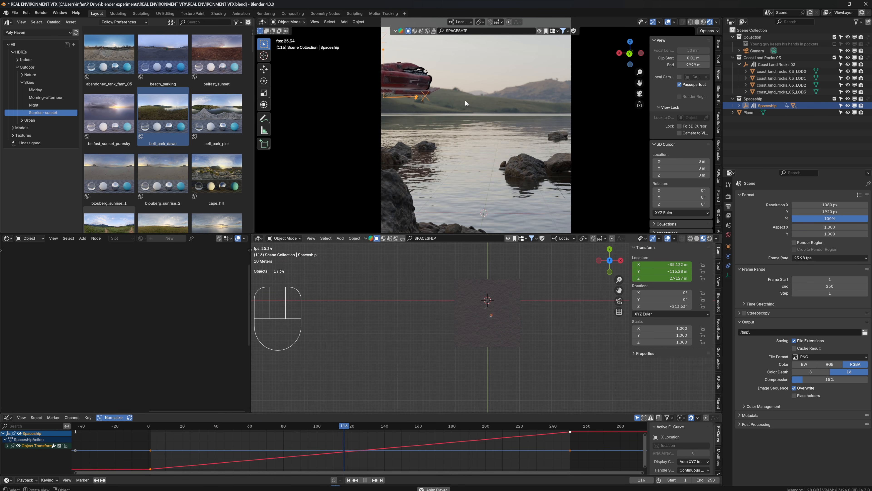
pyautogui.press('space')
# Step: Raise the spaceship's X and Y location keyframes at frame 250 in the graph for a faster flight and replay from frame 0
pyautogui.scroll(-1, 561, 447)
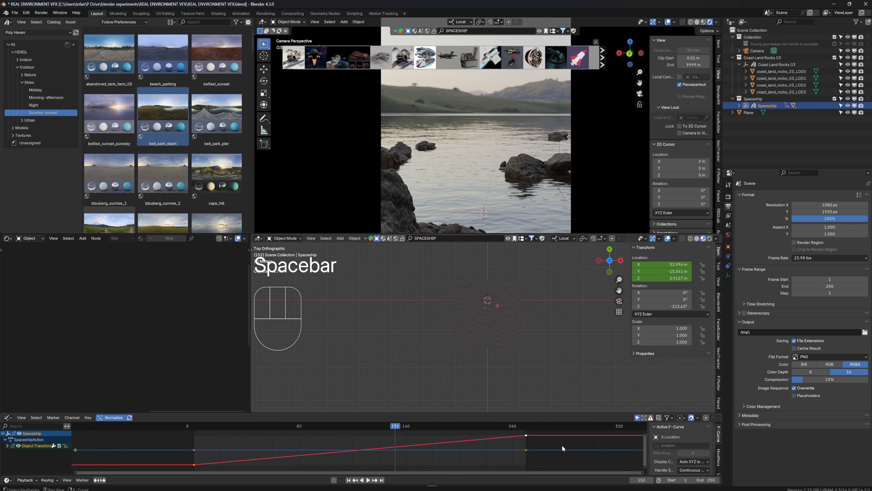
pyautogui.scroll(-4, 562, 445)
pyautogui.click(435, 440)
pyautogui.moveTo(435, 440); pyautogui.dragTo(451, 451)
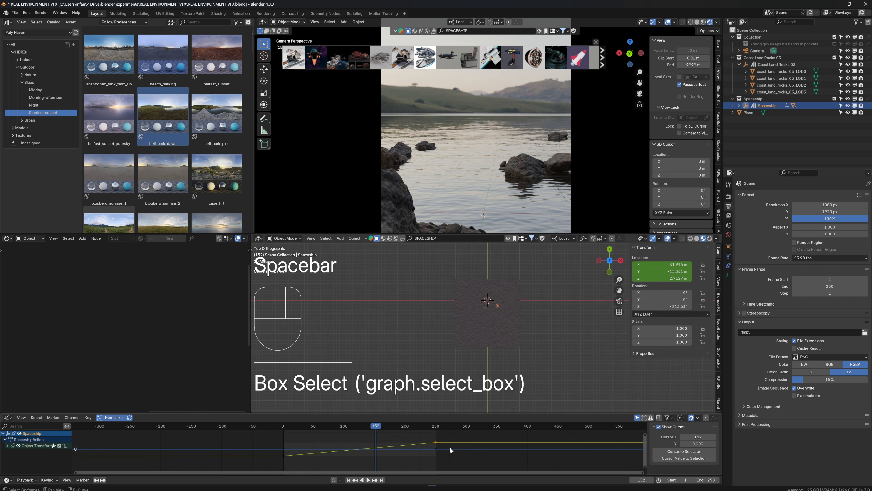
pyautogui.scroll(-4, 450, 446)
pyautogui.press('g')
pyautogui.press('y')
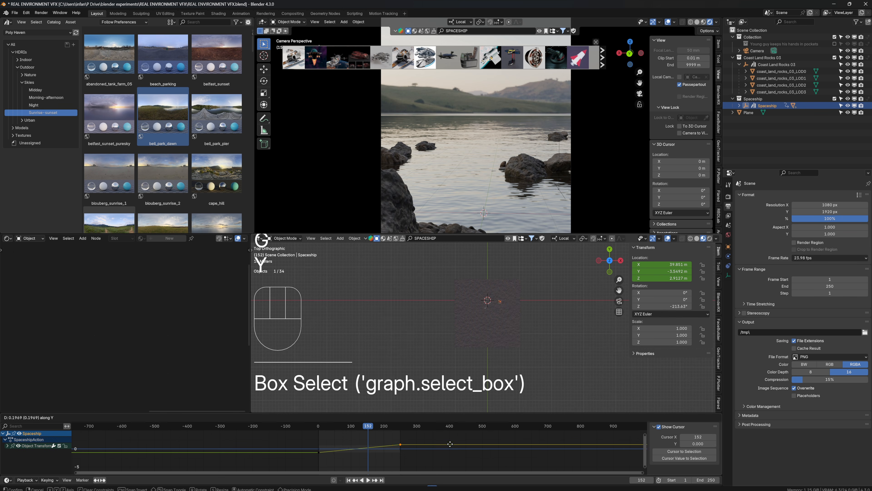
pyautogui.click(451, 434)
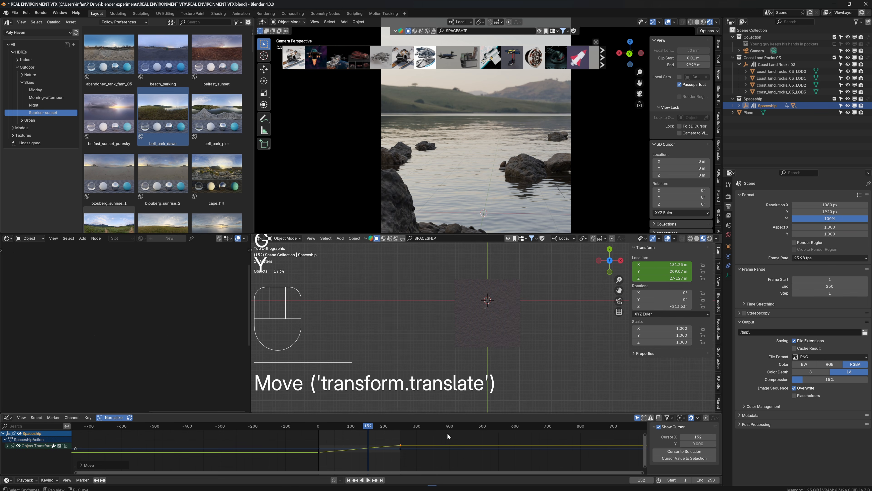
pyautogui.click(318, 425)
pyautogui.press('space')
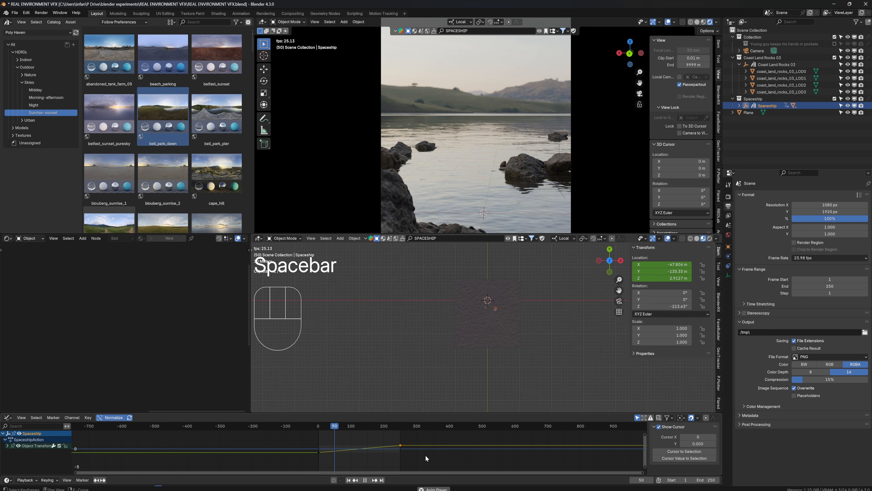
# Step: Raise the spaceship's selected location keyframes at frame 250 further in the graph and replay the faster flight from the start
pyautogui.press('space')
pyautogui.press('g')
pyautogui.press('y')
pyautogui.click(386, 438)
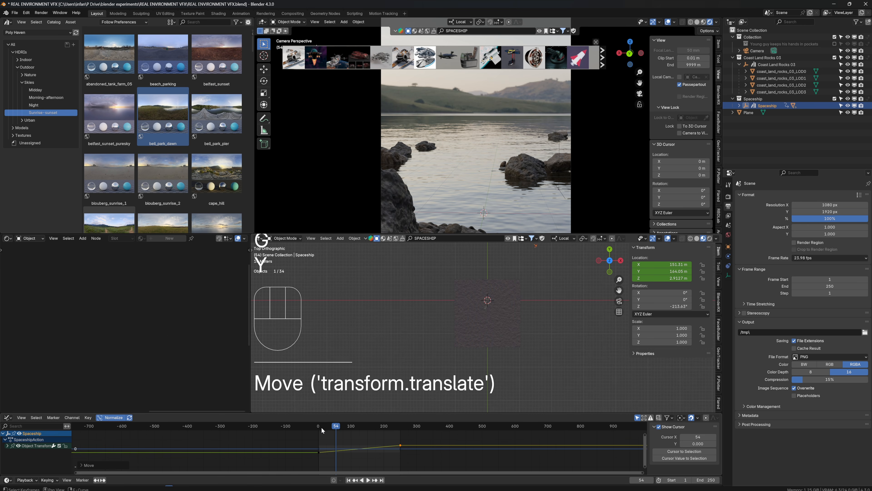
pyautogui.press('space')
pyautogui.press('space')
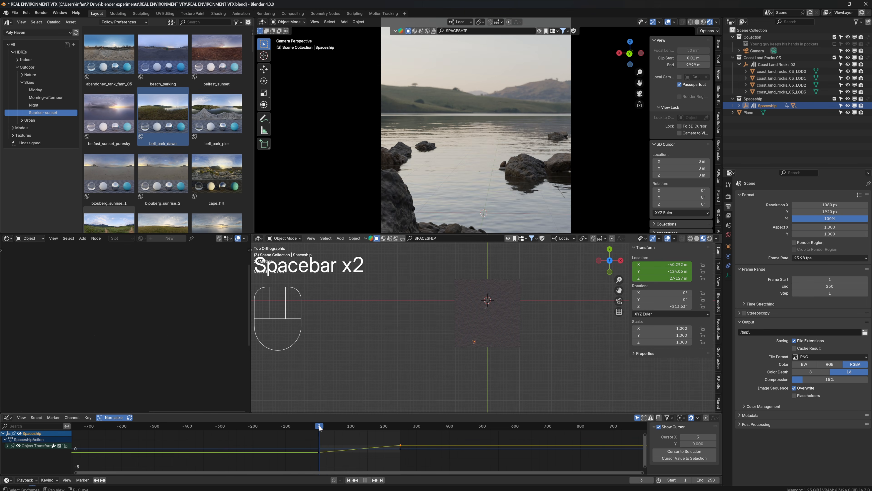
pyautogui.press('space')
pyautogui.press('space')
pyautogui.press('space')
pyautogui.press('space')
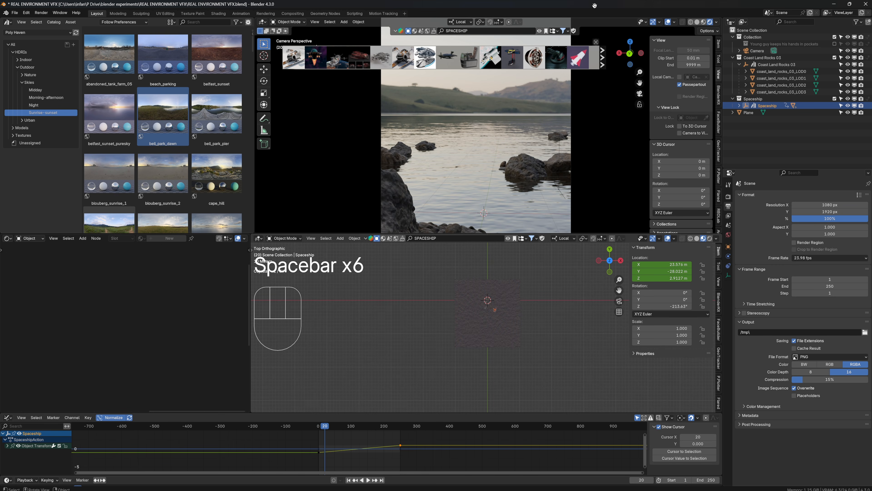
# Step: Close the BlenderKit asset strip over the camera view and return to frame 1
pyautogui.click(596, 42)
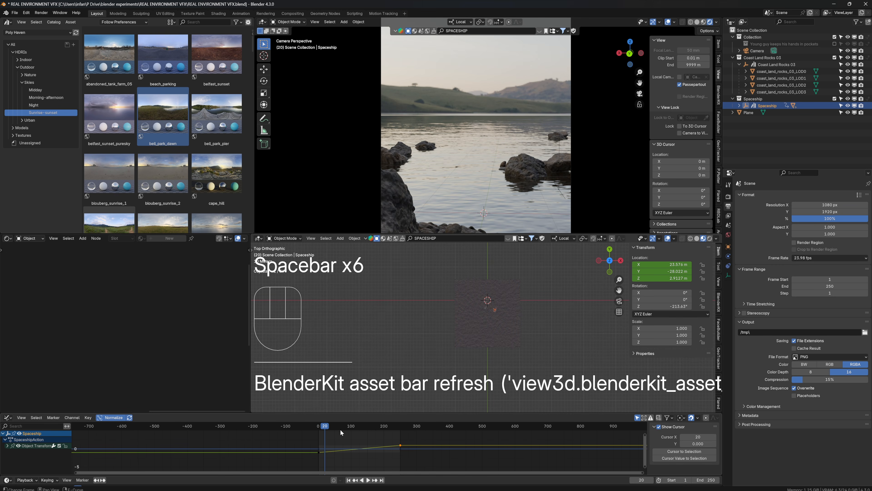
pyautogui.moveTo(327, 428); pyautogui.dragTo(319, 428)
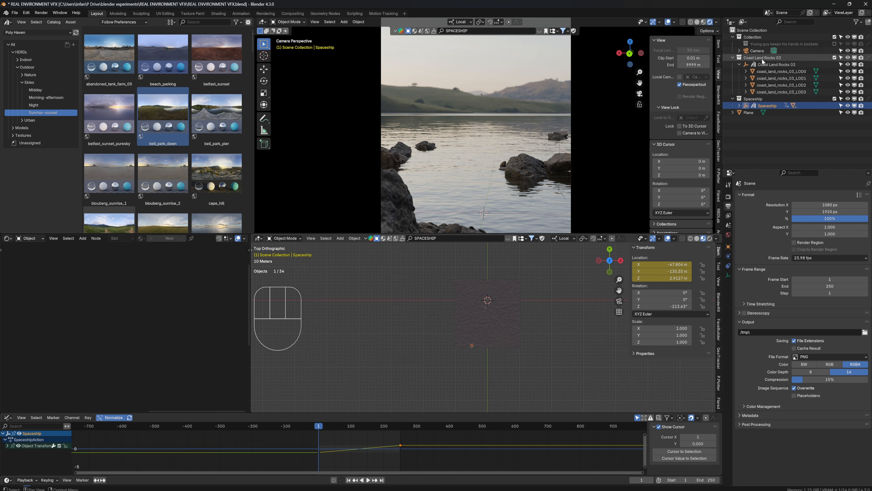
# Step: Add a Track To constraint to the camera with the Spaceship object as its target
pyautogui.click(759, 50)
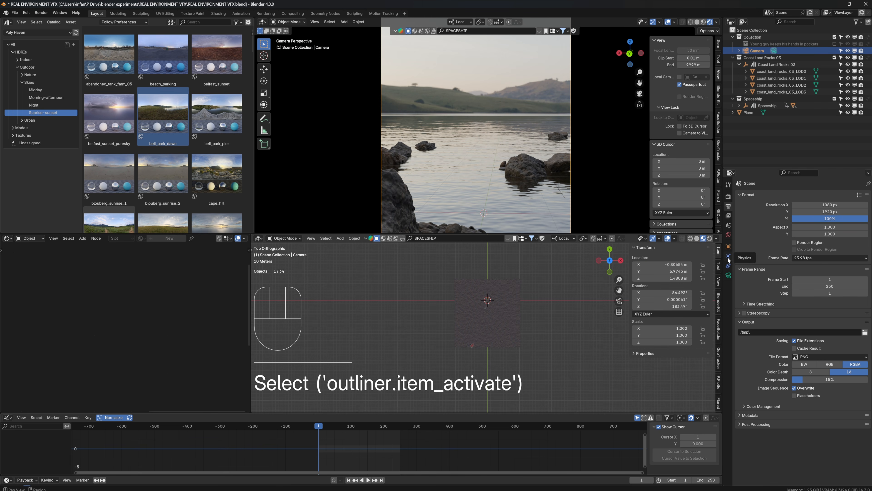
pyautogui.click(729, 268)
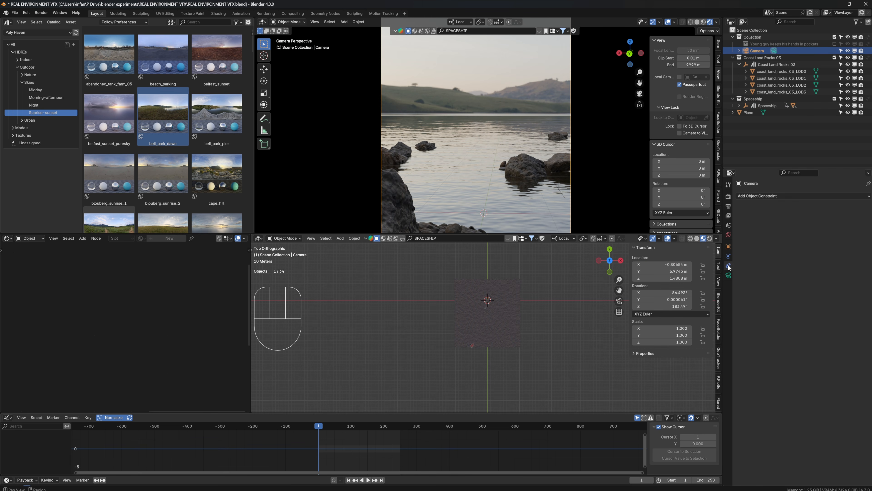
pyautogui.click(765, 196)
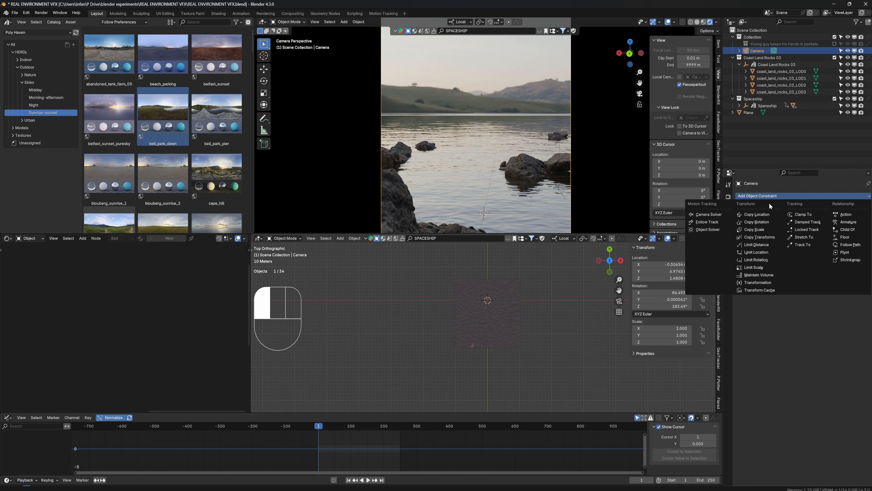
pyautogui.click(807, 244)
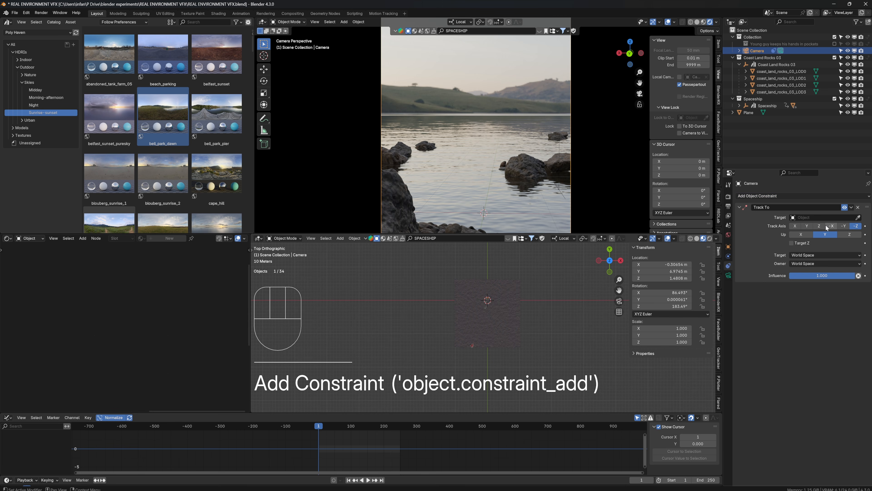
pyautogui.click(858, 217)
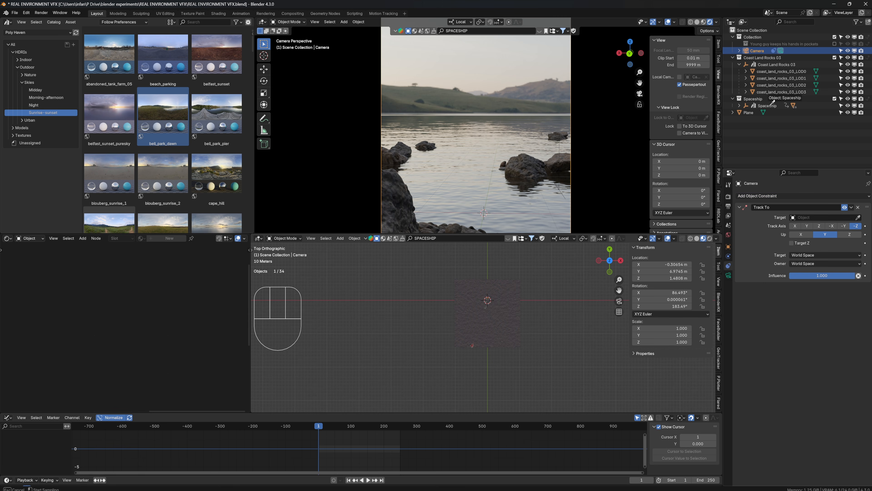
pyautogui.click(767, 106)
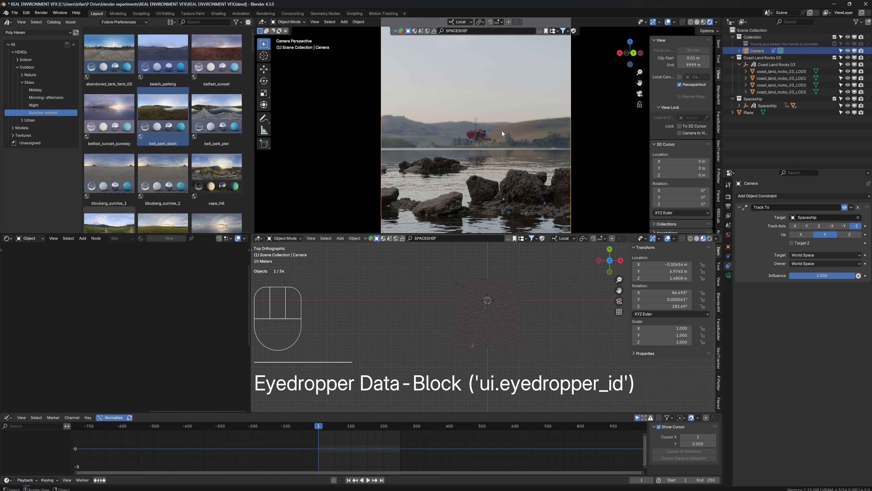
# Step: Play the animation to check how the camera follows the spaceship, and return to frame 0
pyautogui.press('space')
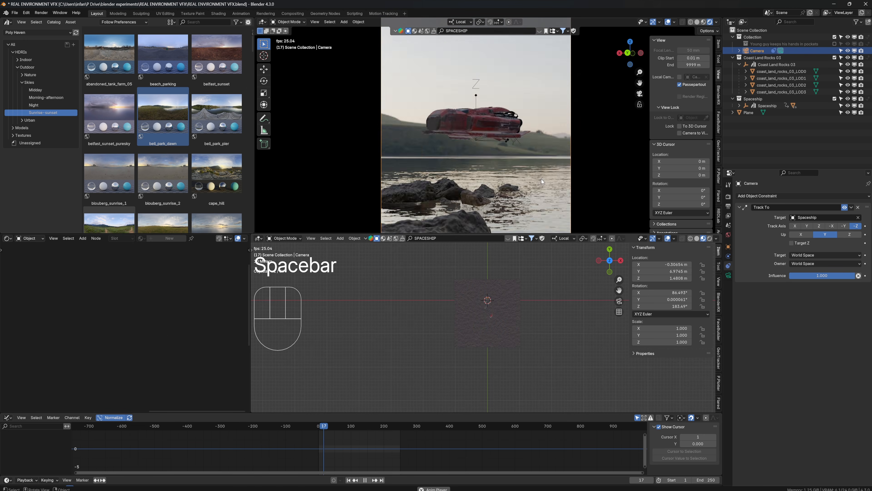
pyautogui.moveTo(344, 426); pyautogui.dragTo(268, 431)
pyautogui.press('space')
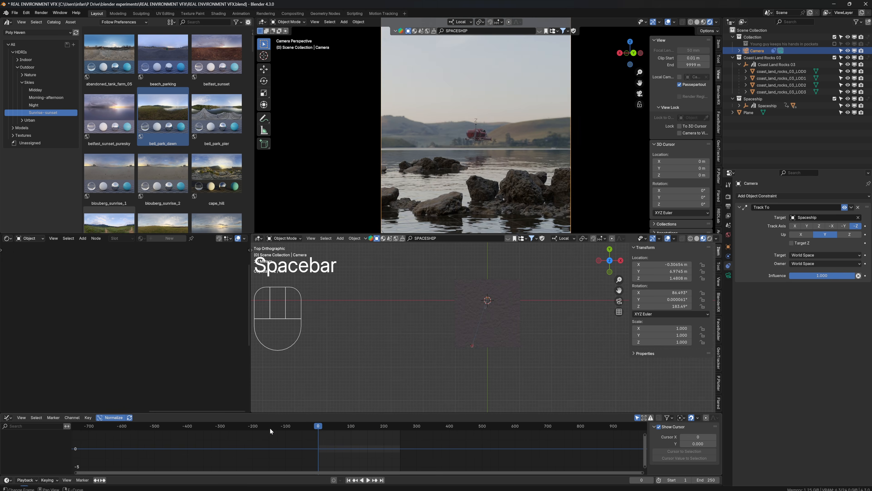
# Step: Lower the spaceship's first location keyframes in the graph to about X -2166 m, Y -3320 m and play the flight
pyautogui.click(336, 399)
pyautogui.click(308, 450)
pyautogui.moveTo(308, 449); pyautogui.dragTo(324, 454)
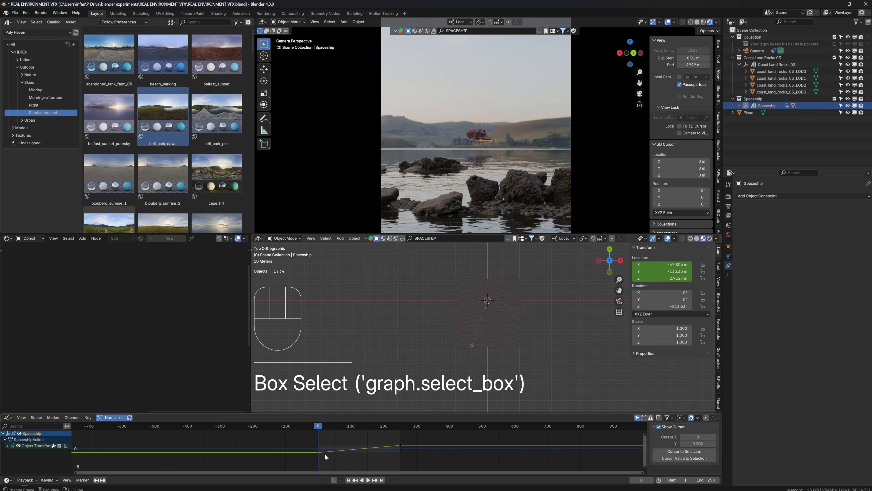
pyautogui.press('g')
pyautogui.press('y')
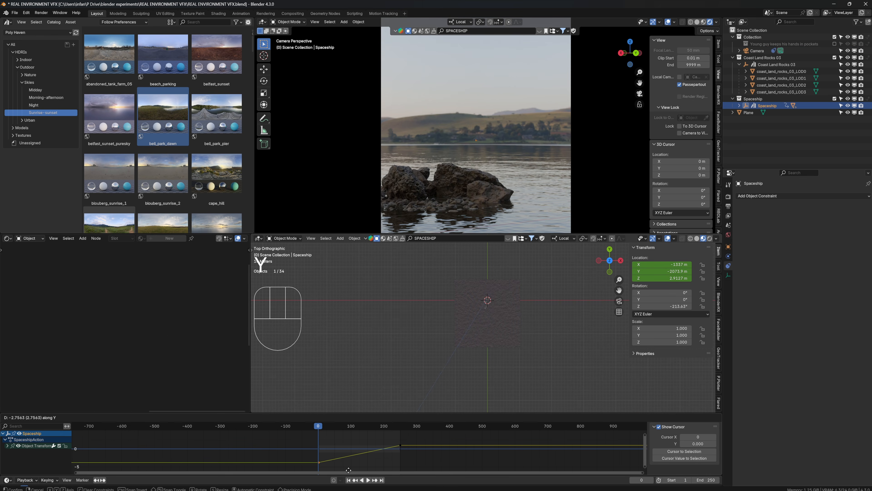
pyautogui.click(345, 424)
pyautogui.press('space')
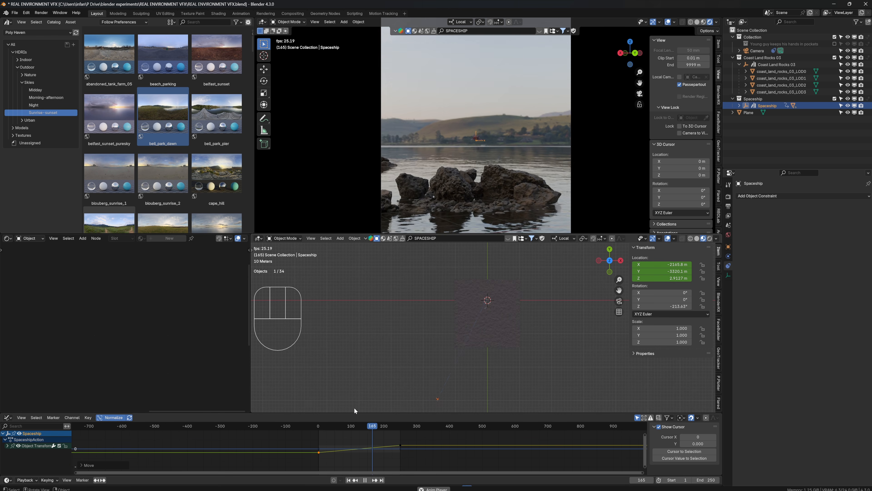
pyautogui.press('space')
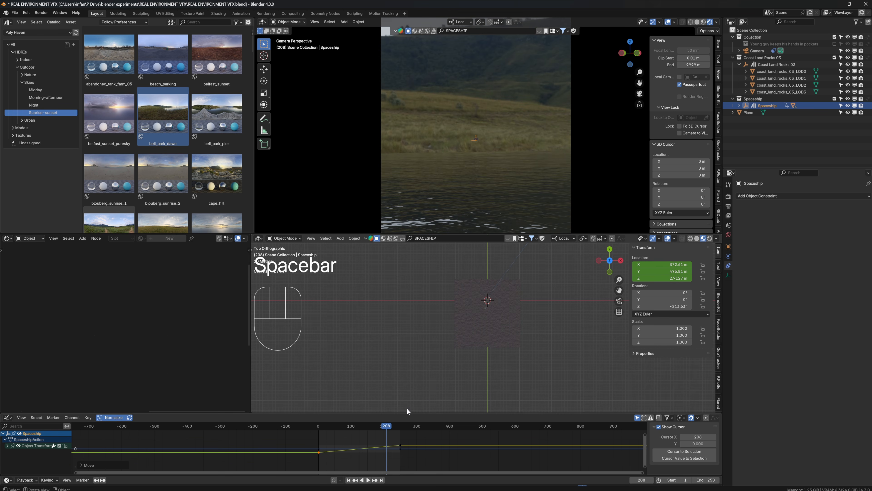
# Step: Raise the spaceship's first location keyframes to about X -1584 m, Y -2445 m and replay from the start
pyautogui.click(319, 426)
pyautogui.press('Home')
pyautogui.press('g')
pyautogui.press('y')
pyautogui.click(274, 460)
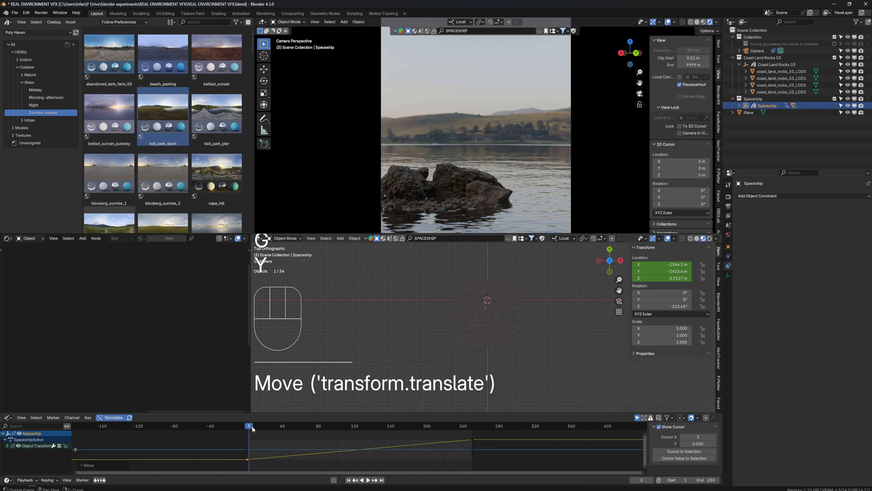
pyautogui.press('space')
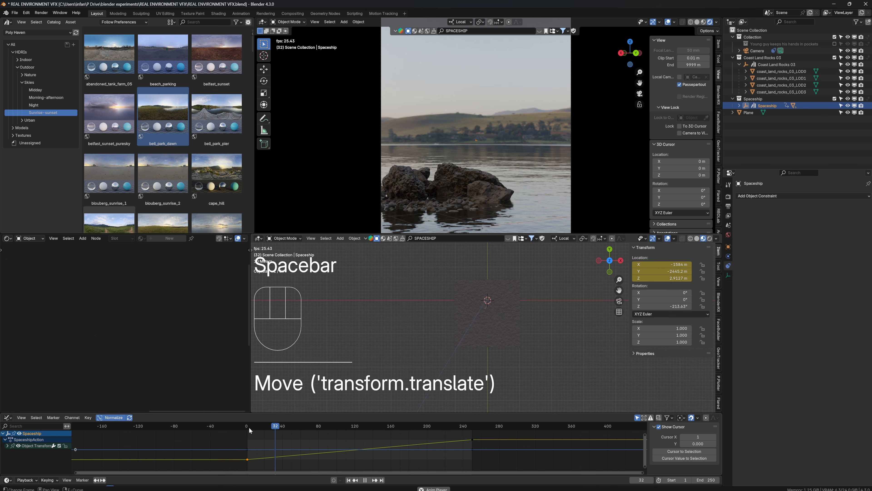
pyautogui.press('space')
# Step: Raise the spaceship's first location keyframes further to about X -1025 m, Y -1604 m and replay the approach
pyautogui.press('g')
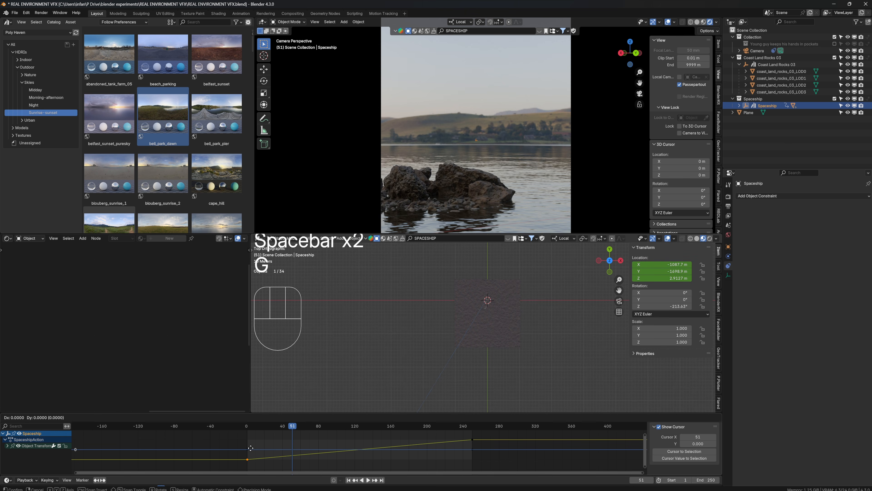
pyautogui.press('y')
pyautogui.click(251, 444)
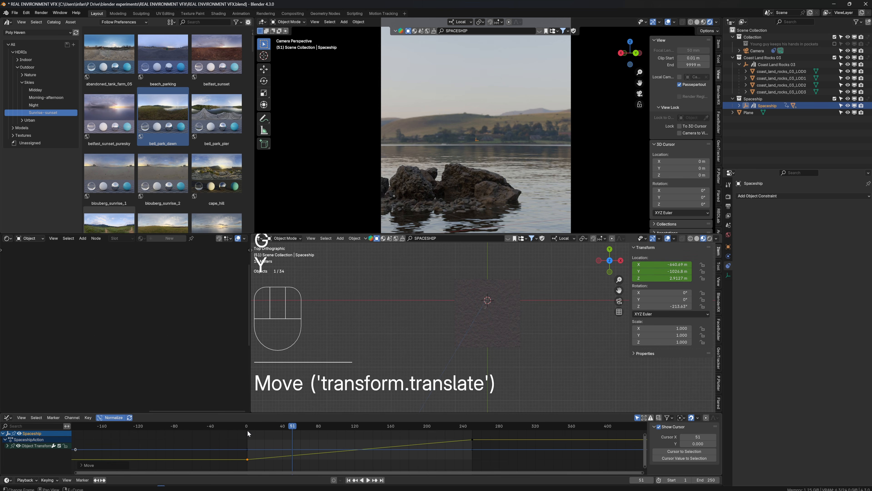
pyautogui.click(247, 428)
pyautogui.press('space')
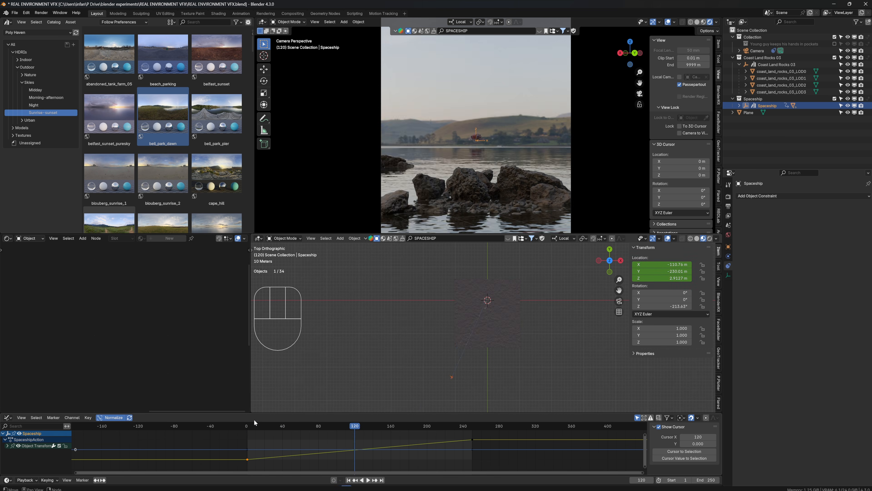
pyautogui.click(247, 426)
pyautogui.press('space')
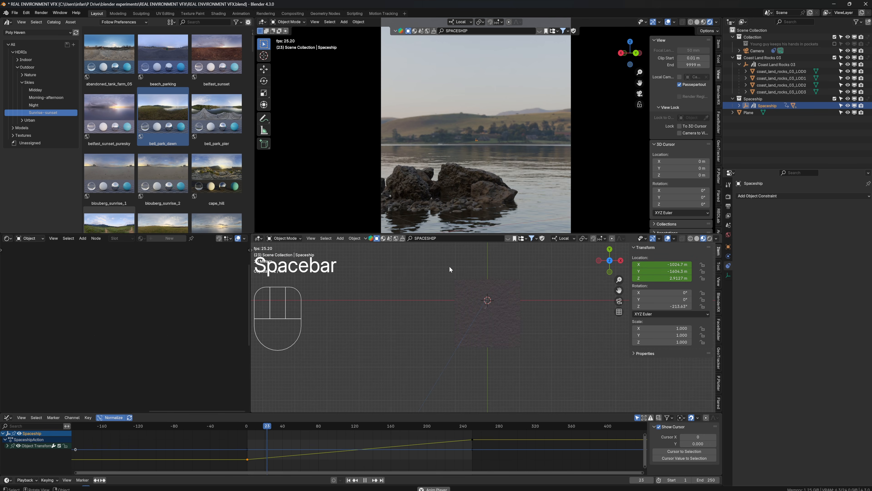
pyautogui.press('space')
# Step: Raise the spaceship's first location keyframes to about X -637 m, Y -1022 m and replay the whole pass
pyautogui.press('g')
pyautogui.press('y')
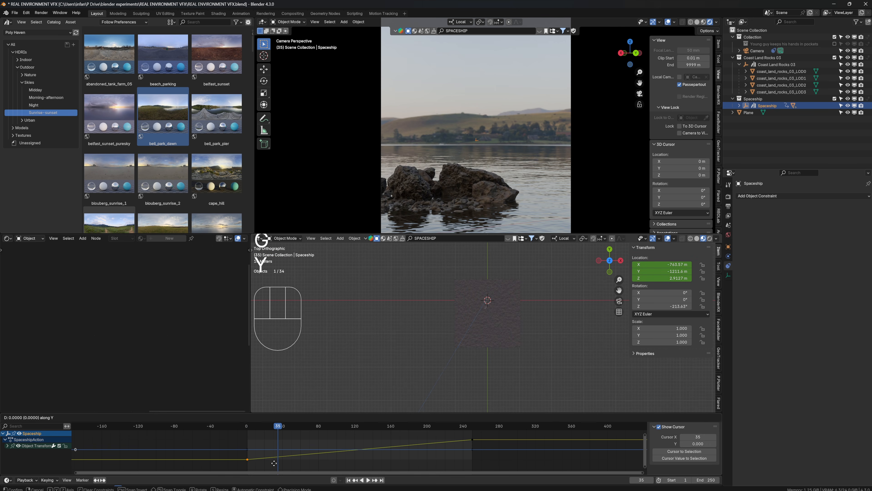
pyautogui.click(275, 459)
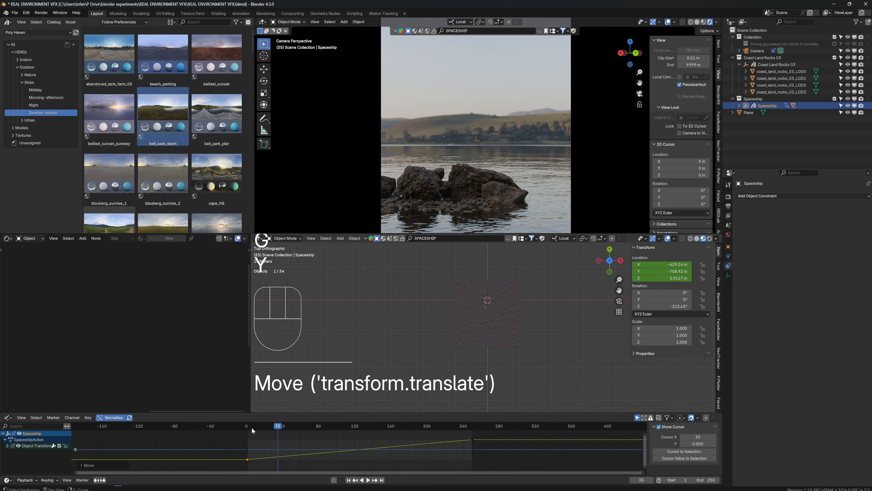
pyautogui.press('space')
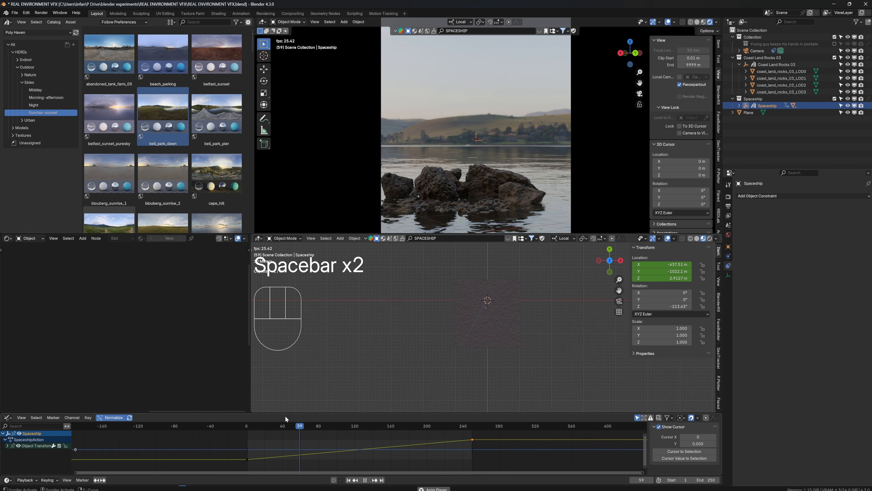
pyautogui.press('space')
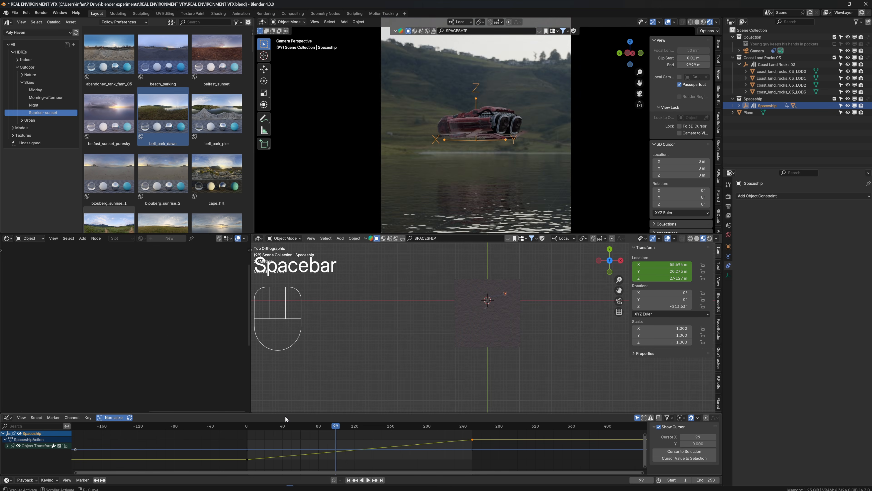
pyautogui.press('space')
pyautogui.press('space')
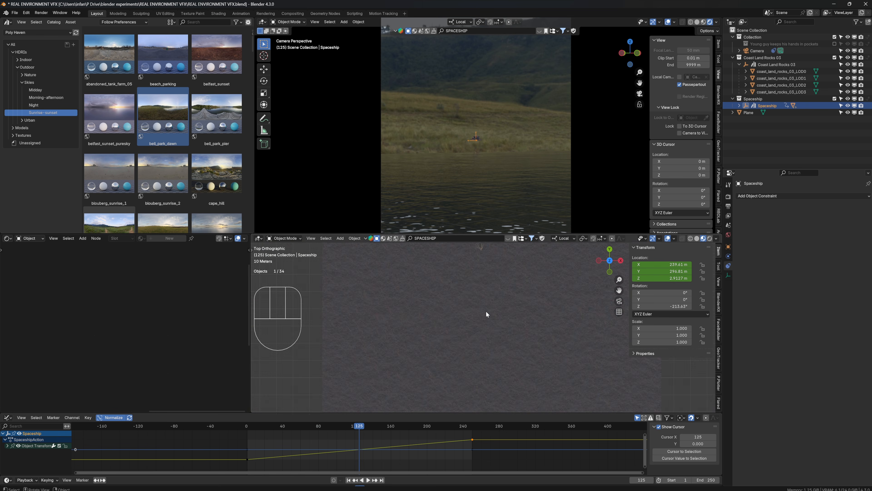
# Step: At frame 79, make a linked duplicate of coast_land_rocks_03_LOD3 and move it in its local XY plane to about X 34 m, Y 58 m
pyautogui.moveTo(338, 423); pyautogui.dragTo(319, 429)
pyautogui.scroll(-6, 447, 344)
pyautogui.scroll(6, 484, 315)
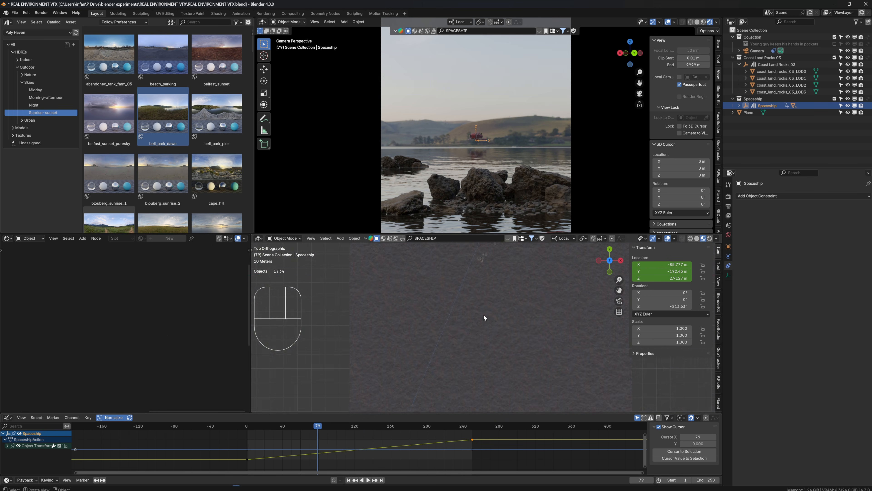
pyautogui.keyDown('shift'); pyautogui.moveTo(496, 309); pyautogui.dragTo(498, 308, button='middle'); pyautogui.keyUp('shift')
pyautogui.scroll(7, 496, 296)
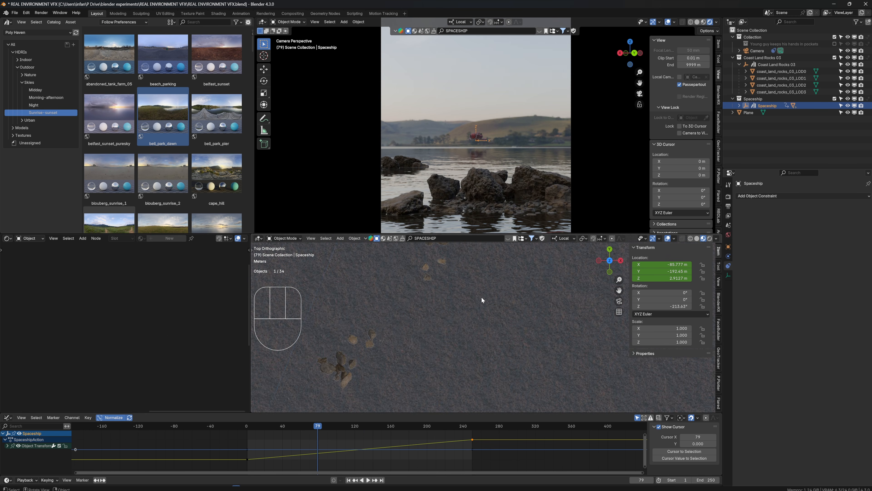
pyautogui.click(368, 359)
pyautogui.scroll(-4, 420, 337)
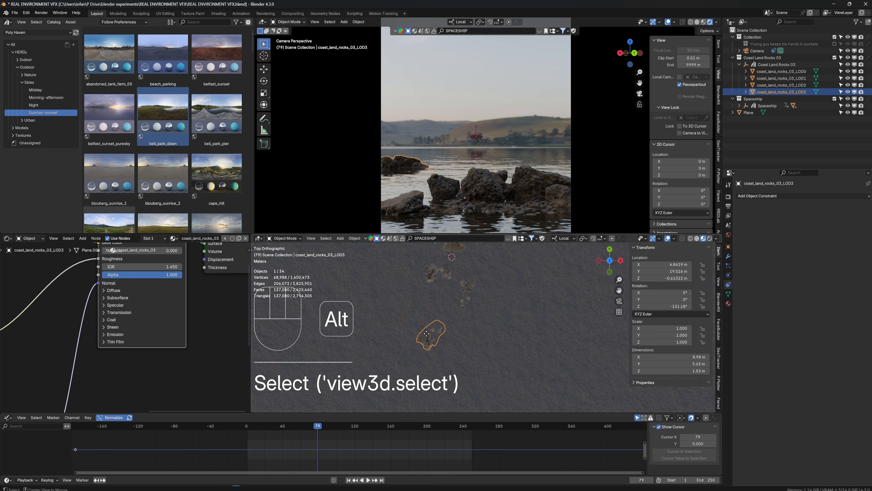
pyautogui.hotkey('alt', 'd')
pyautogui.hotkey('shift', 'z')
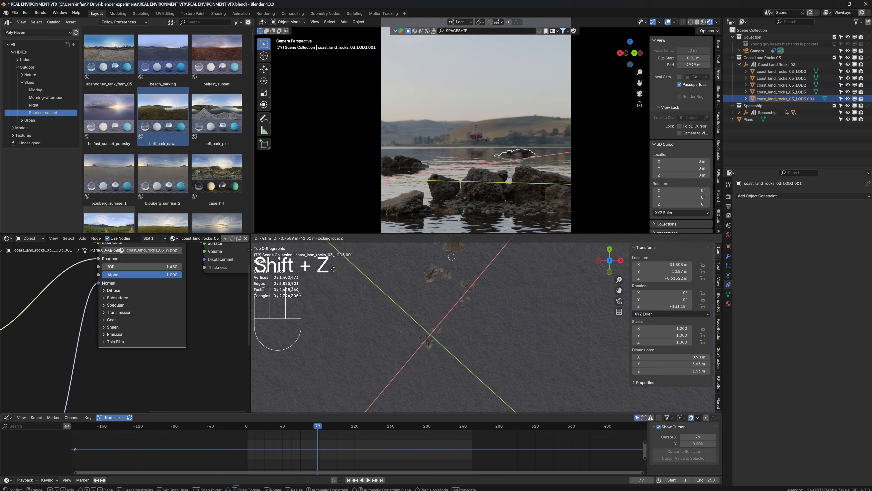
pyautogui.click(327, 291)
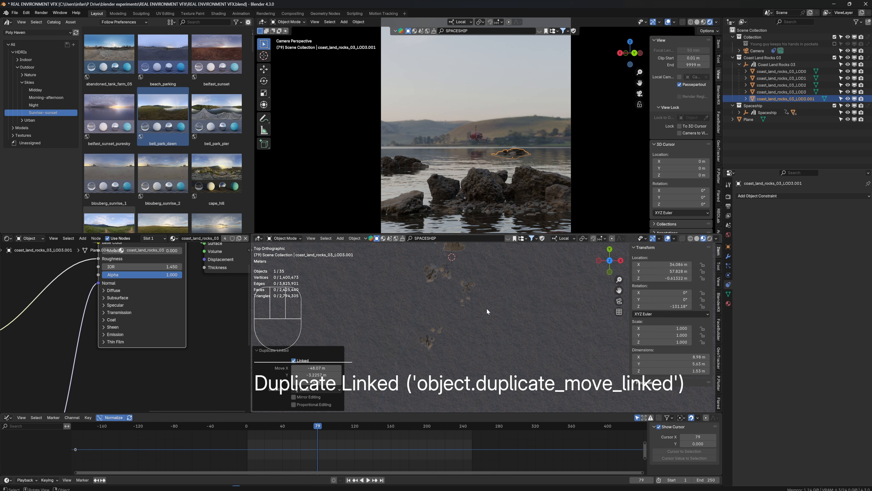
# Step: Scale the duplicated rock to 1.26, lower it to about Z -1.11 m and rotate it about local Z to -281.4°
pyautogui.press('s')
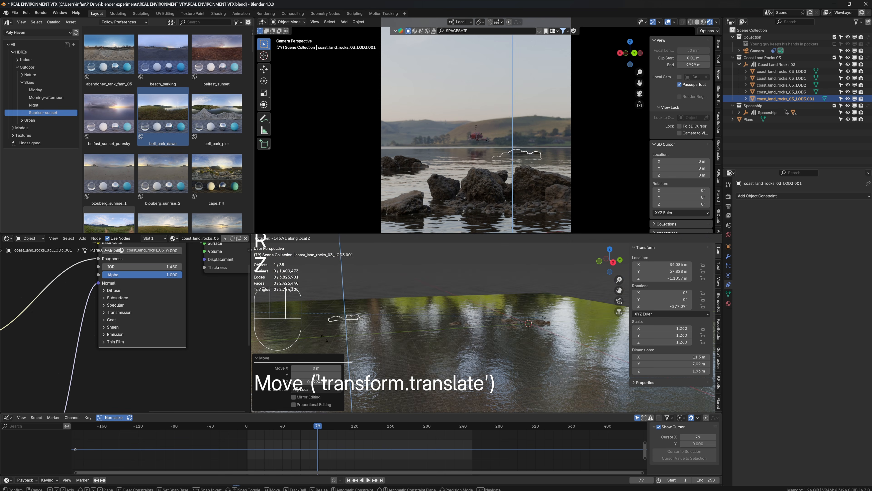
pyautogui.click(325, 340)
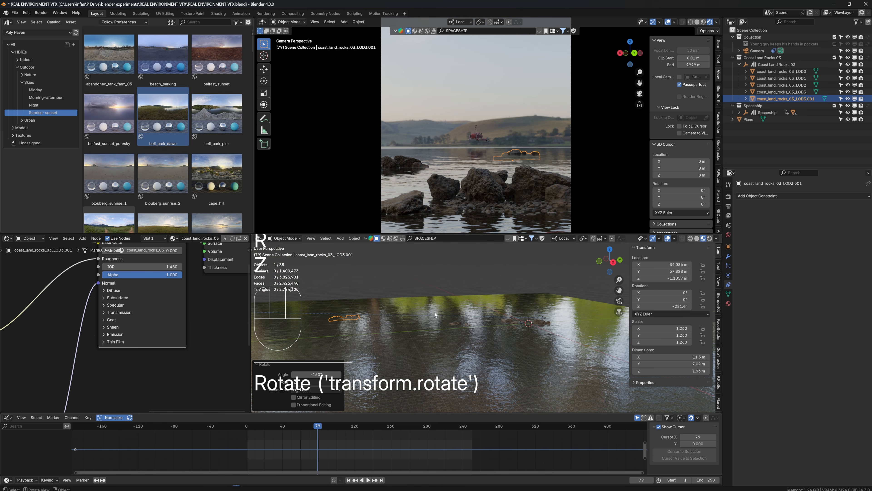
# Step: Make linked duplicates of all five coast rocks and move them in their local XY plane, the active copy to about X 18 m, Y 17 m
pyautogui.keyDown('shift'); pyautogui.click(781, 72); pyautogui.keyUp('shift')
pyautogui.moveTo(499, 344); pyautogui.dragTo(395, 414, button='middle')
pyautogui.moveTo(392, 433); pyautogui.dragTo(438, 425)
pyautogui.moveTo(523, 330); pyautogui.dragTo(535, 316, button='middle')
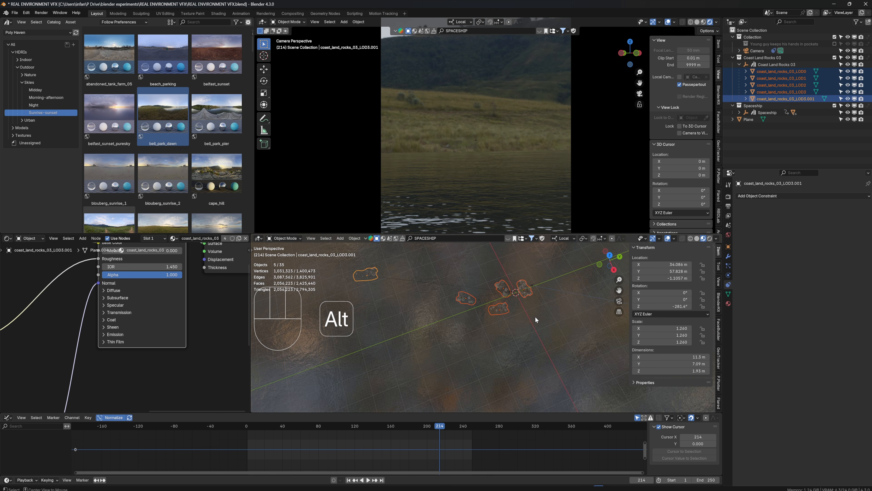
pyautogui.hotkey('alt', 'd')
pyautogui.hotkey('shift', 'z')
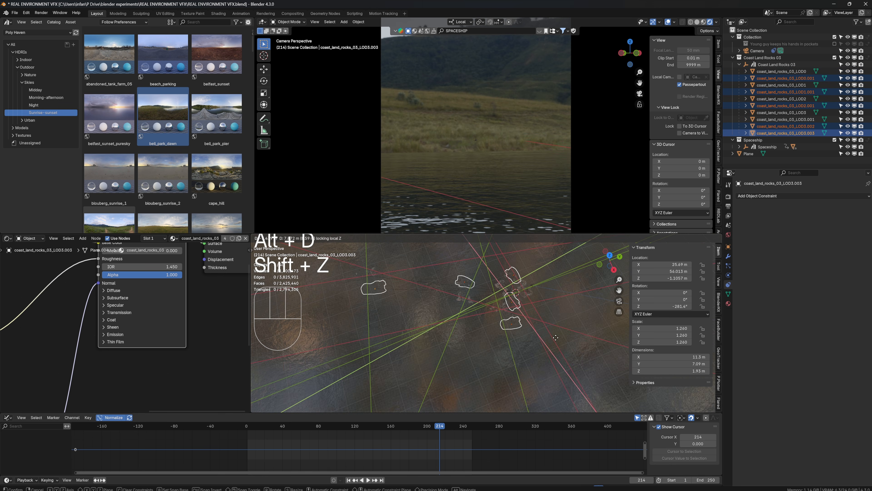
pyautogui.click(636, 315)
# Step: Lower the five duplicated rocks about 0.6 m along their local Z and briefly play the animation
pyautogui.moveTo(581, 331); pyautogui.dragTo(589, 322, button='middle')
pyautogui.press('g')
pyautogui.press('z')
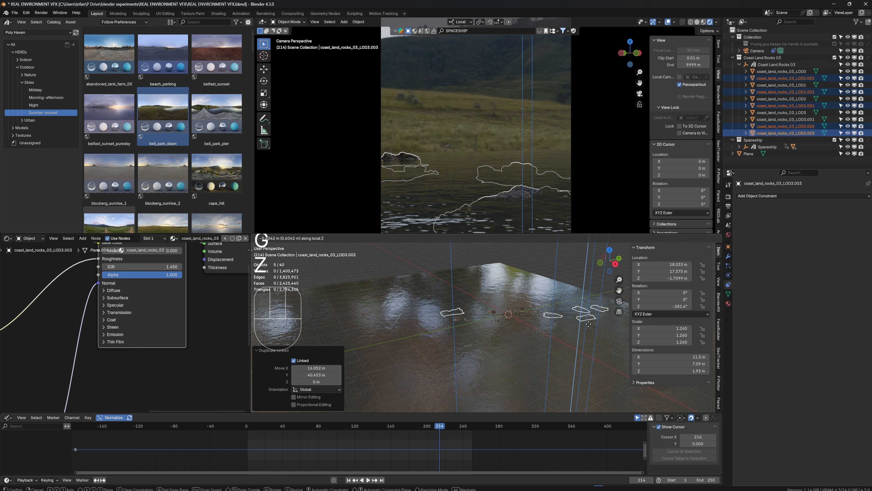
pyautogui.click(589, 324)
pyautogui.press('space')
pyautogui.press('space')
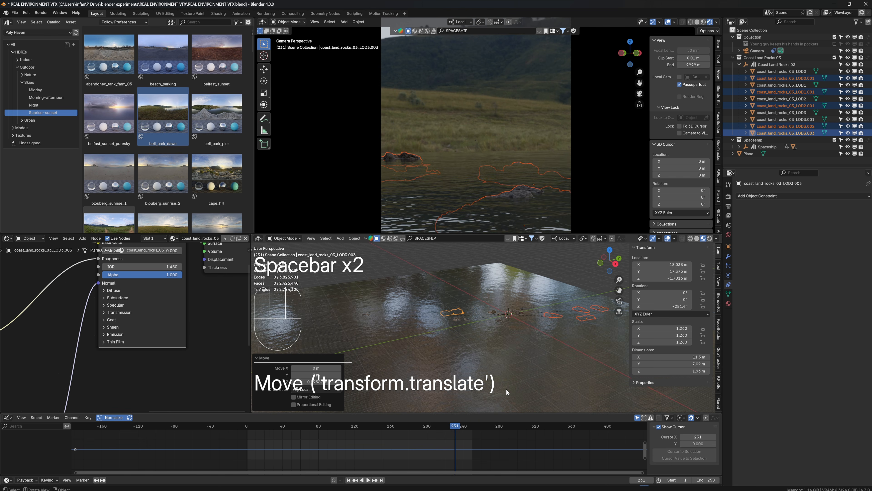
# Step: At frame 245, raise coast_land_rocks_03_LOD3.002 about 0.2 m along its local Z
pyautogui.moveTo(453, 428); pyautogui.dragTo(468, 395)
pyautogui.click(490, 197)
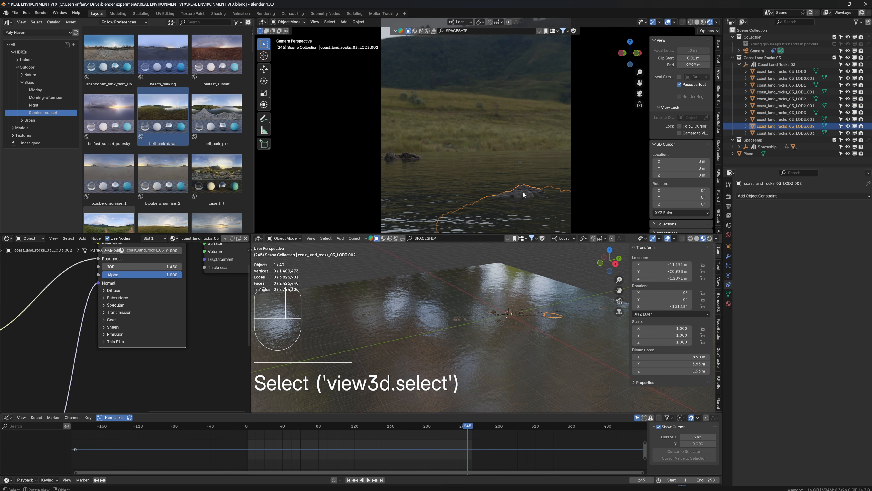
pyautogui.press('g')
pyautogui.press('z')
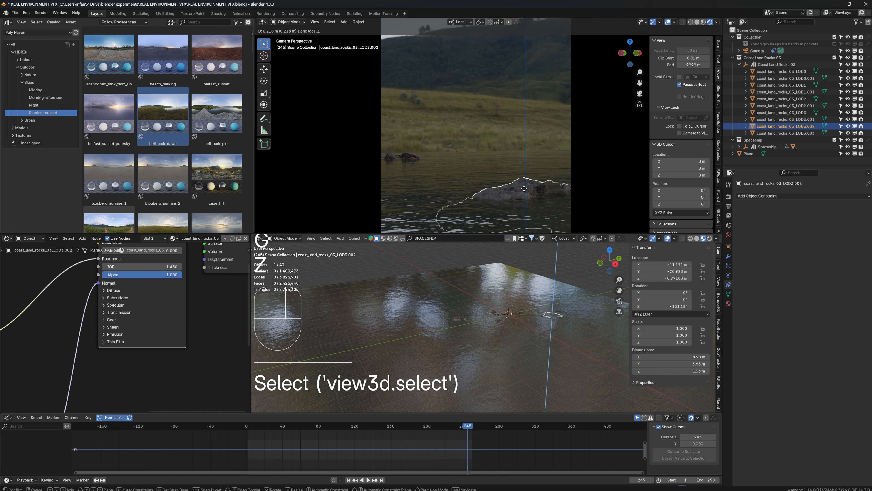
pyautogui.click(512, 269)
# Step: Move coast_land_rocks_03_LOD2.001 along its local Z to about -0.77 m
pyautogui.click(786, 106)
pyautogui.press('g')
pyautogui.press('z')
pyautogui.click(492, 214)
# Step: At frame 95, select the spaceship hull part Cube.005 and insert a Color Ramp on the link into its Principled BSDF's Roughness
pyautogui.moveTo(347, 414)
pyautogui.mouseDown()
pyautogui.moveTo(316, 414)
pyautogui.moveTo(332, 414)
pyautogui.mouseUp()
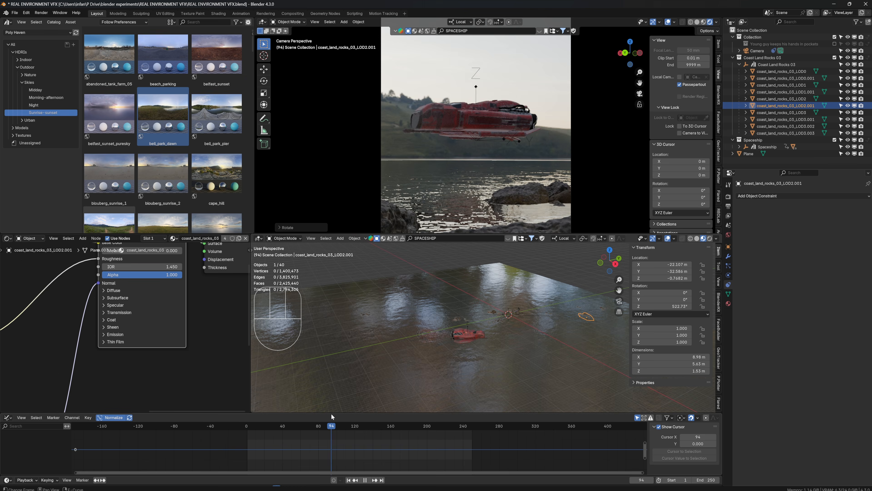
pyautogui.press('space')
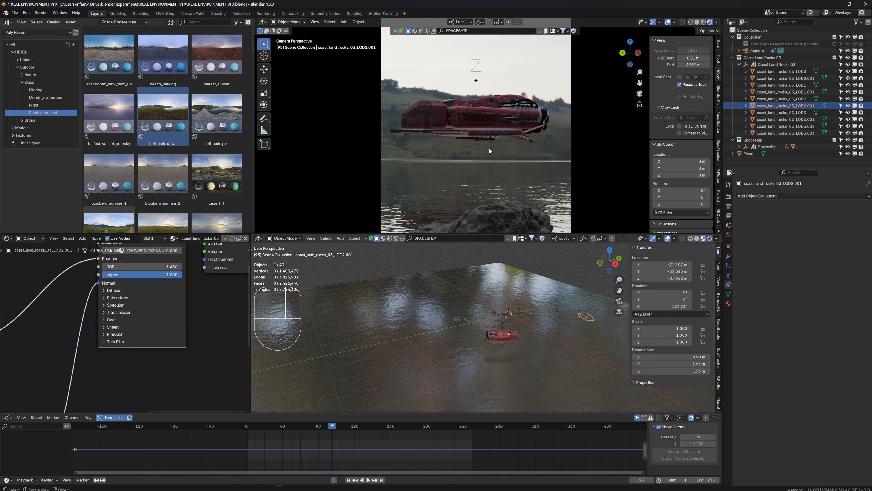
pyautogui.click(483, 120)
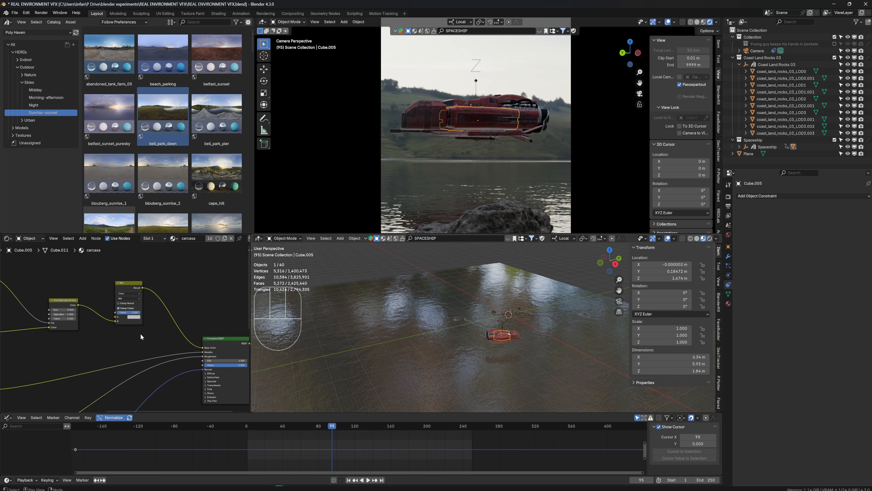
pyautogui.scroll(4, 140, 334)
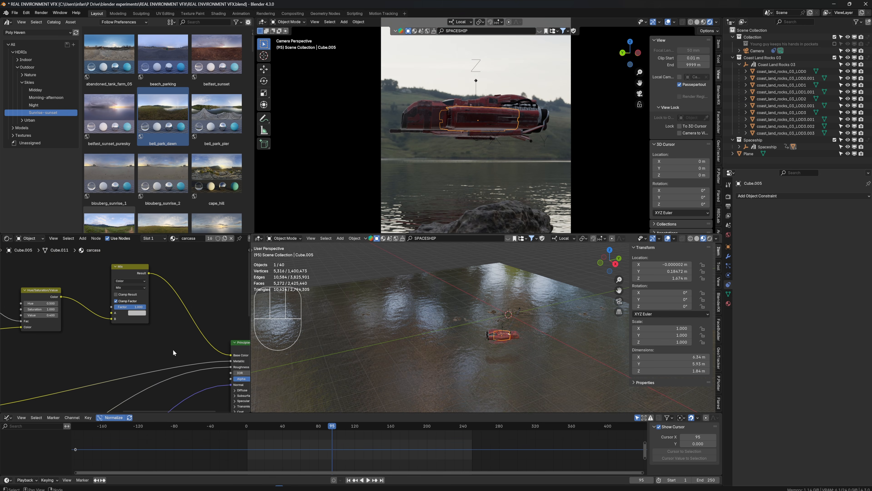
pyautogui.moveTo(146, 321); pyautogui.dragTo(102, 301, button='middle')
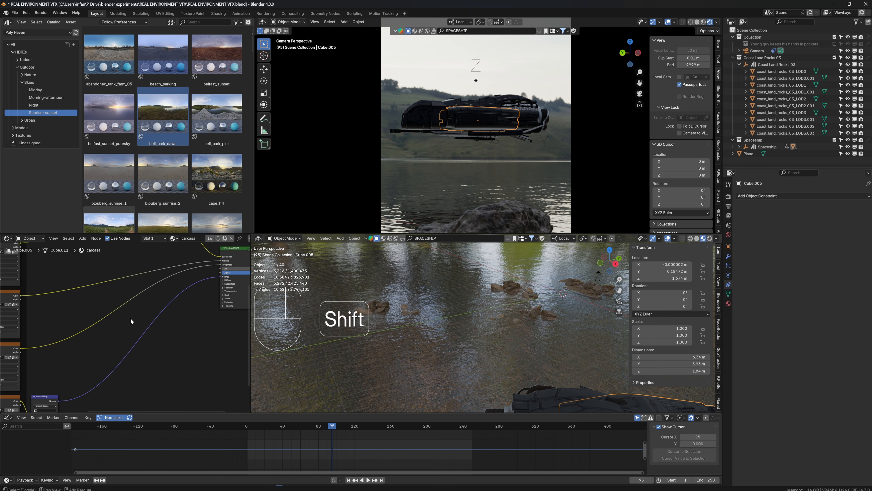
pyautogui.hotkey('shift', 'a')
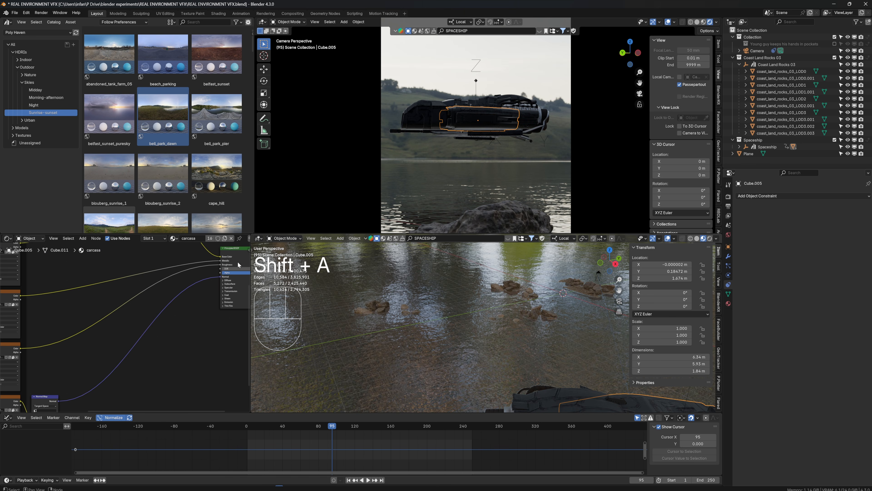
pyautogui.hotkey('shift', 'a')
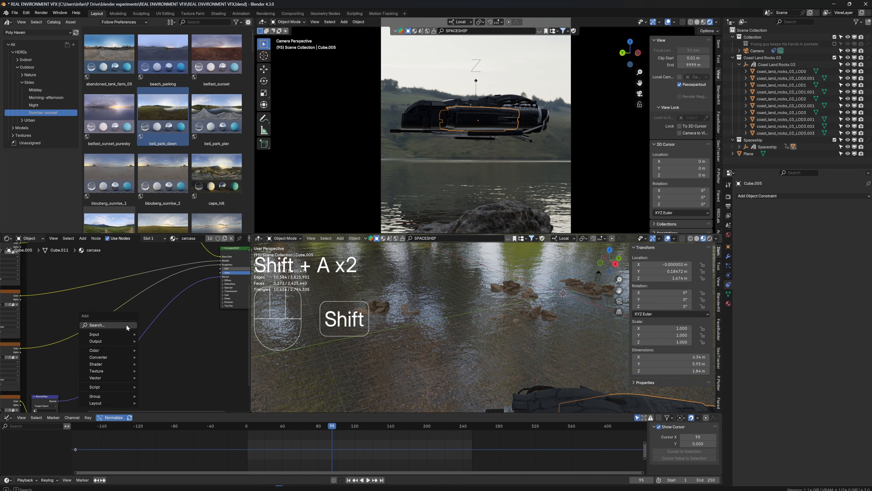
pyautogui.click(126, 324)
pyautogui.write('RAMP')
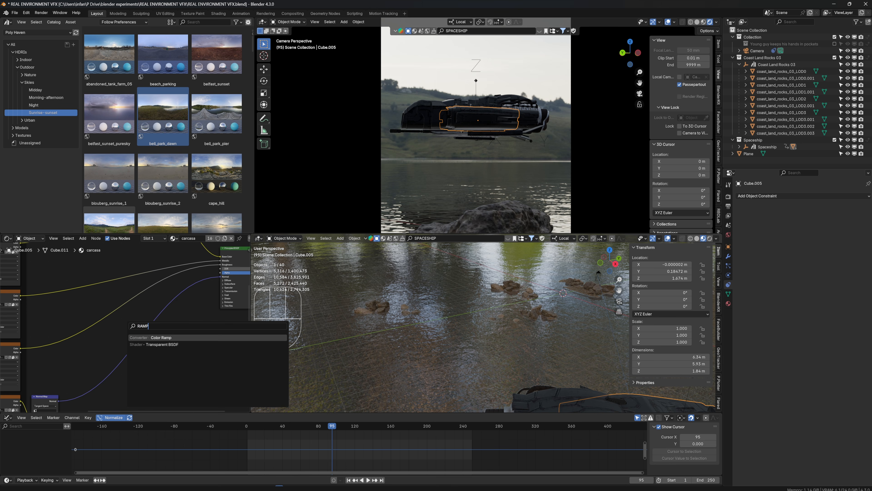
pyautogui.press('Return')
pyautogui.click(92, 304)
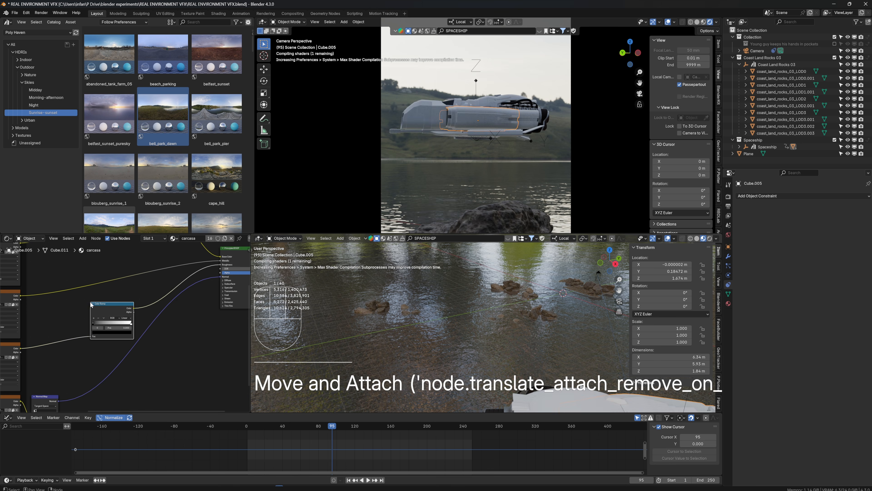
# Step: Slide the roughness Color Ramp's dark stop towards the white one and refine it while viewing the hull up close
pyautogui.moveTo(93, 323); pyautogui.dragTo(113, 325)
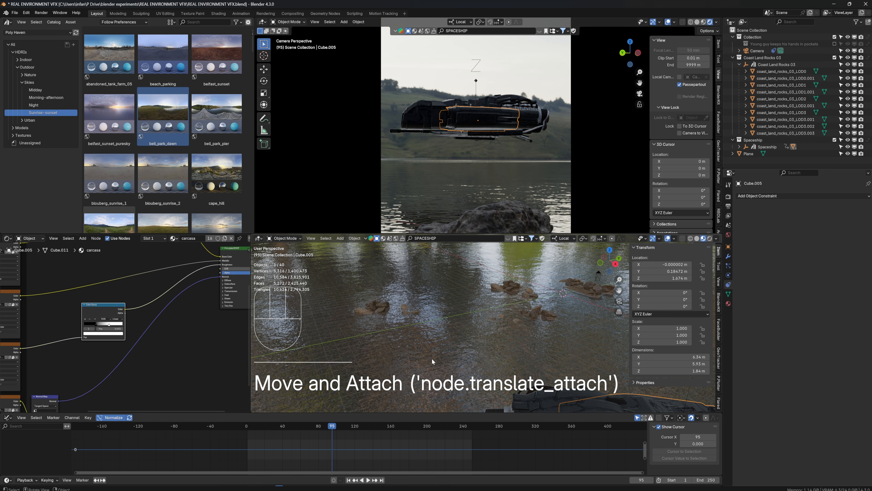
pyautogui.press('KP_Decimal')
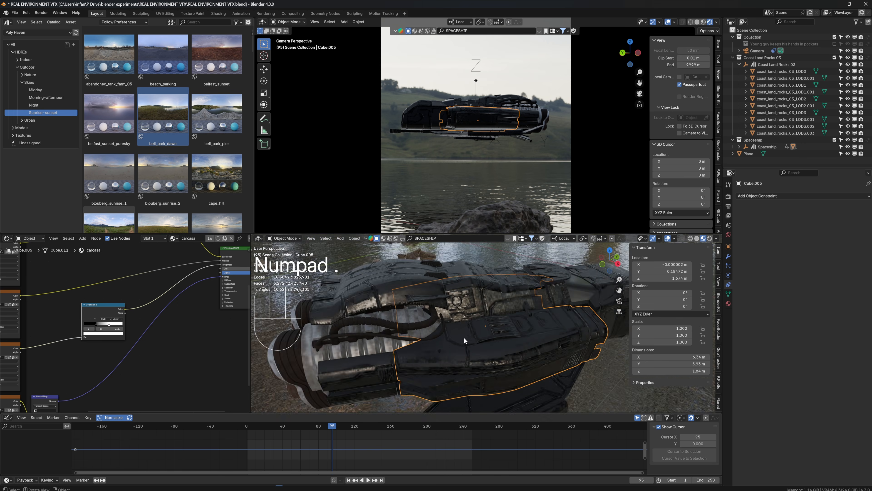
pyautogui.scroll(3, 464, 337)
pyautogui.moveTo(459, 338); pyautogui.dragTo(473, 326, button='middle')
pyautogui.scroll(2, 474, 327)
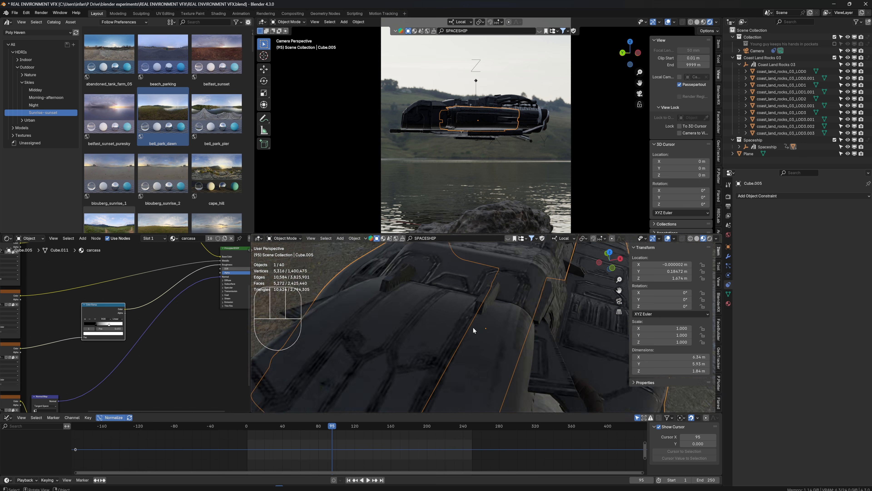
pyautogui.scroll(2, 473, 326)
pyautogui.moveTo(96, 327); pyautogui.dragTo(112, 327)
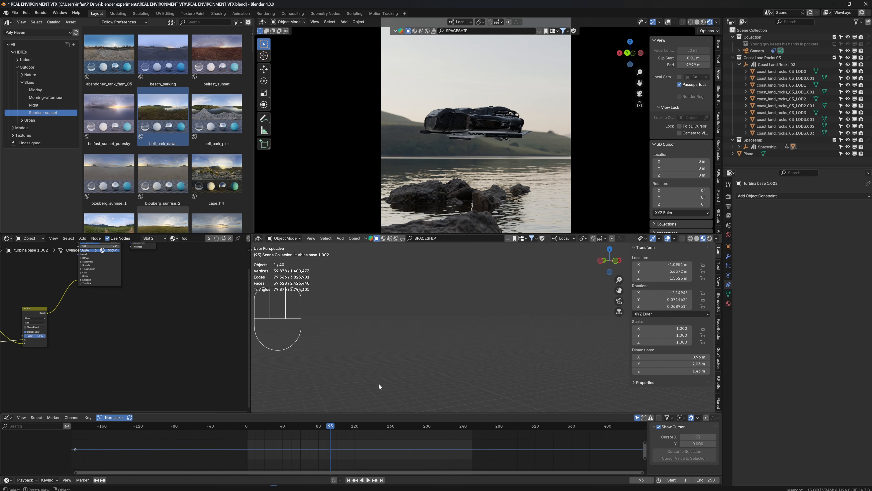
# Step: At frame 108, select the Spaceship empty, undo the trial rotation and insert a rotation keyframe
pyautogui.moveTo(319, 427); pyautogui.dragTo(343, 420)
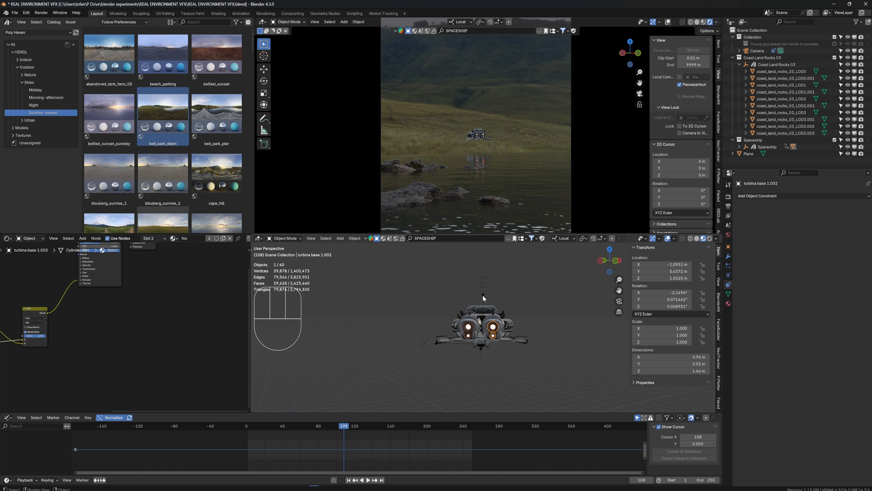
pyautogui.click(483, 296)
pyautogui.moveTo(645, 295)
pyautogui.mouseDown()
pyautogui.moveTo(637, 295)
pyautogui.moveTo(654, 301)
pyautogui.mouseUp()
pyautogui.hotkey('ctrl', 'z')
pyautogui.hotkey('ctrl', 'z')
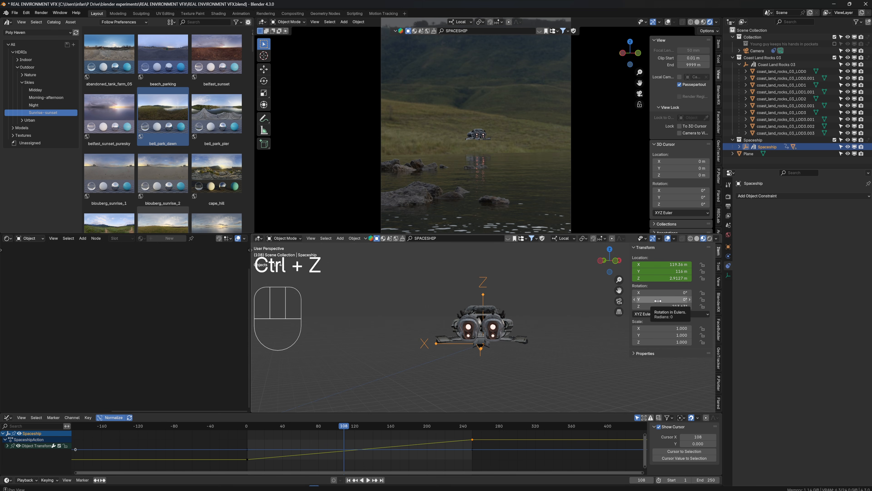
pyautogui.press('i')
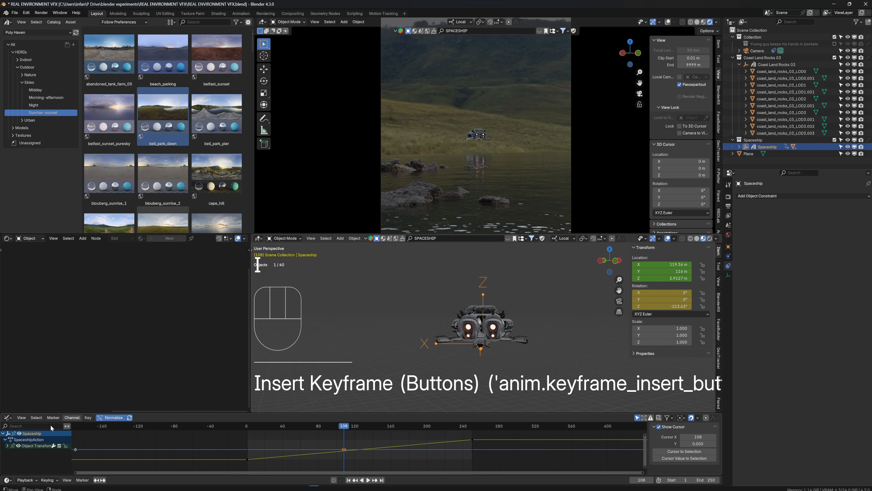
# Step: Delete the Z Euler Rotation and X Euler Rotation channels from the Spaceship's action
pyautogui.click(7, 446)
pyautogui.scroll(-2, 19, 464)
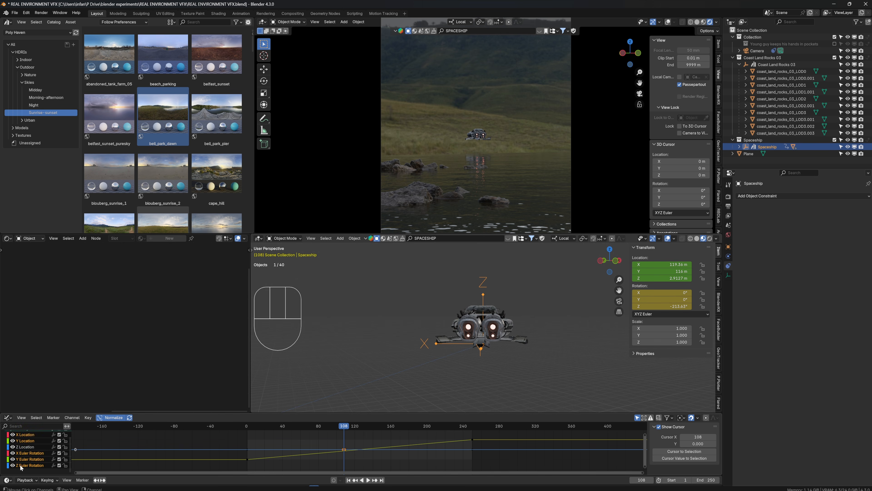
pyautogui.click(25, 466)
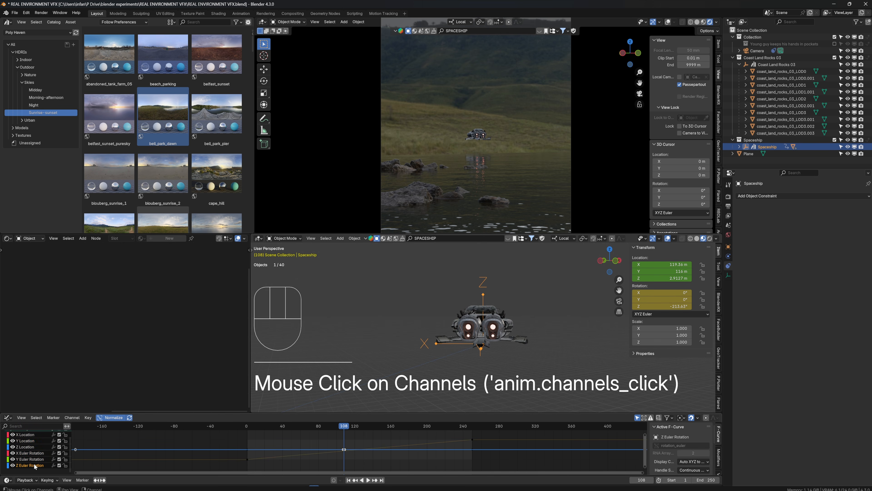
pyautogui.press('x')
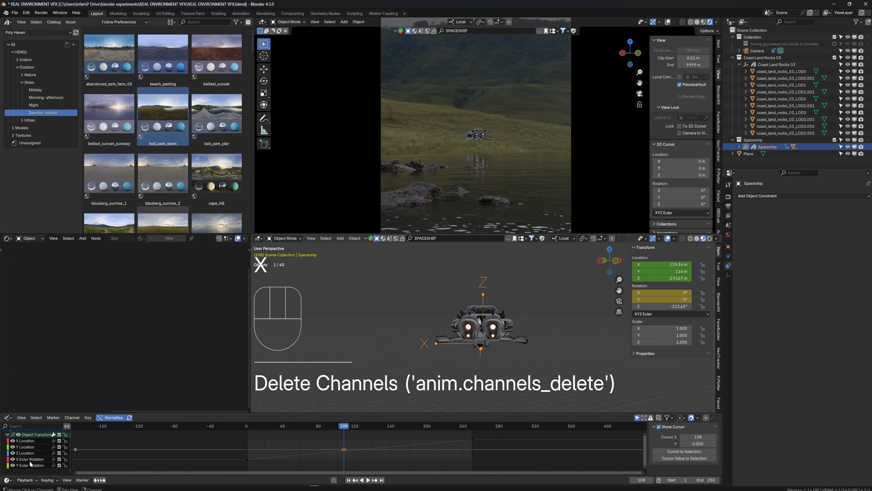
pyautogui.click(30, 459)
pyautogui.press('x')
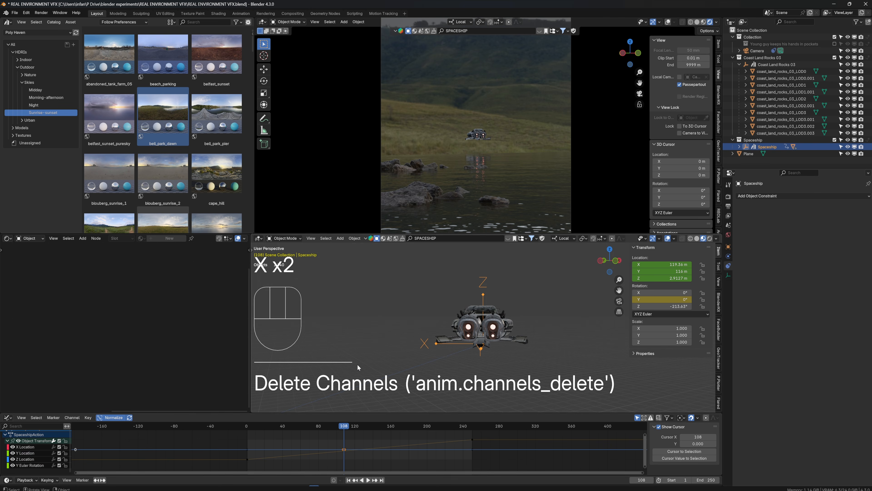
# Step: Add a Noise modifier to the Spaceship's Y Euler Rotation curve and preview the motion from about frame 92
pyautogui.click(31, 465)
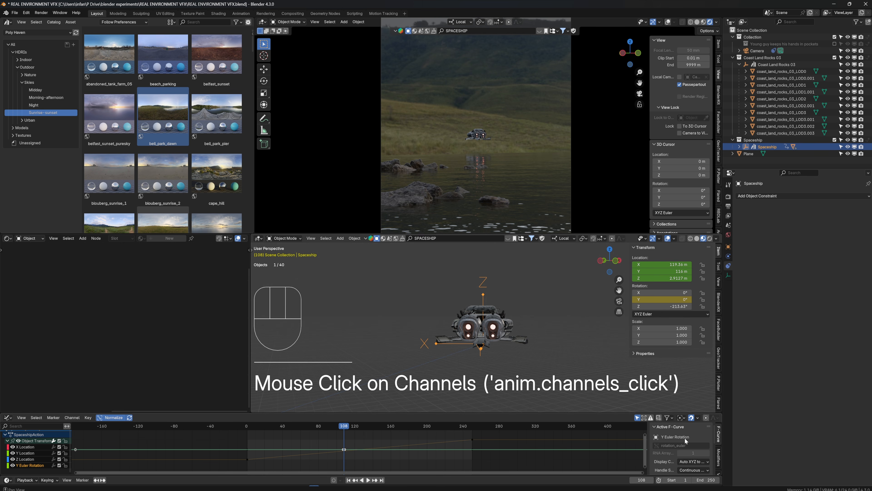
pyautogui.scroll(-3, 713, 448)
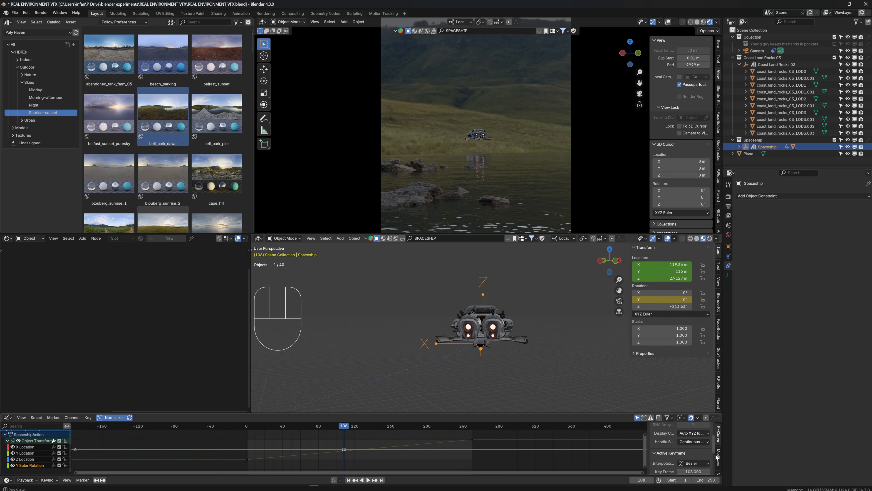
pyautogui.click(718, 458)
pyautogui.click(674, 428)
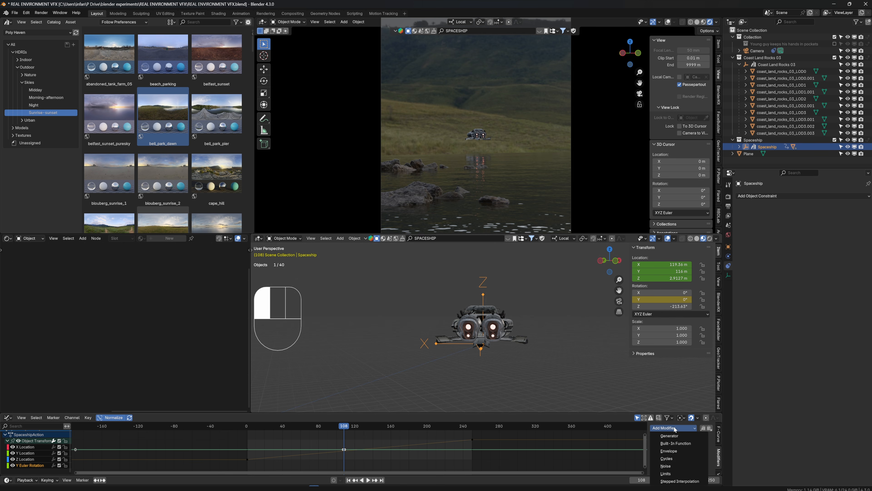
pyautogui.click(666, 466)
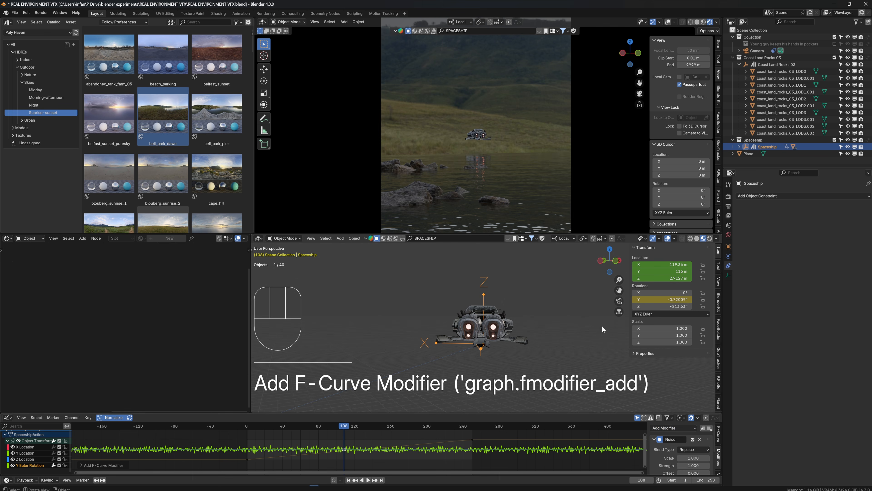
pyautogui.press('space')
pyautogui.press('space')
pyautogui.click(329, 426)
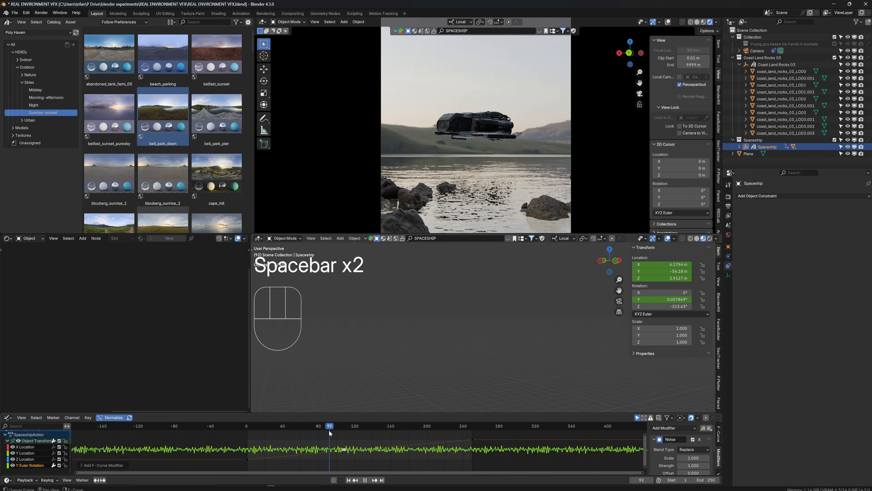
pyautogui.press('space')
pyautogui.press('space')
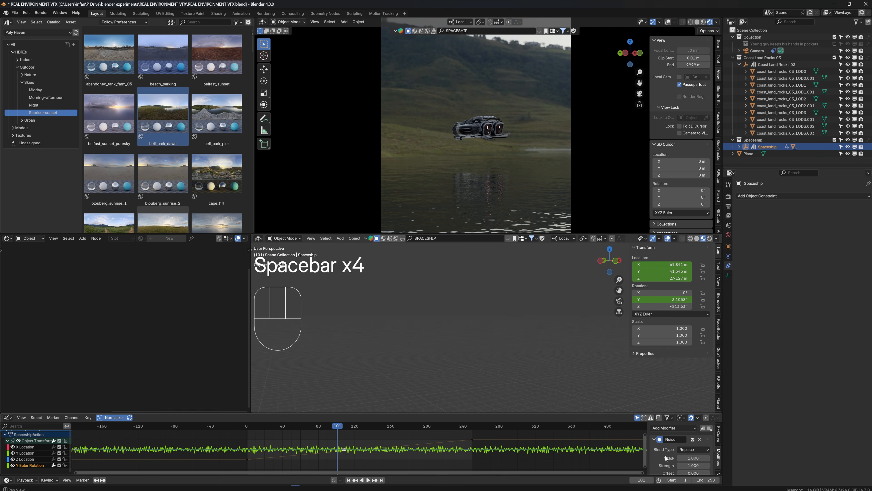
# Step: Set the Noise modifier's scale to about 63.5 and replay the spaceship's pass
pyautogui.moveTo(688, 460)
pyautogui.mouseDown()
pyautogui.moveTo(732, 460)
pyautogui.moveTo(682, 461)
pyautogui.mouseUp()
pyautogui.press('space')
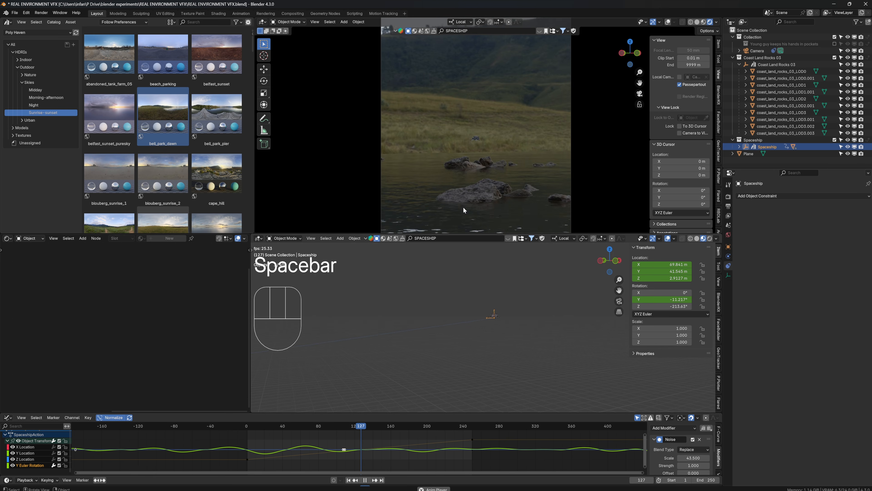
pyautogui.press('space')
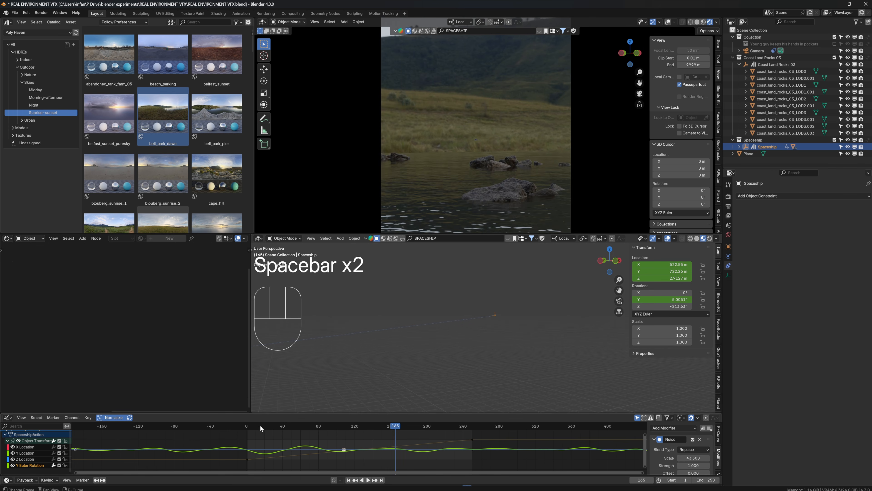
pyautogui.press('space')
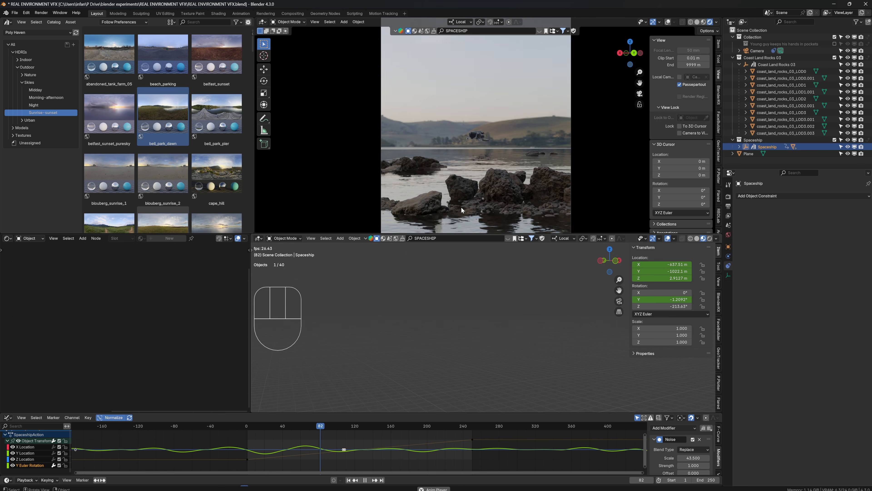
# Step: Set the Noise modifier's scale to 79 and strength to 2.7, then replay the spaceship's motion
pyautogui.press('space')
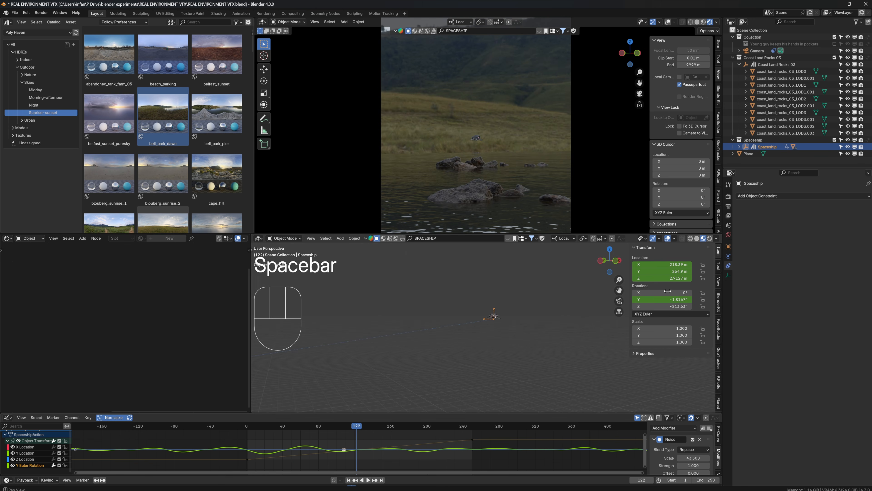
pyautogui.moveTo(694, 458); pyautogui.dragTo(711, 466)
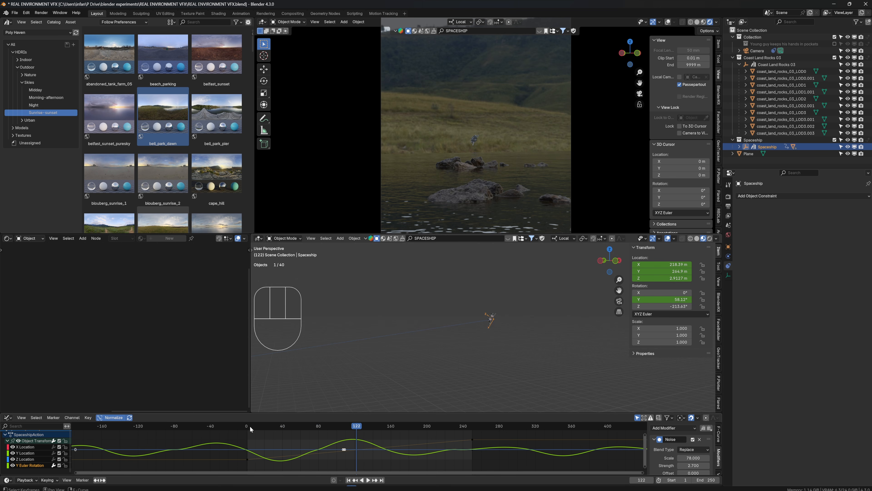
pyautogui.press('space')
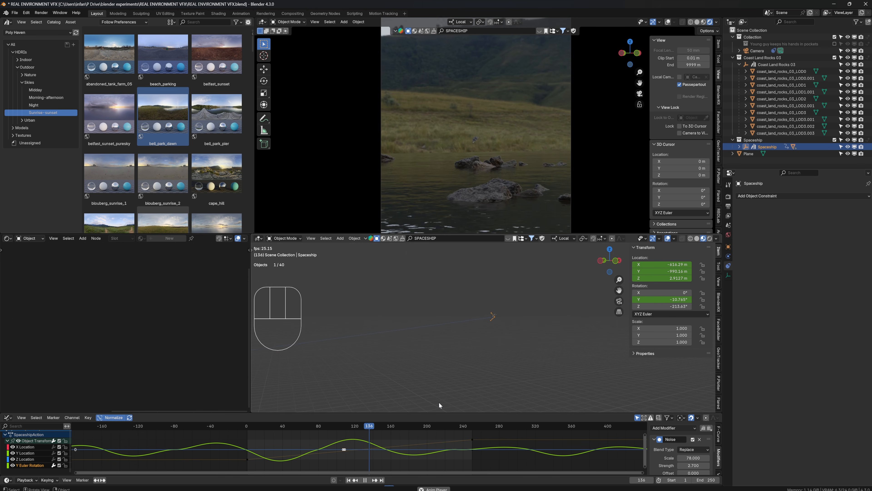
pyautogui.press('space')
# Step: Set the Noise modifier's strength to 1.4, replay the spaceship's pass and save the file
pyautogui.moveTo(691, 465); pyautogui.dragTo(672, 465)
pyautogui.press('space')
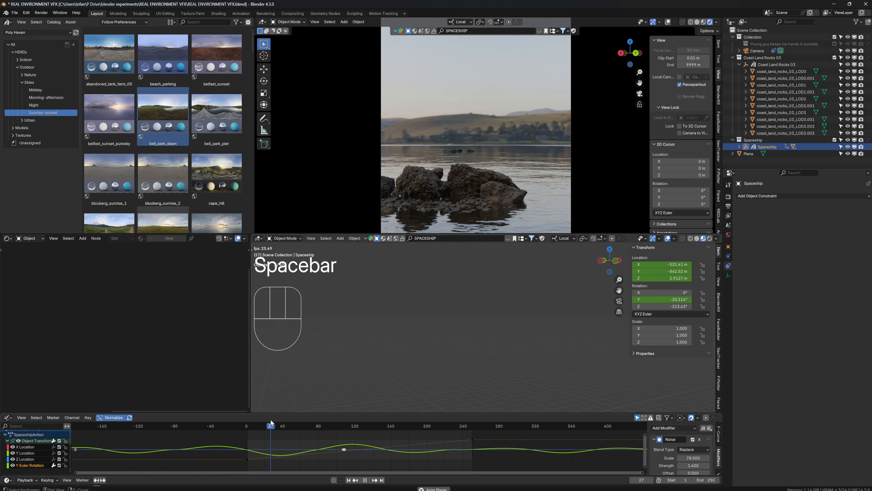
pyautogui.hotkey('ctrl', 's')
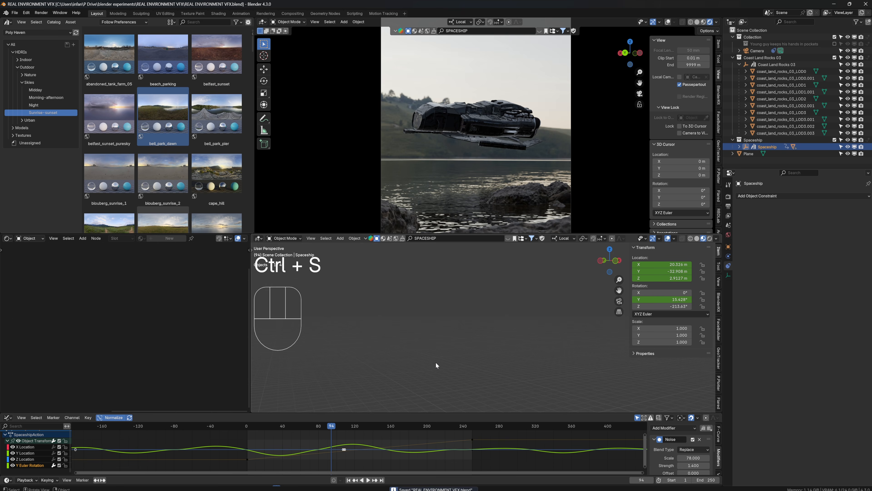
# Step: Add a cube at the world origin and scale it up uniformly to about 301 m per side
pyautogui.scroll(6, 476, 351)
pyautogui.scroll(-6, 463, 357)
pyautogui.moveTo(464, 354); pyautogui.dragTo(473, 321, button='middle')
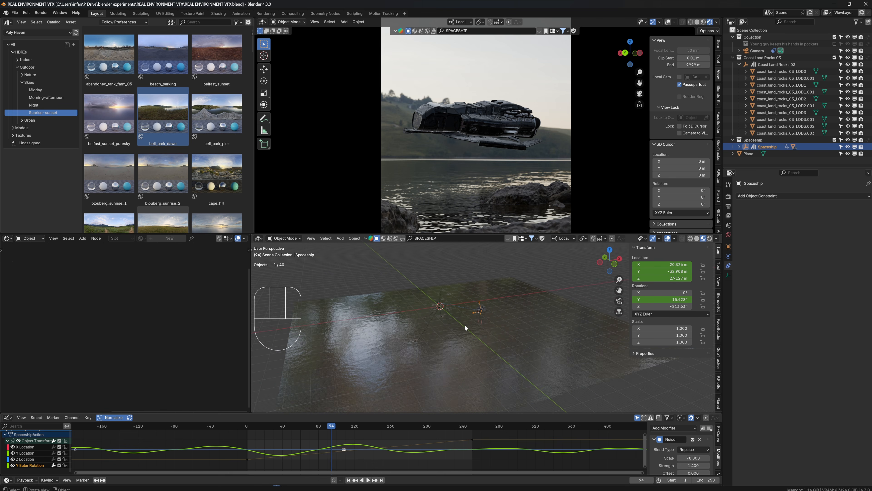
pyautogui.hotkey('shift', 'a')
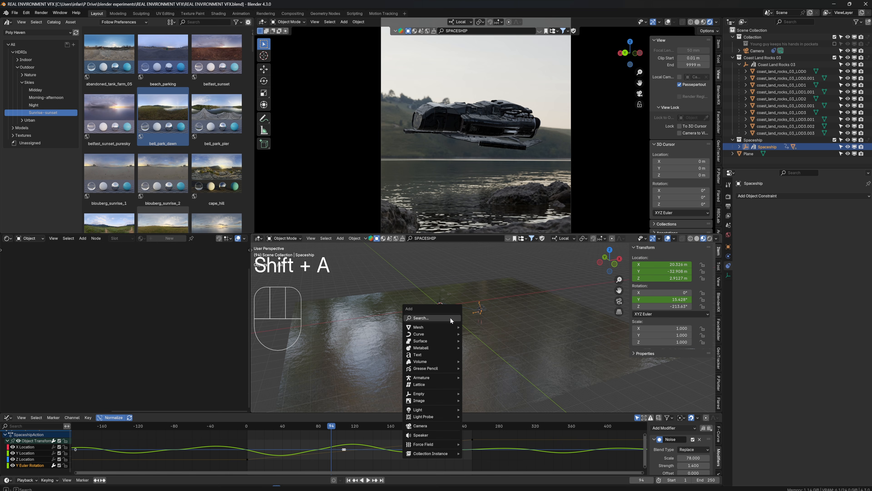
pyautogui.moveTo(439, 327)
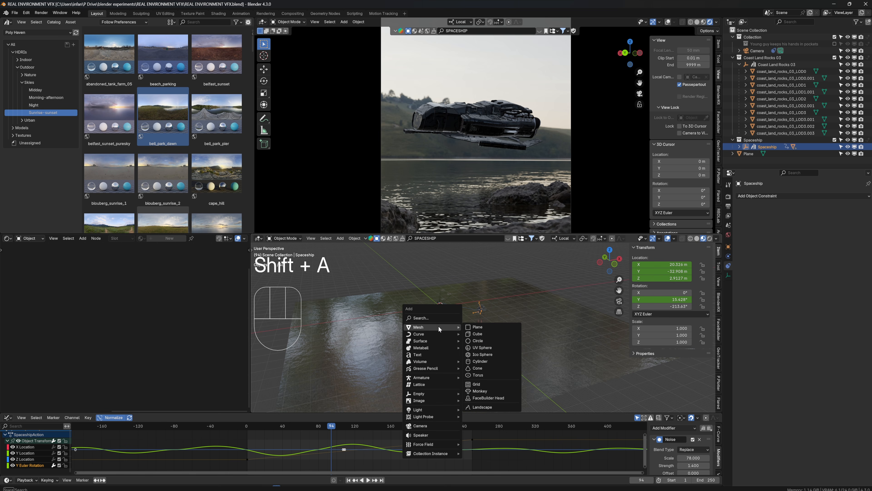
pyautogui.click(489, 333)
pyautogui.press('s')
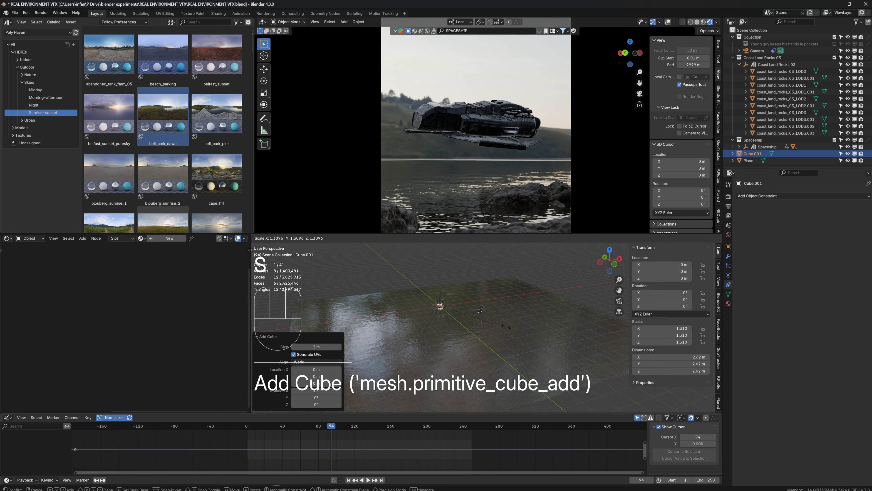
pyautogui.click(380, 386)
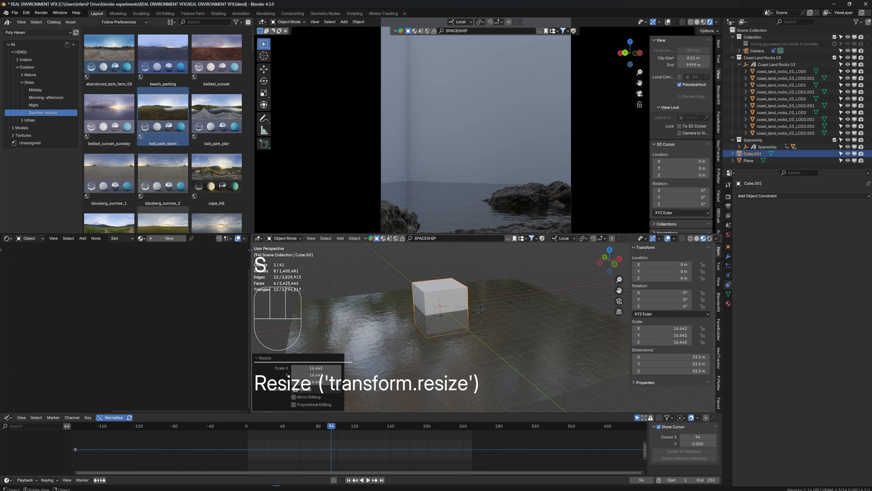
pyautogui.press('s')
pyautogui.click(243, 280)
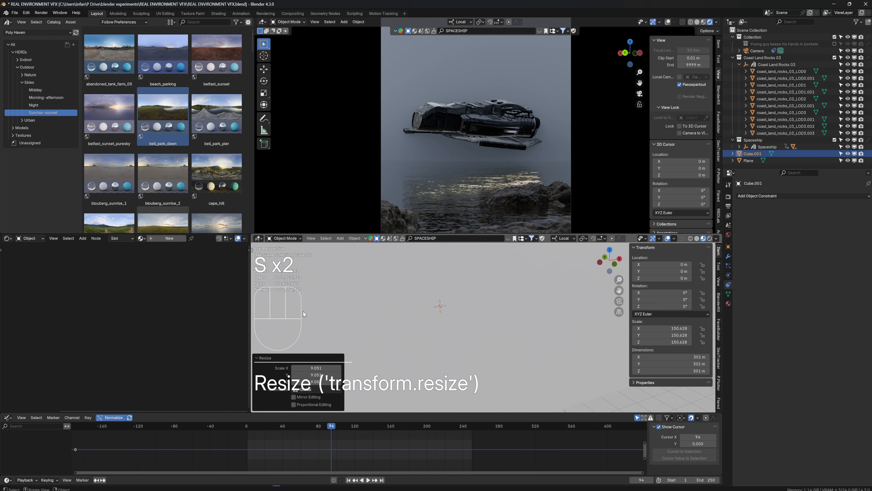
# Step: Raise the cube's bottom face about 142 m along Z and apply the cube's scale
pyautogui.scroll(-8, 304, 311)
pyautogui.moveTo(336, 329); pyautogui.dragTo(373, 323, button='middle')
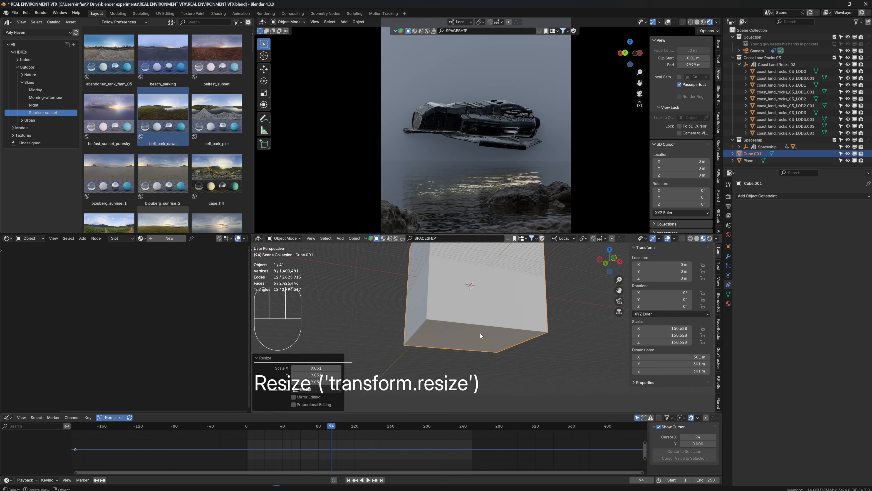
pyautogui.press('Tab')
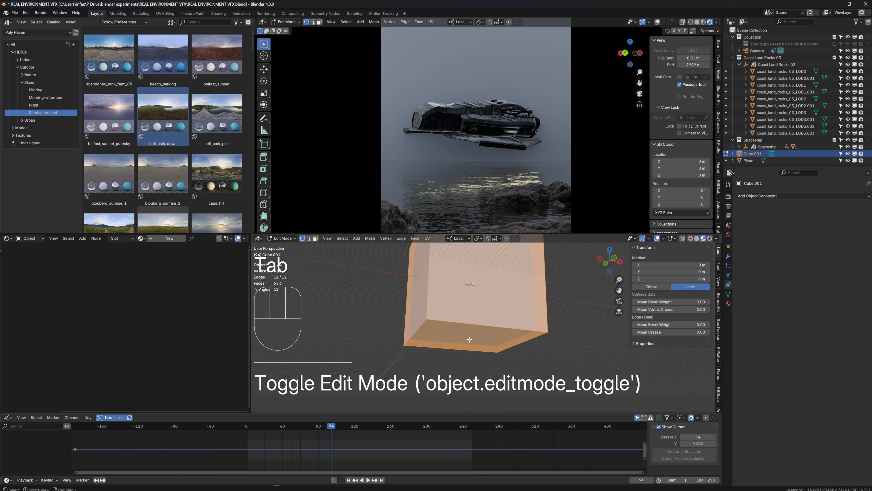
pyautogui.click(468, 338)
pyautogui.press('3')
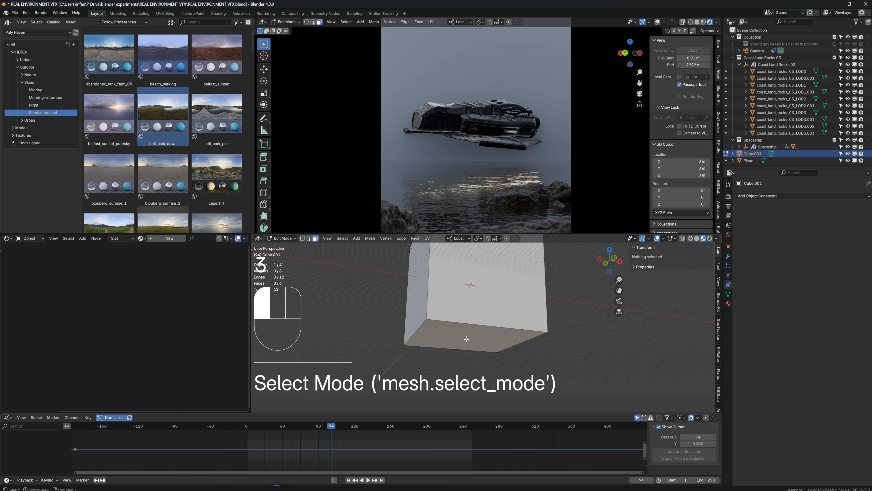
pyautogui.click(466, 339)
pyautogui.moveTo(467, 339); pyautogui.dragTo(464, 359, button='middle')
pyautogui.scroll(-3, 464, 358)
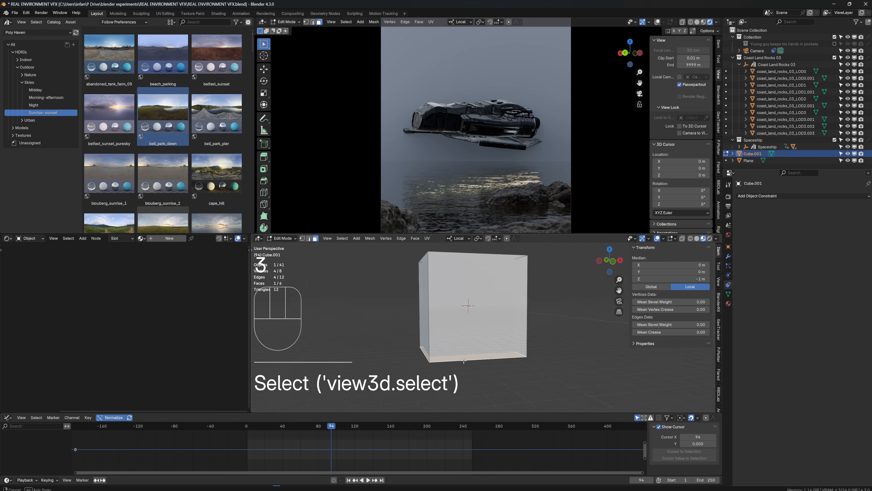
pyautogui.press('g')
pyautogui.press('z')
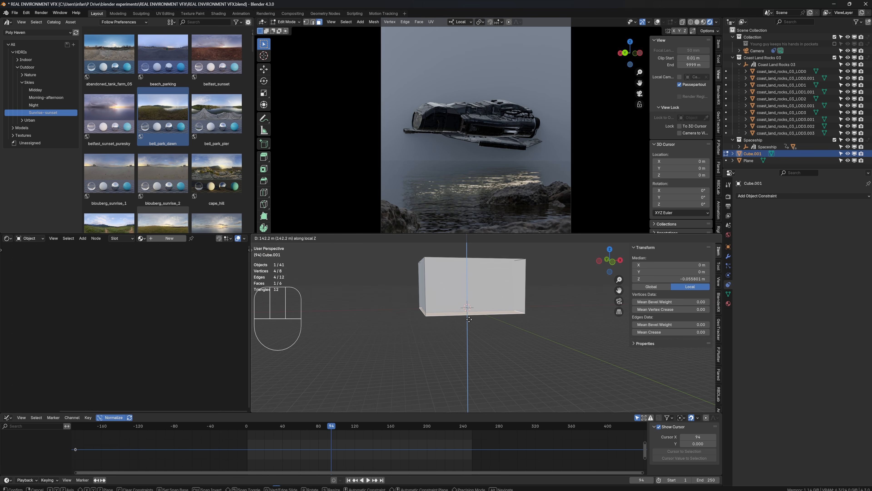
pyautogui.click(469, 319)
pyautogui.press('Tab')
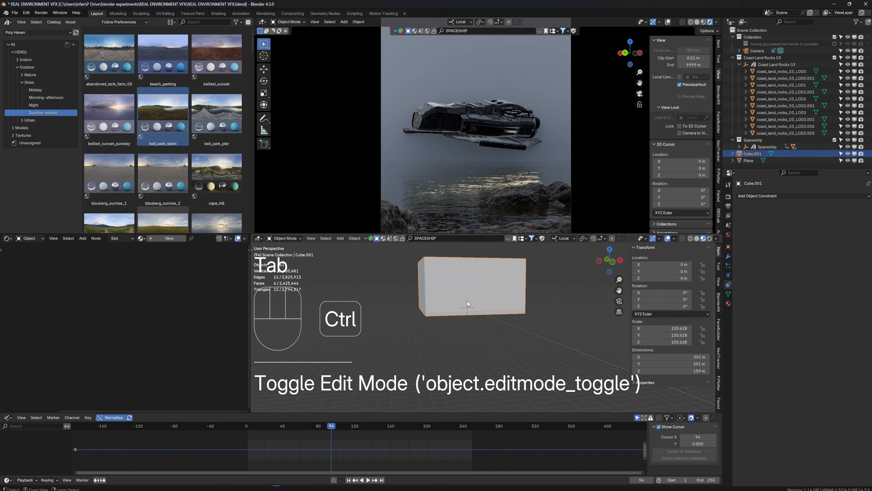
pyautogui.hotkey('ctrl', 'a')
pyautogui.click(465, 301)
# Step: Create a new material on the cube and name it VOLUME
pyautogui.scroll(5, 465, 302)
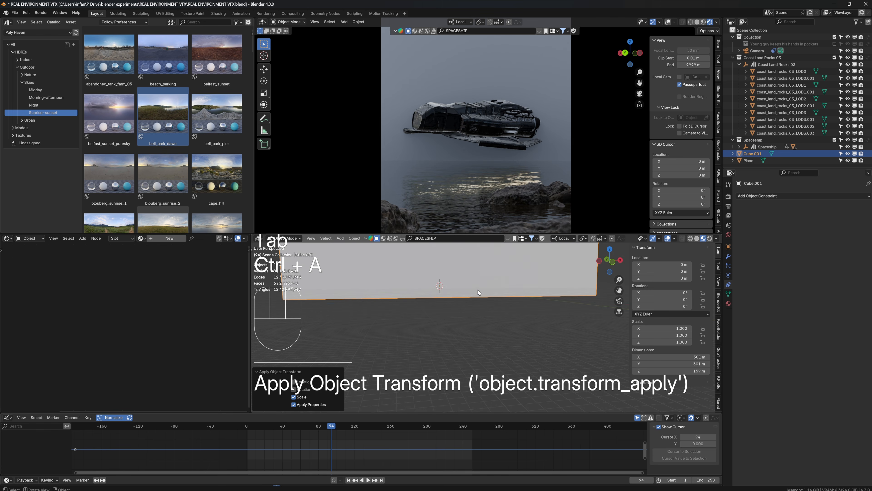
pyautogui.keyDown('shift'); pyautogui.moveTo(477, 293); pyautogui.dragTo(488, 353, button='middle'); pyautogui.keyUp('shift')
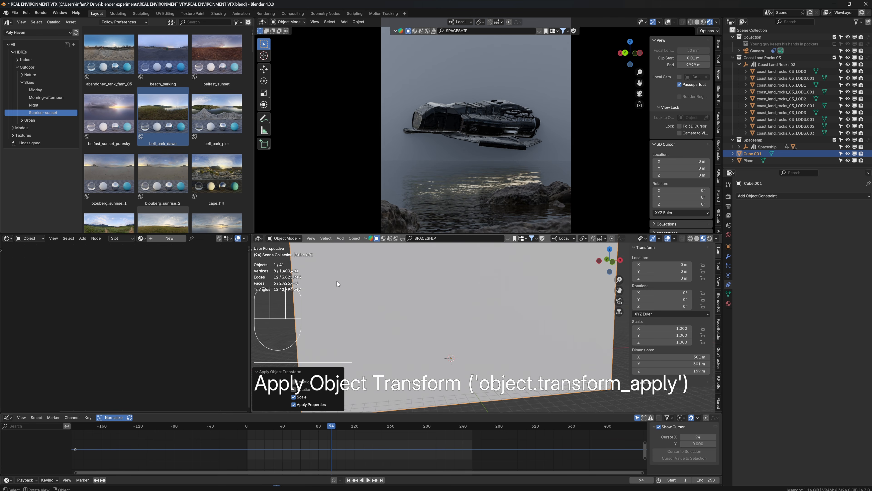
pyautogui.click(183, 240)
pyautogui.click(195, 239)
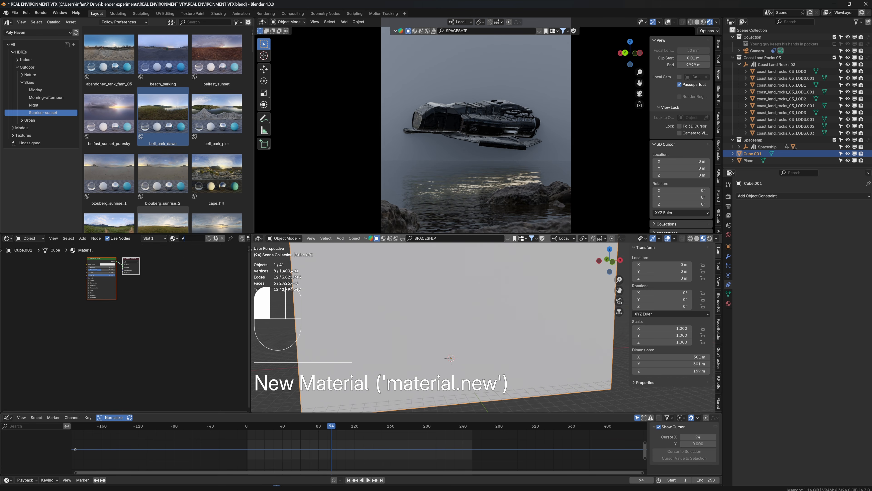
pyautogui.press('Return')
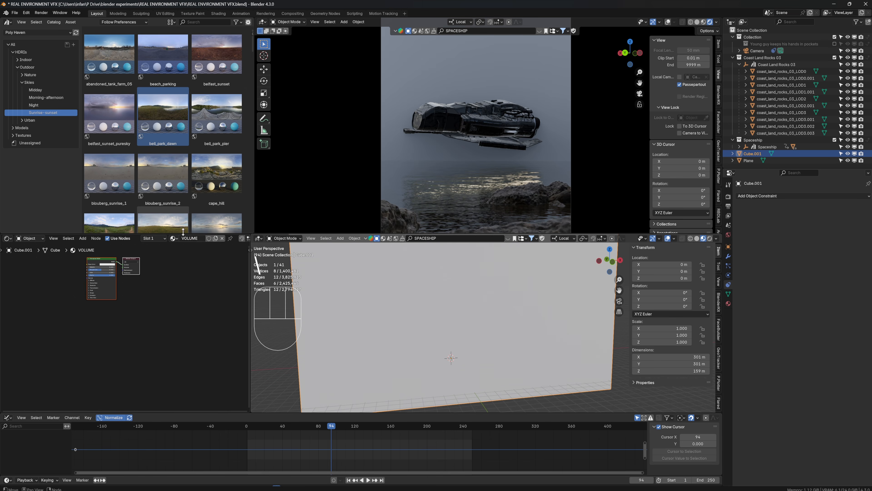
# Step: Replace the Principled BSDF with a Principled Volume node and link it to the Material Output's Volume input
pyautogui.scroll(12, 93, 268)
pyautogui.moveTo(95, 284); pyautogui.dragTo(167, 392, button='middle')
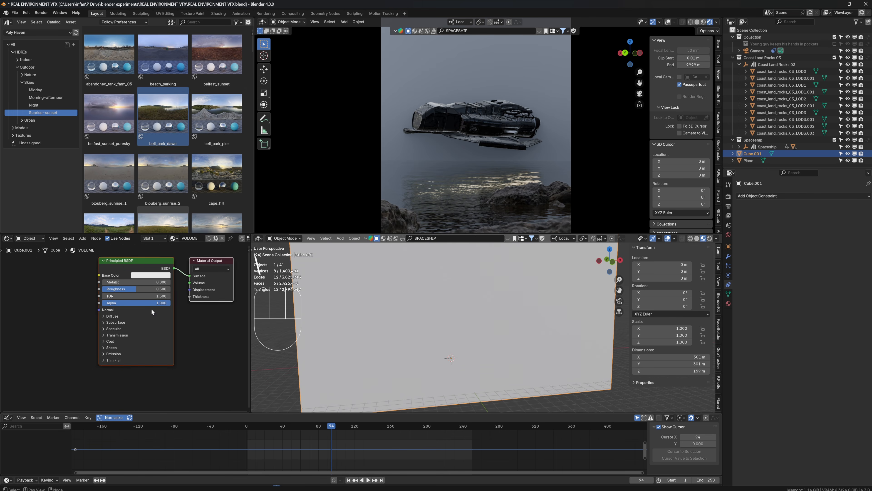
pyautogui.click(124, 262)
pyautogui.press('x')
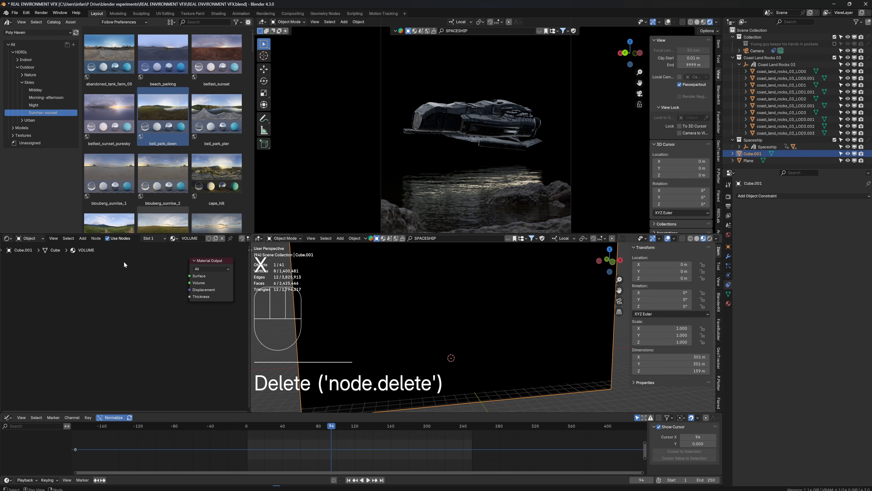
pyautogui.hotkey('shift', 'a')
pyautogui.write('PRIN')
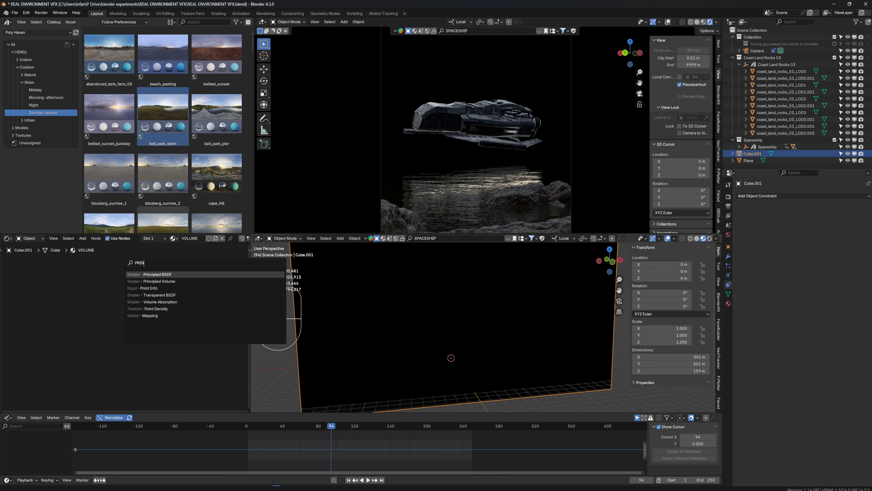
pyautogui.click(159, 281)
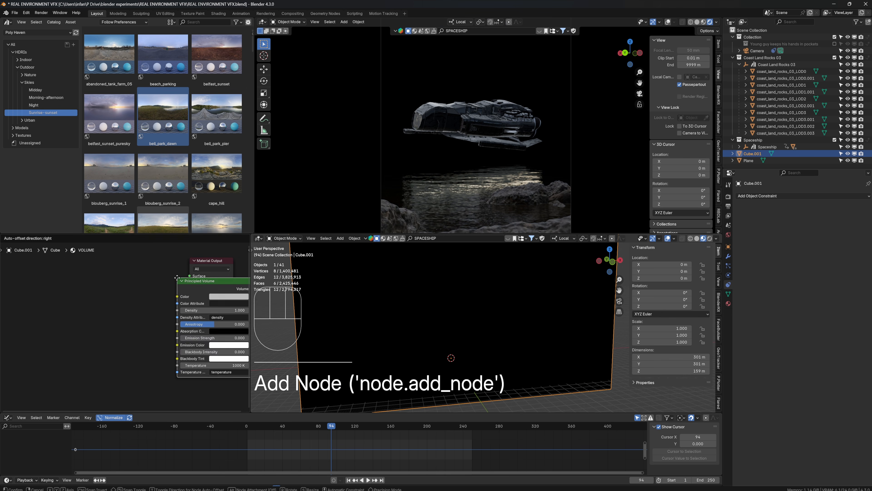
pyautogui.click(132, 274)
pyautogui.moveTo(156, 277); pyautogui.dragTo(191, 283)
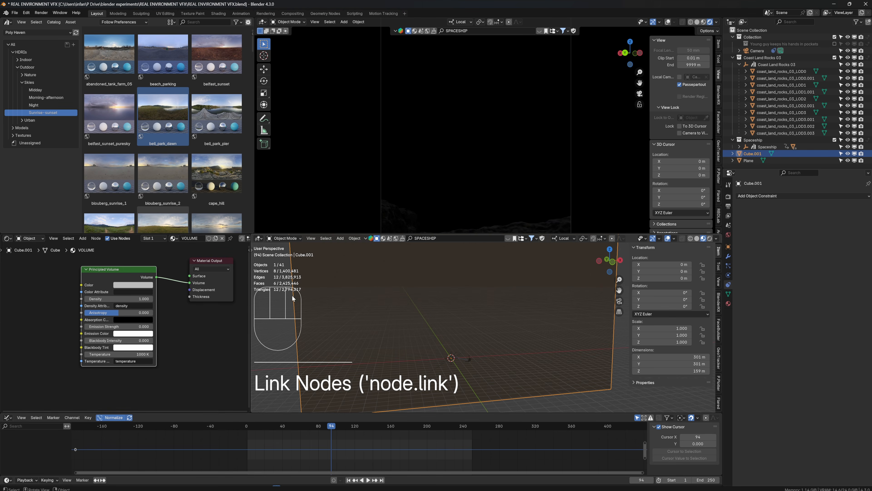
# Step: Set the Principled Volume's density to 0.010 and briefly play the animation through the fog
pyautogui.moveTo(134, 298)
pyautogui.mouseDown()
pyautogui.moveTo(124, 297)
pyautogui.moveTo(137, 298)
pyautogui.mouseUp()
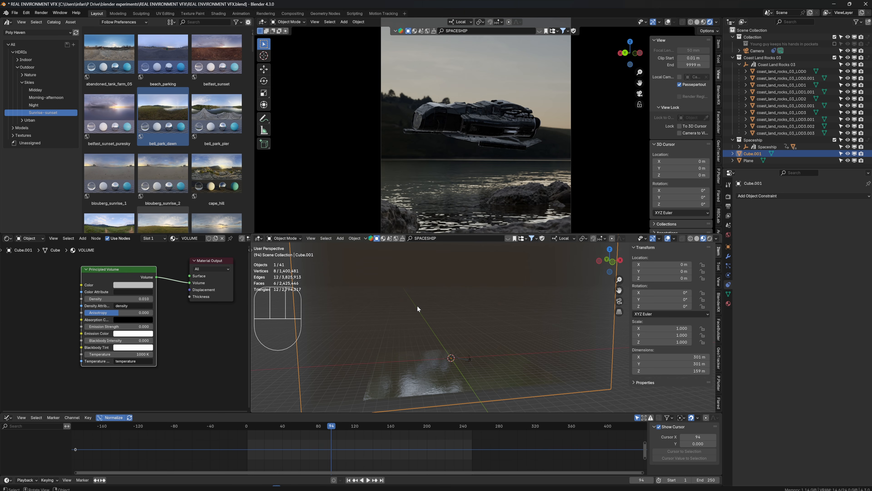
pyautogui.press('space')
pyautogui.press('space')
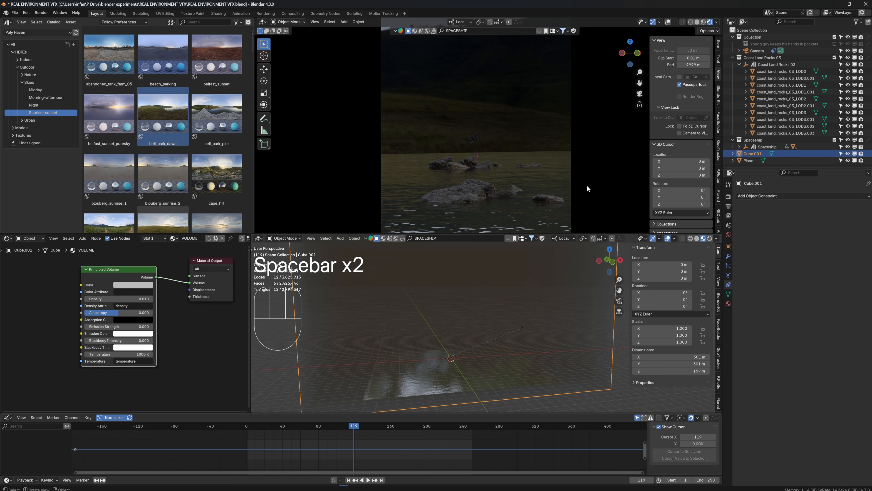
# Step: Switch the scene's render engine from EEVEE to Cycles
pyautogui.click(728, 197)
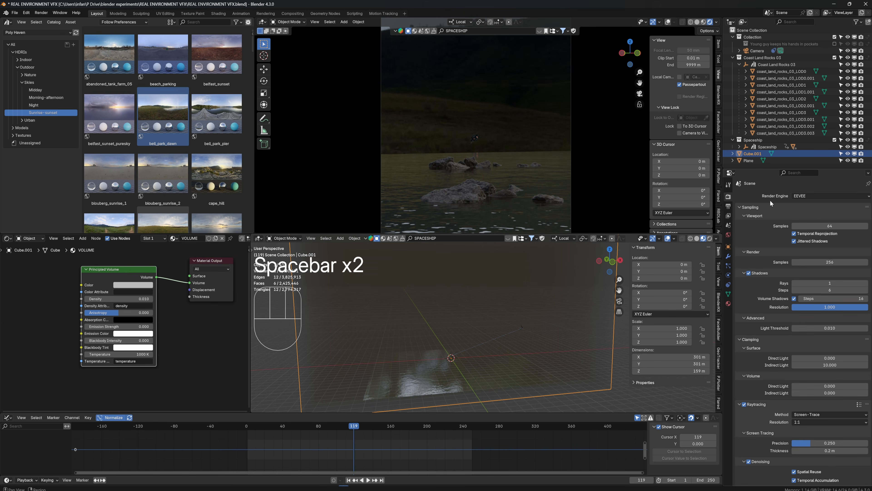
pyautogui.click(816, 198)
pyautogui.click(810, 219)
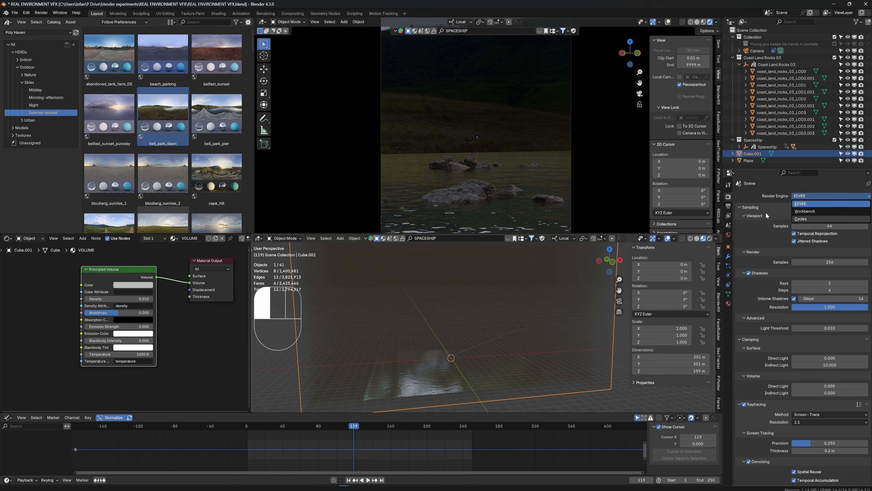
# Step: Disable Fast GI Approximation and set the maximum volume bounces to 4
pyautogui.scroll(-15, 766, 285)
pyautogui.click(749, 345)
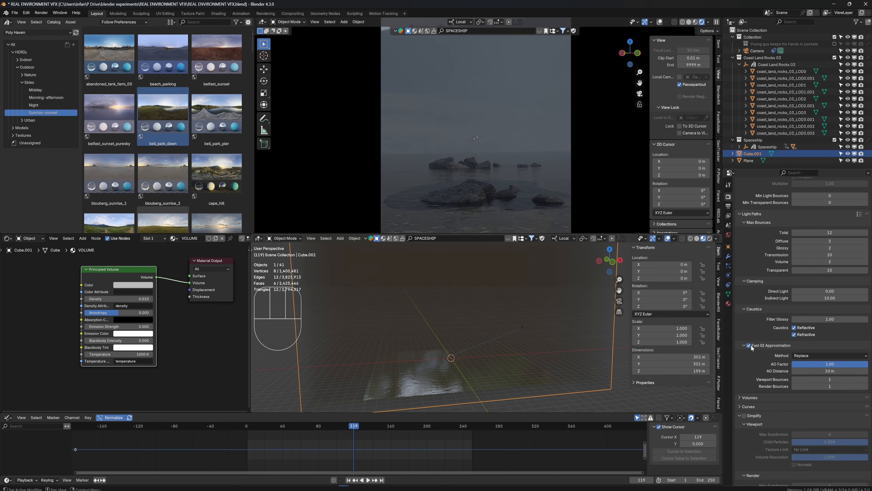
pyautogui.click(749, 347)
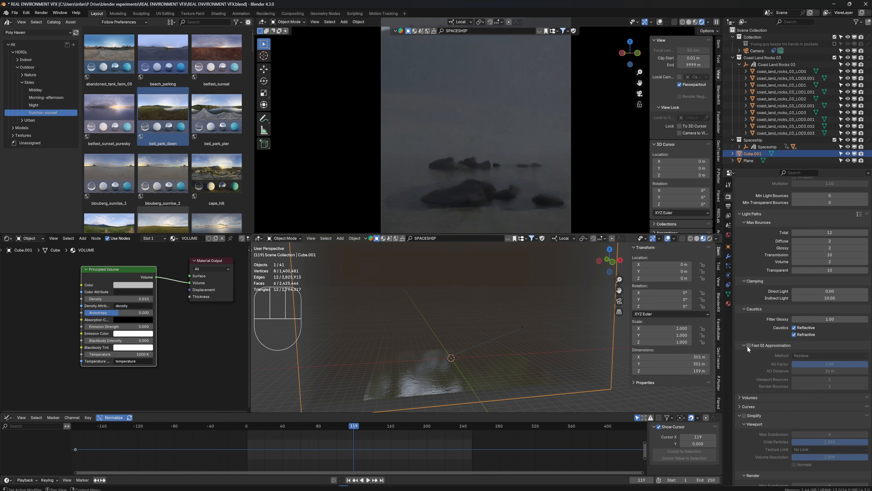
pyautogui.click(830, 262)
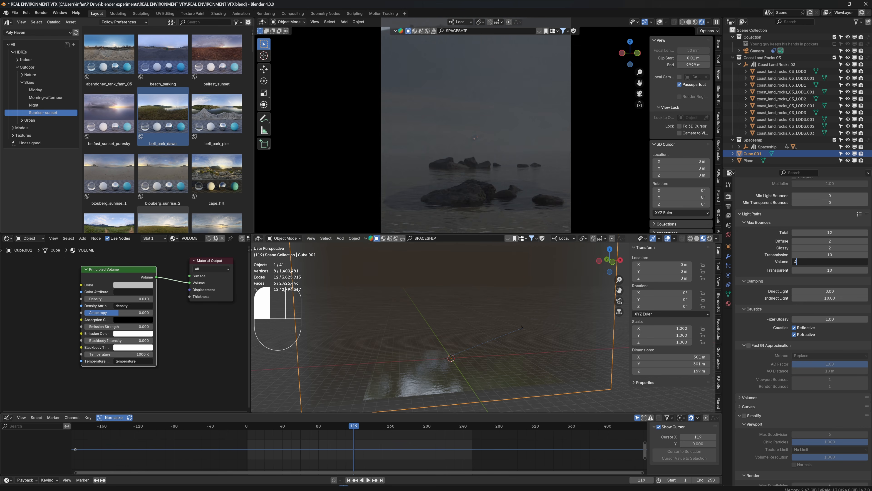
pyautogui.write('4')
pyautogui.press('Return')
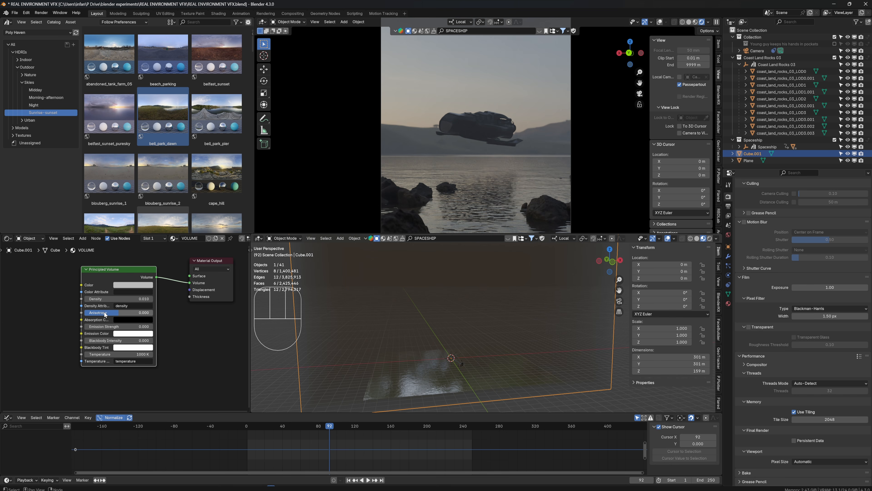
# Step: Raise the Principled Volume's anisotropy to about 0.592, check the fog at frame 96 and enter a new density
pyautogui.moveTo(104, 312); pyautogui.dragTo(106, 313)
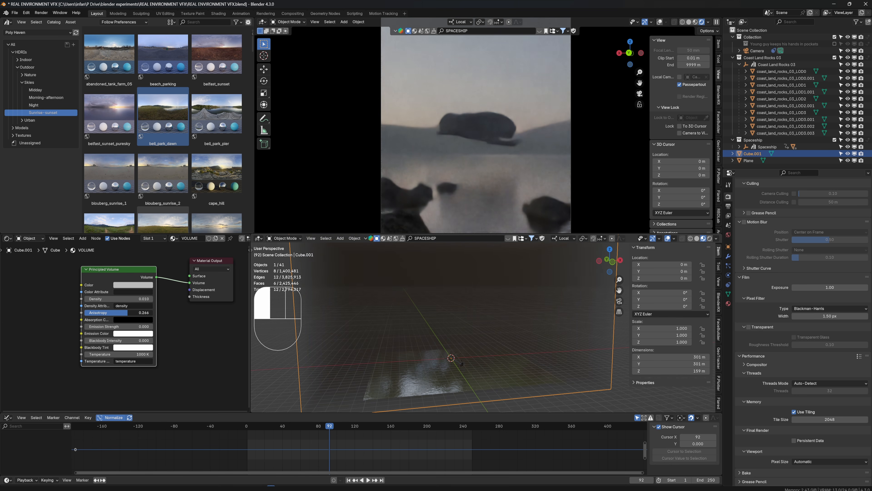
pyautogui.moveTo(117, 313); pyautogui.dragTo(122, 313)
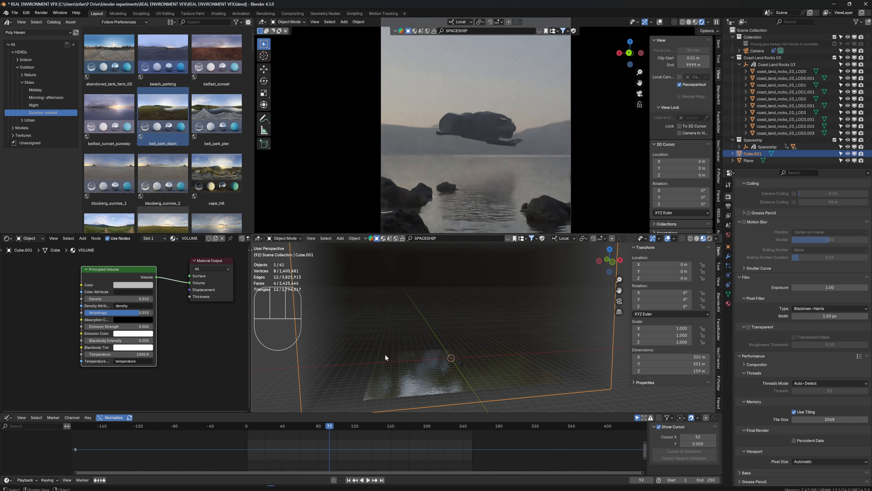
pyautogui.moveTo(346, 426)
pyautogui.mouseDown()
pyautogui.moveTo(353, 426)
pyautogui.moveTo(333, 426)
pyautogui.mouseUp()
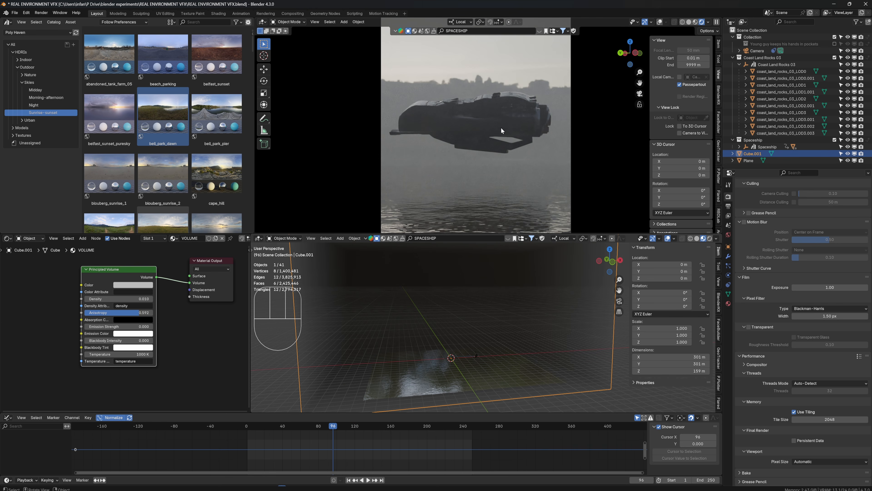
pyautogui.click(133, 299)
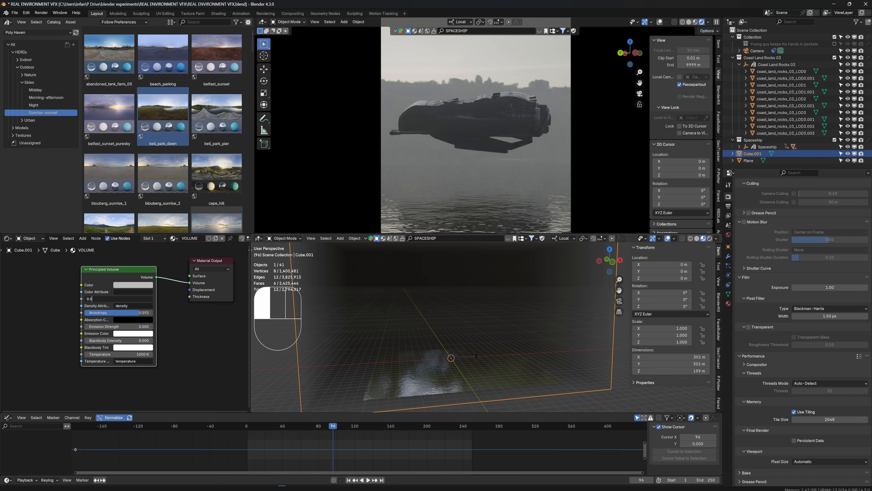
pyautogui.press('Return')
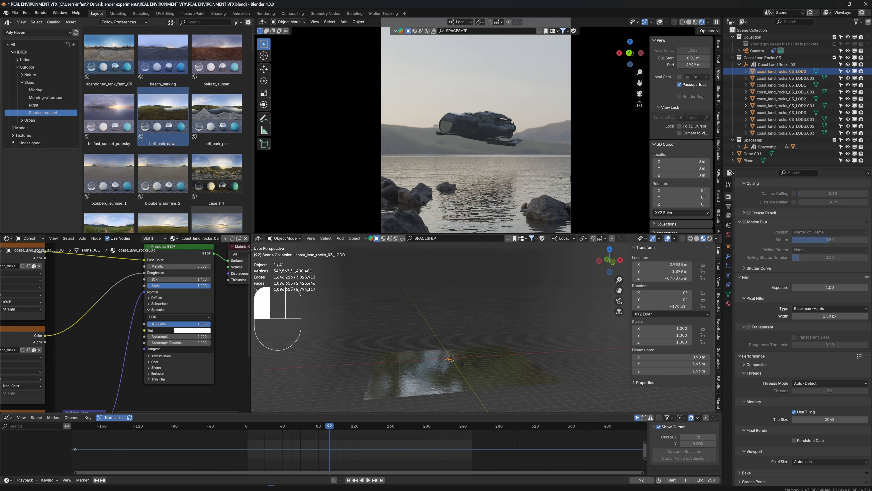
# Step: On the coast rocks material's Principled BSDF, set IOR Level and Anisotropic to 1.000 and Metallic to about 0.844
pyautogui.moveTo(179, 324); pyautogui.dragTo(195, 323)
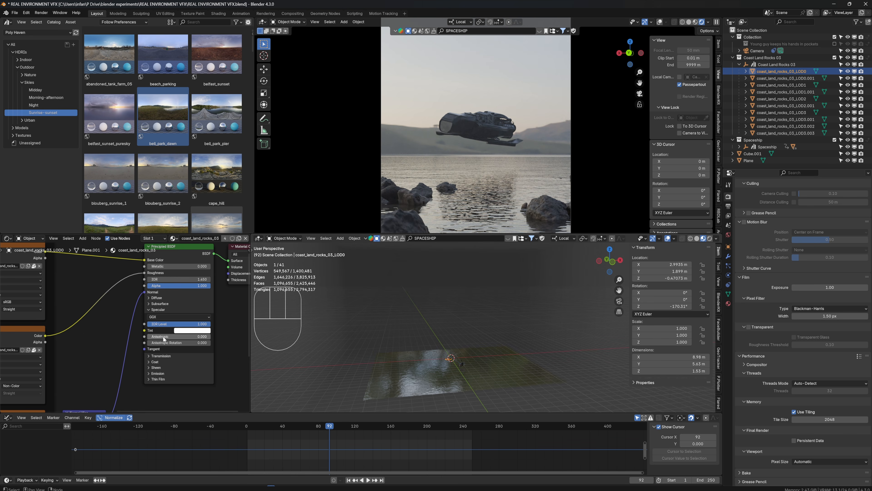
pyautogui.moveTo(198, 267); pyautogui.dragTo(202, 266)
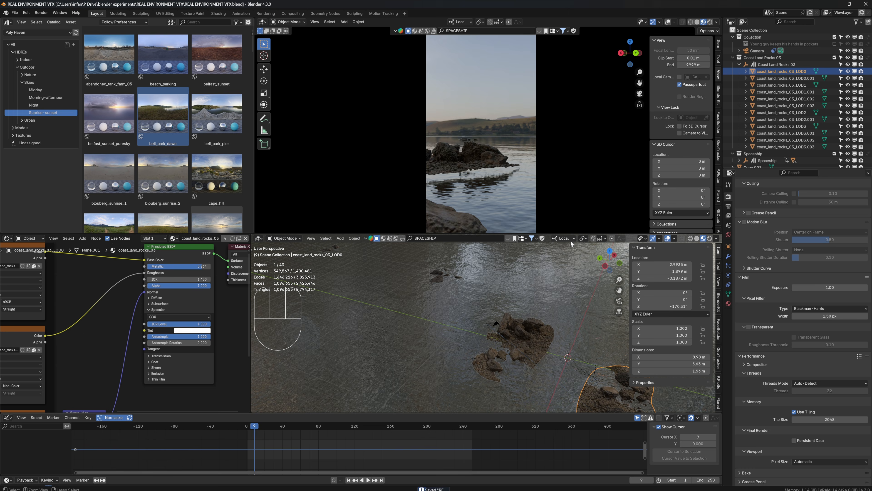
# Step: Add an Investigation shake to the camera with Camera Shakify and play the animation from frame 1
pyautogui.click(334, 426)
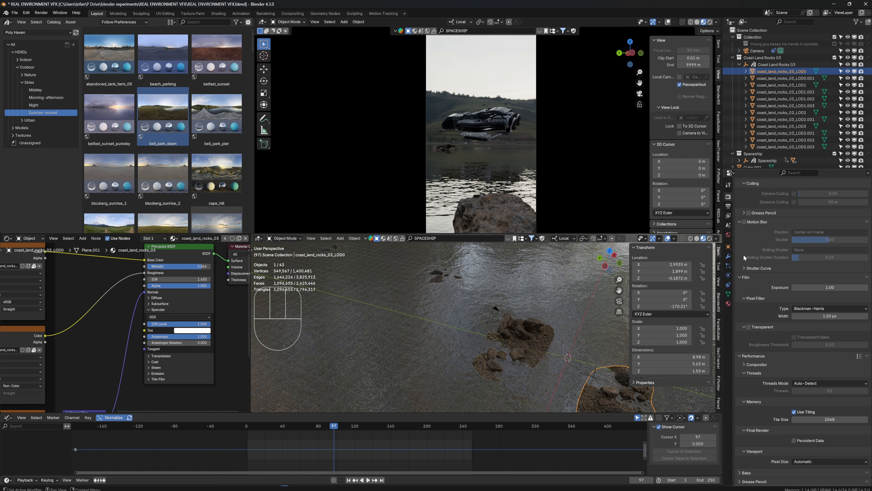
pyautogui.click(757, 51)
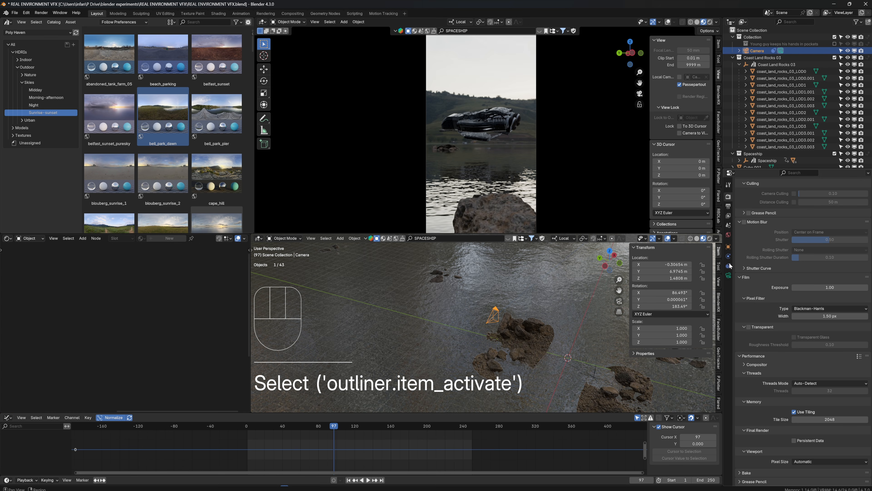
pyautogui.click(729, 275)
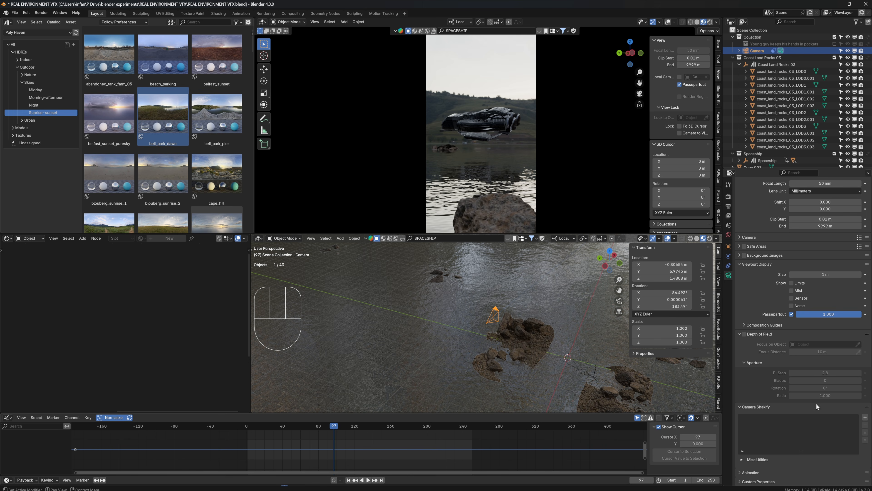
pyautogui.click(865, 418)
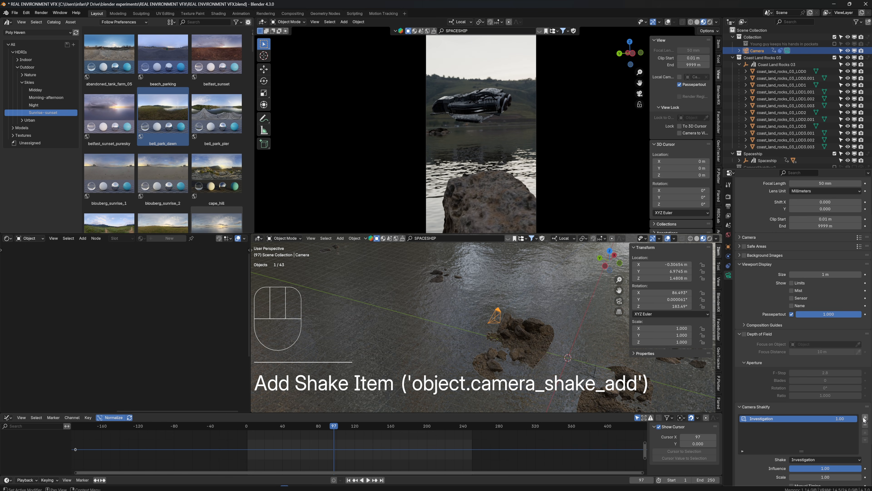
pyautogui.click(253, 428)
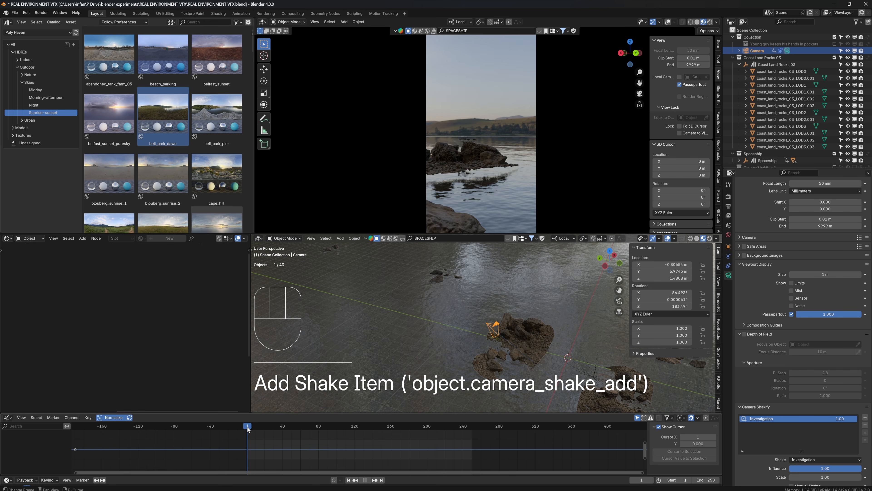
pyautogui.press('space')
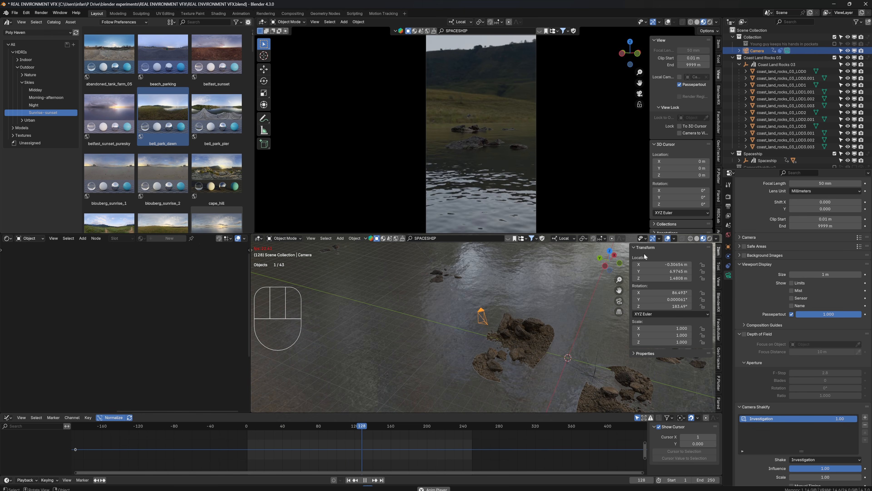
pyautogui.press('space')
# Step: Try the Closeup, Wedding, Walk to the Store and HandyCam Run shakes during playback, and return the camera to Investigation
pyautogui.scroll(-2, 816, 426)
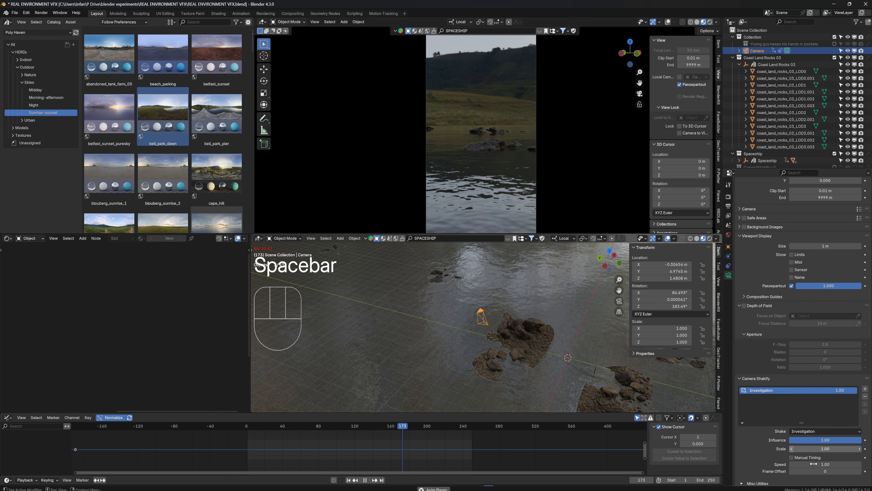
pyautogui.click(813, 432)
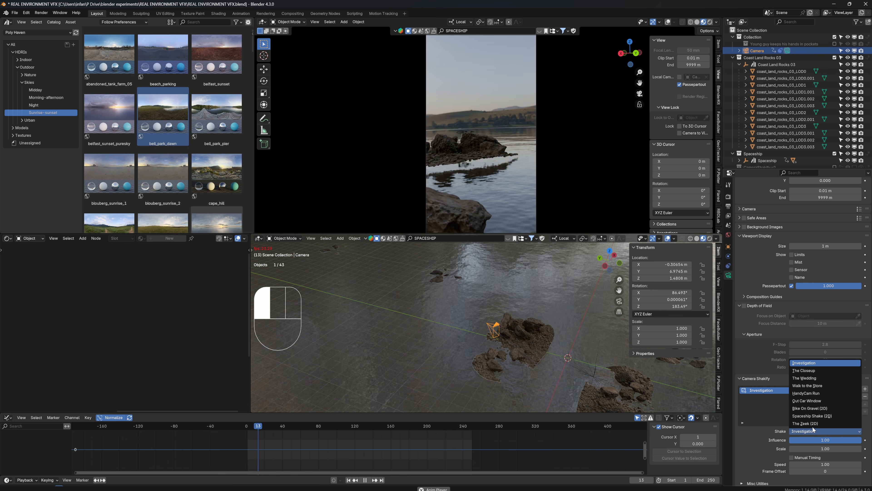
pyautogui.click(810, 371)
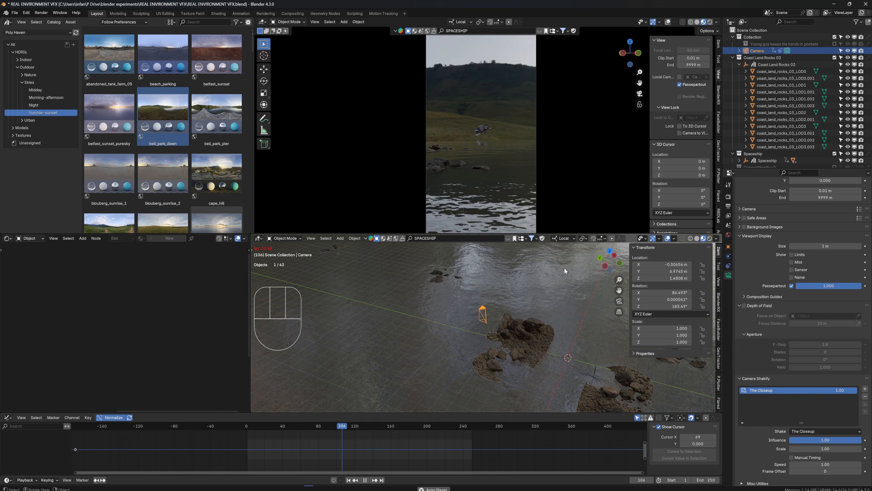
pyautogui.click(804, 432)
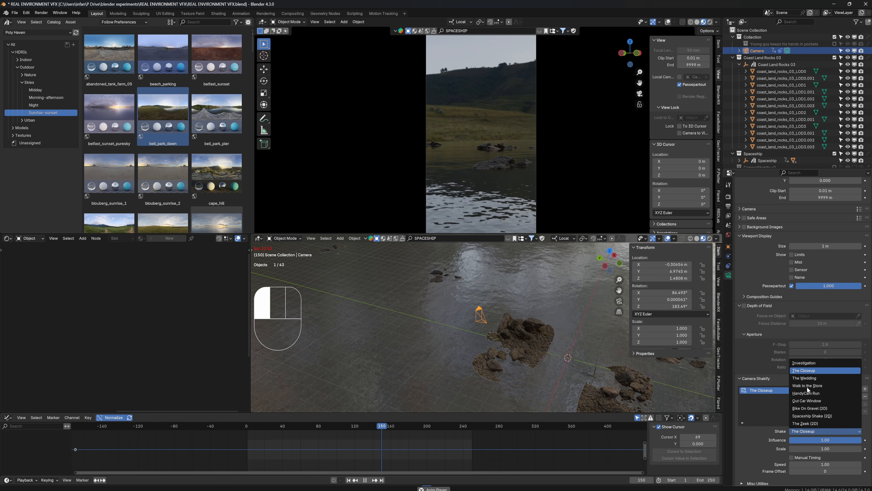
pyautogui.click(807, 377)
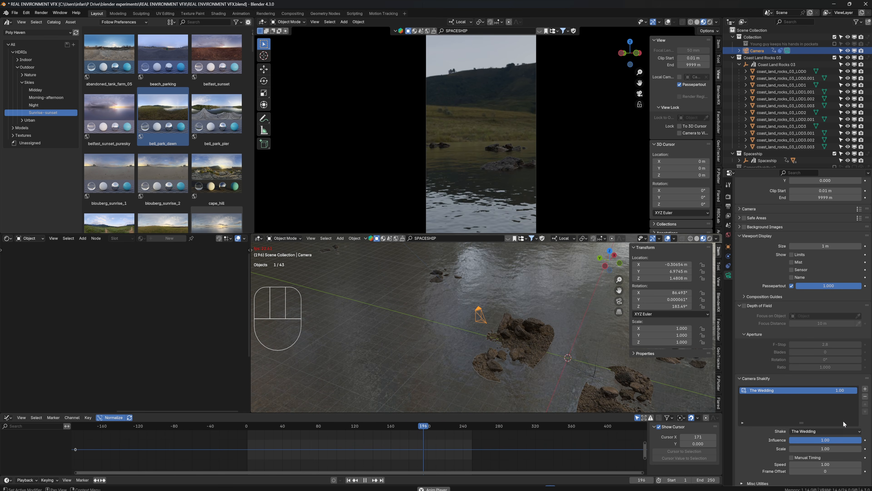
pyautogui.click(832, 431)
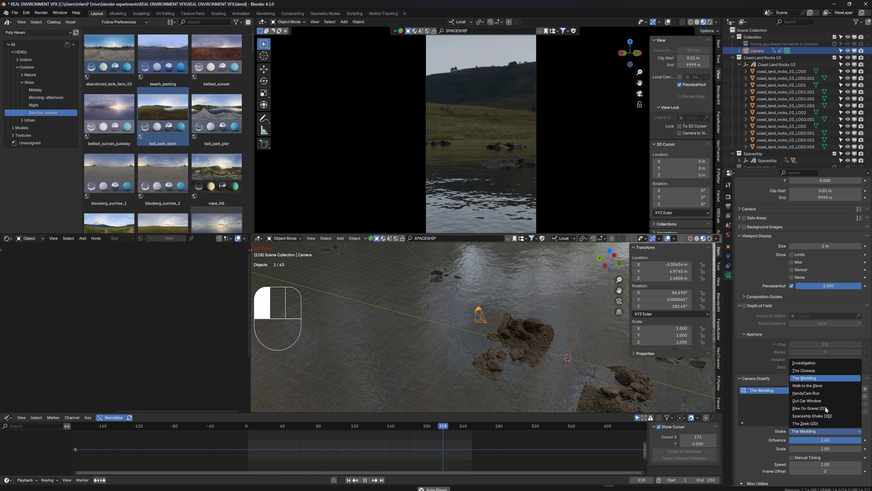
pyautogui.click(811, 386)
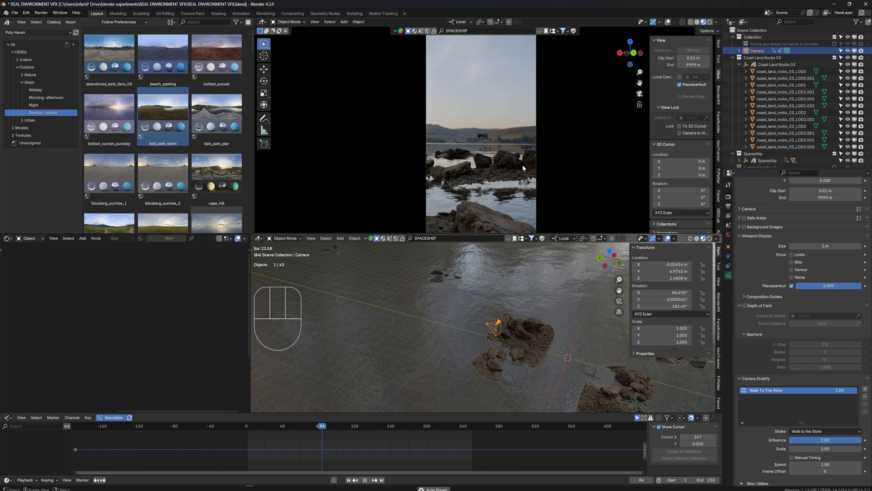
pyautogui.click(824, 431)
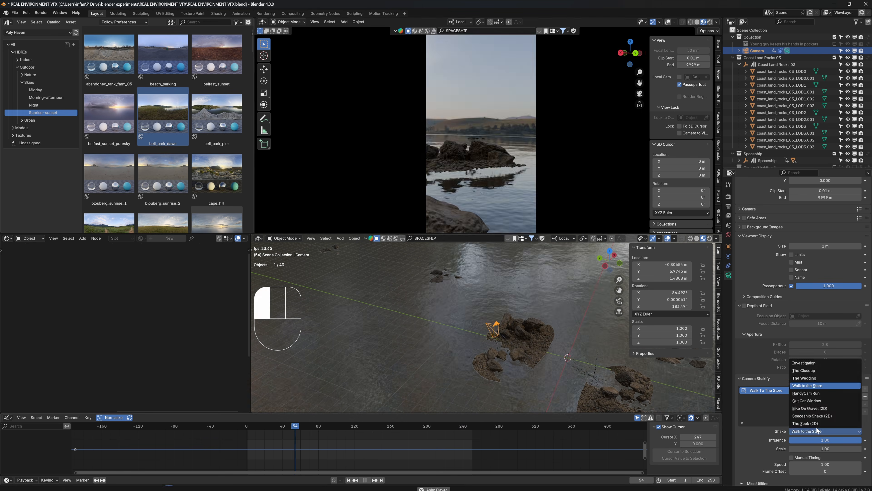
pyautogui.click(810, 393)
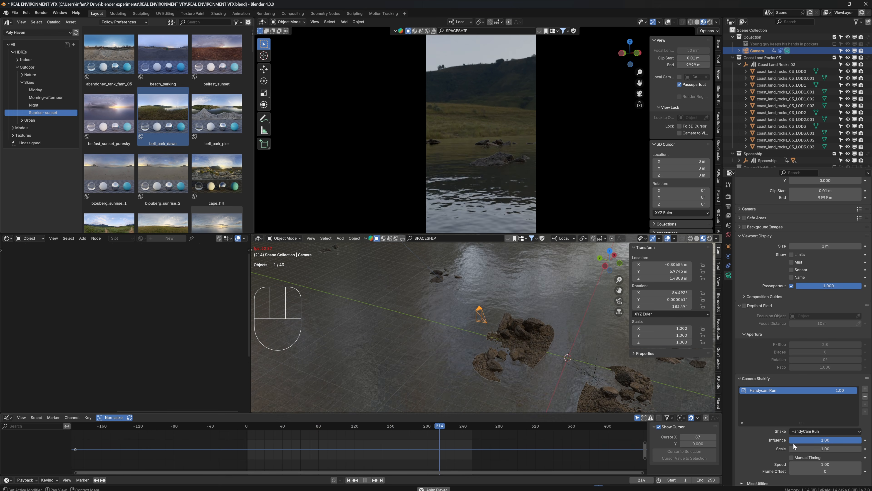
pyautogui.click(824, 432)
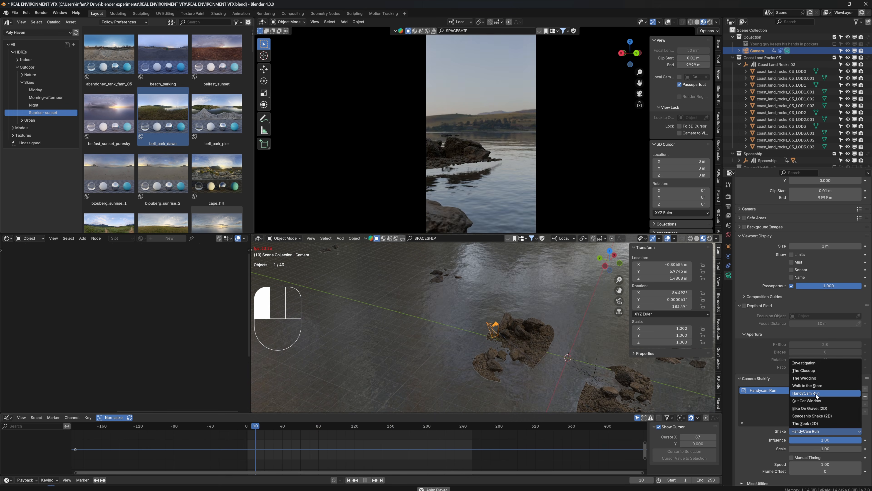
pyautogui.click(806, 365)
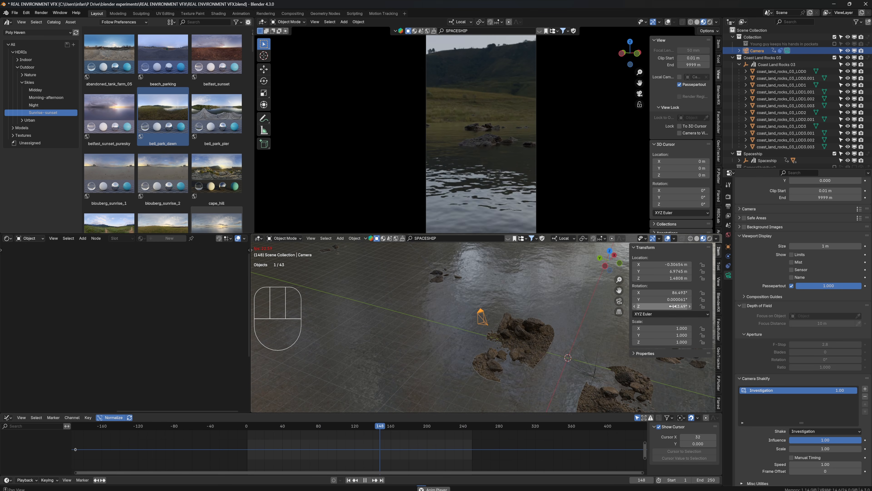
# Step: Stop playback, set the camera shake's influence to 0.58, scale to 0.52 and speed to 1.54, and go to frame 95
pyautogui.press('space')
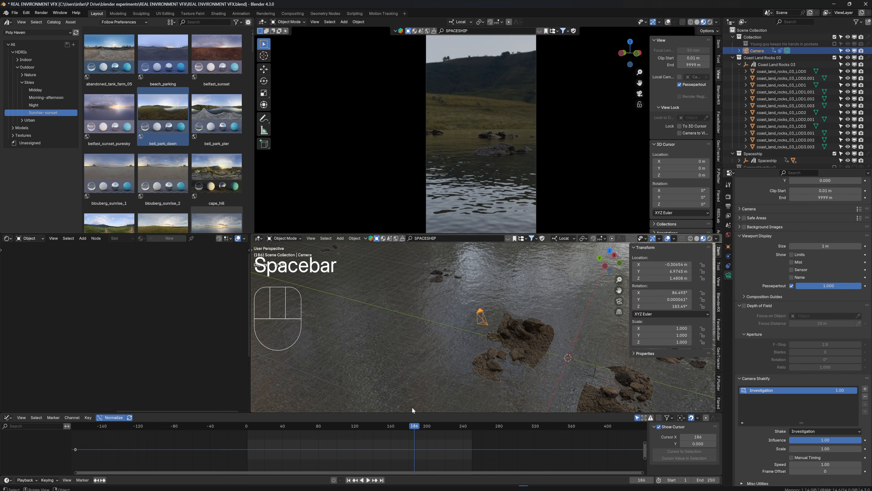
pyautogui.moveTo(302, 431); pyautogui.dragTo(332, 433)
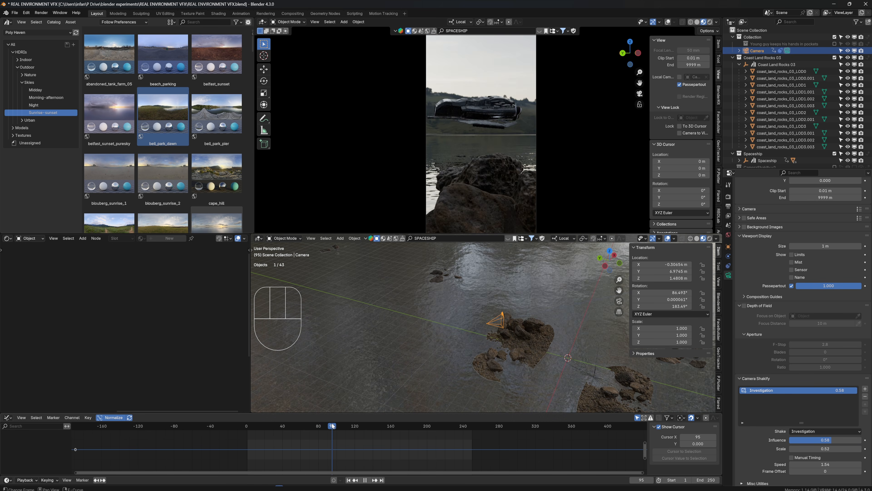
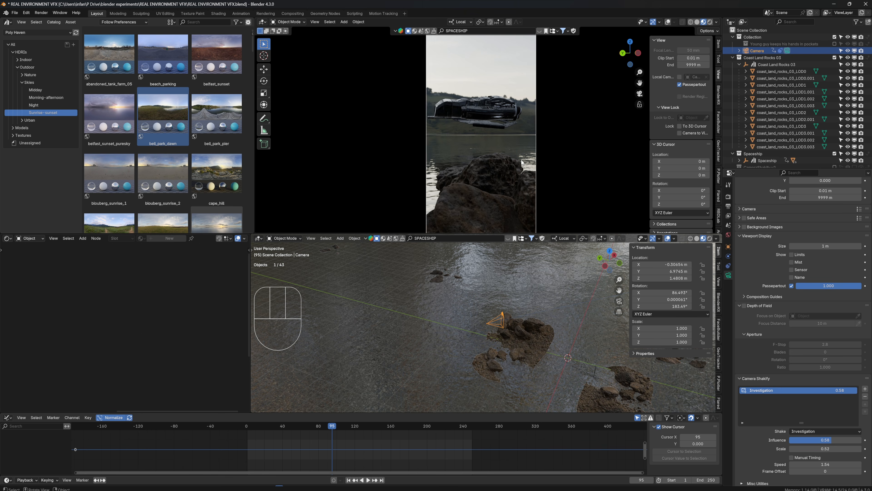
# Step: Select the Spaceship empty and frame it in the perspective viewport to inspect its underside and the water below
pyautogui.click(760, 85)
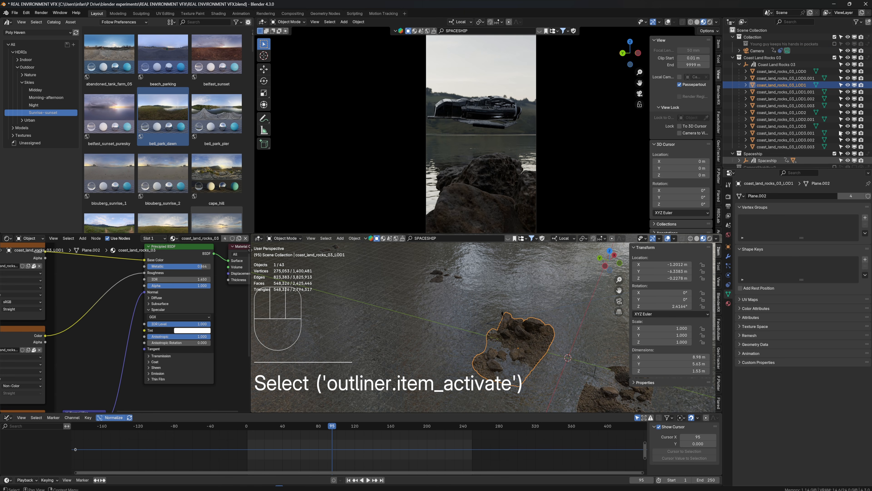
pyautogui.scroll(-2, 787, 120)
pyautogui.click(767, 141)
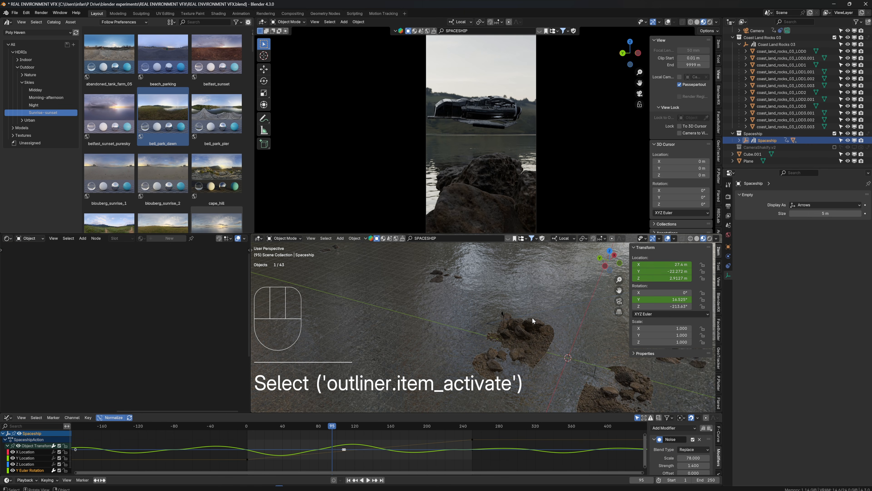
pyautogui.press('KP_Decimal')
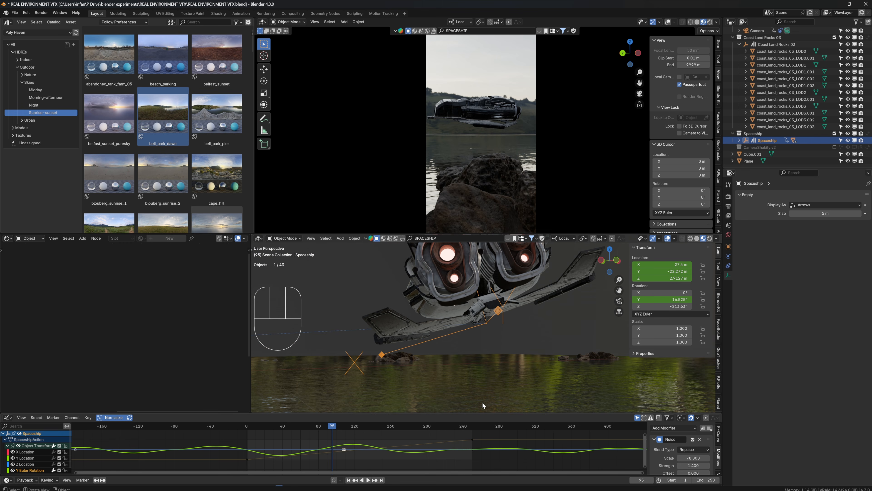
pyautogui.scroll(-4, 509, 349)
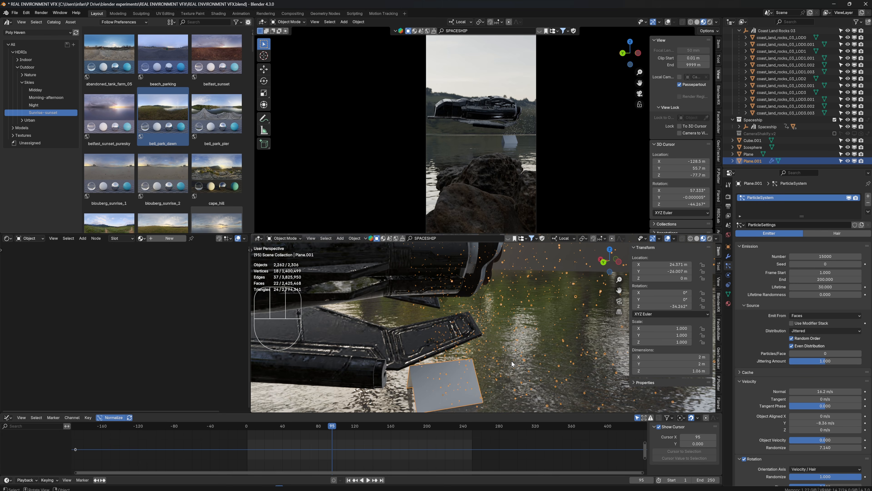
# Step: Play and scrub the Plane.001 particle animation, examine the spray from several angles, and return to frame 95
pyautogui.press('space')
pyautogui.moveTo(484, 357); pyautogui.dragTo(513, 355, button='middle')
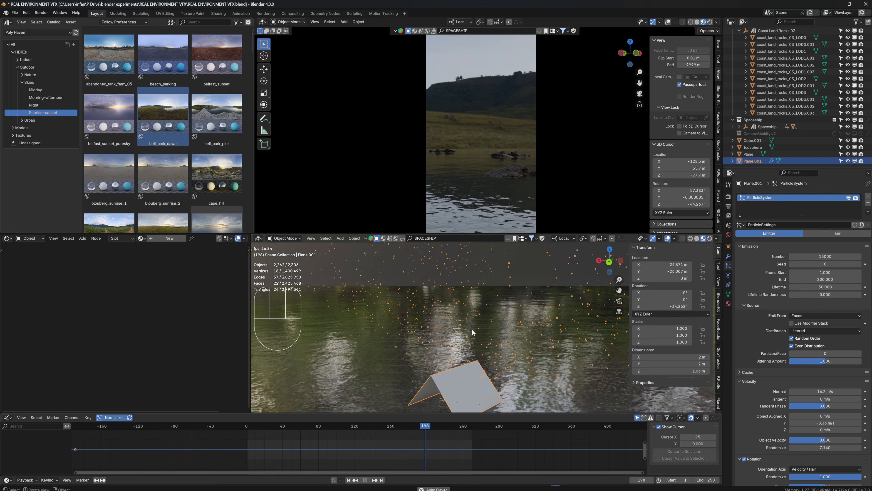
pyautogui.moveTo(534, 319); pyautogui.dragTo(508, 349, button='middle')
pyautogui.press('space')
pyautogui.moveTo(430, 428); pyautogui.dragTo(370, 435)
pyautogui.press('space')
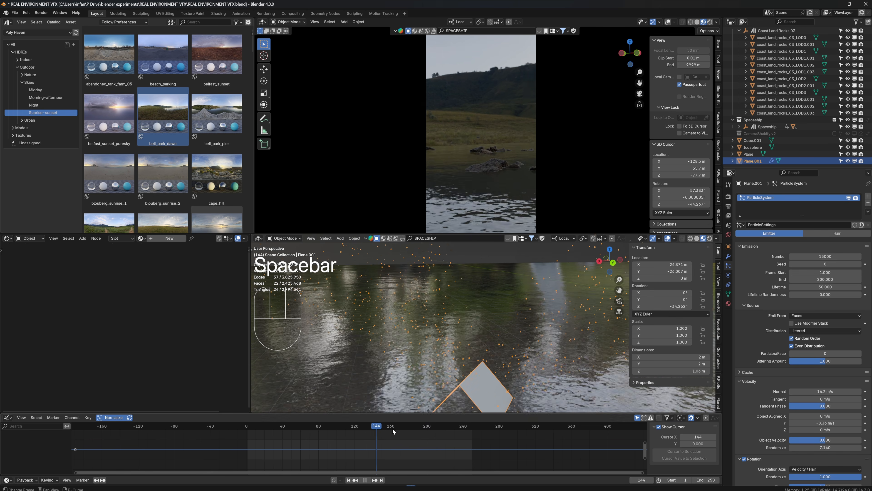
pyautogui.press('space')
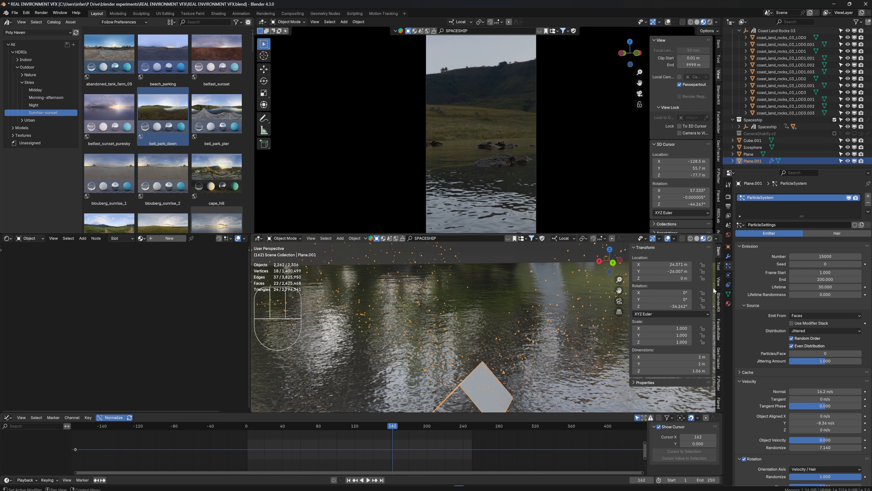
pyautogui.moveTo(538, 360); pyautogui.dragTo(398, 426, button='middle')
pyautogui.moveTo(398, 426); pyautogui.dragTo(332, 435)
pyautogui.moveTo(482, 360); pyautogui.dragTo(452, 295, button='middle')
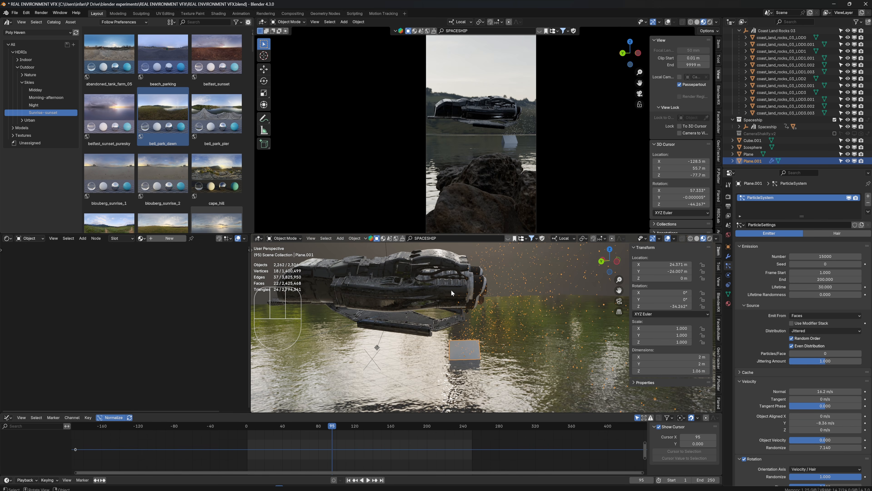
# Step: Parent the Plane.001 particle emitter to the Spaceship empty with Object (Keep Transform)
pyautogui.keyDown('shift'); pyautogui.click(380, 337); pyautogui.keyUp('shift')
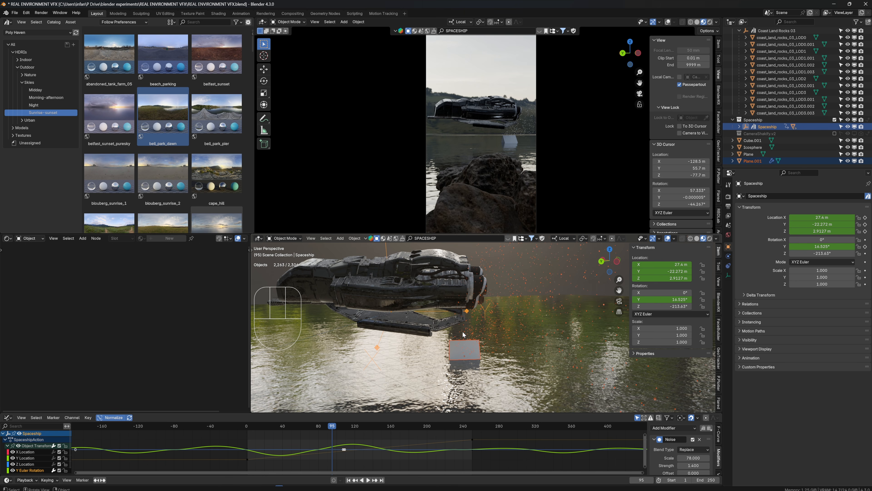
pyautogui.hotkey('ctrl', 'p')
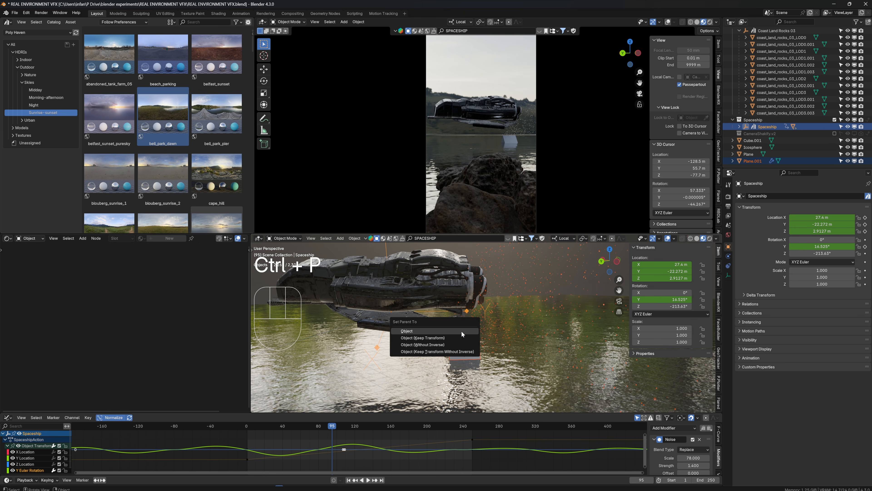
pyautogui.click(420, 338)
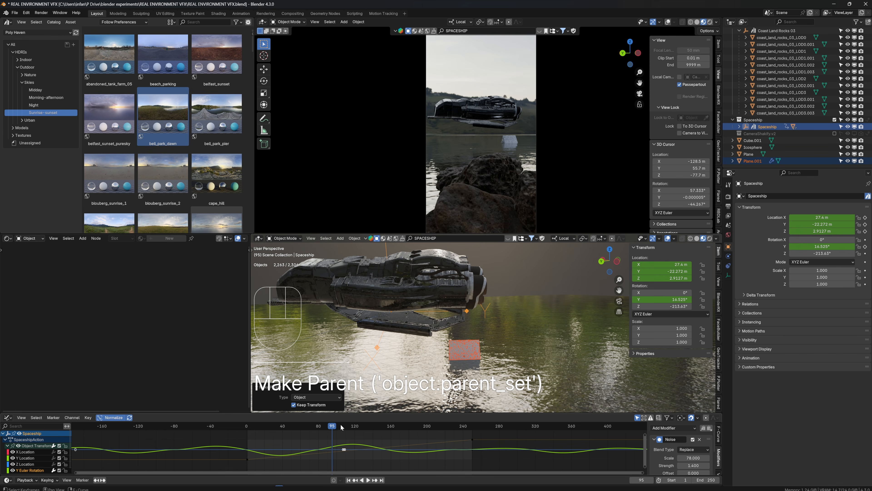
# Step: Play briefly and step between frames 95 and 97 to examine how the emitter follows the spaceship, ending on frame 95
pyautogui.press('space')
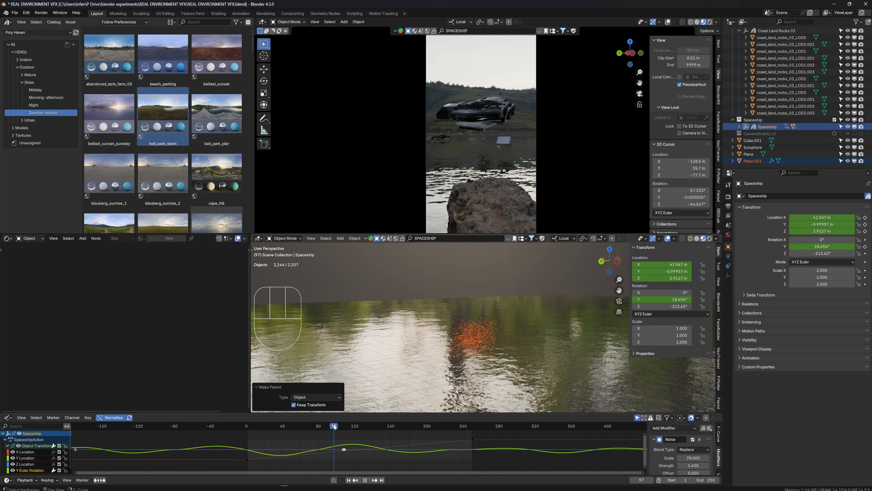
pyautogui.press('Escape')
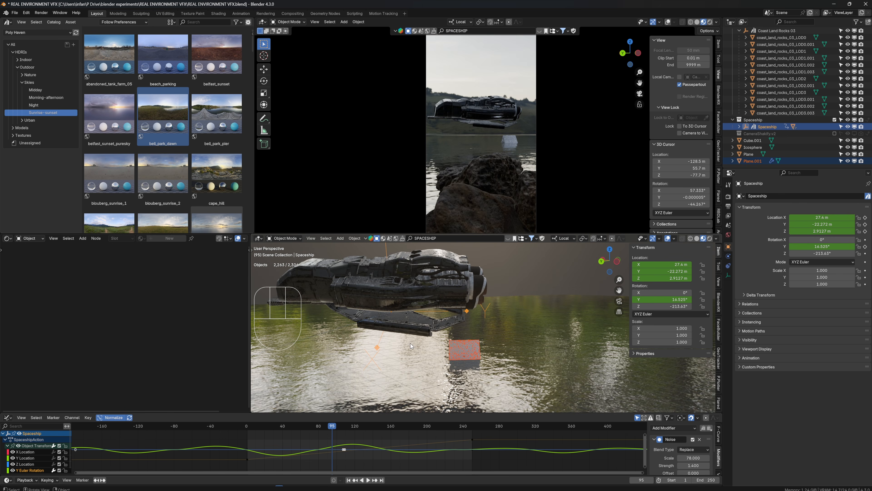
pyautogui.press('Right')
pyautogui.press('Left')
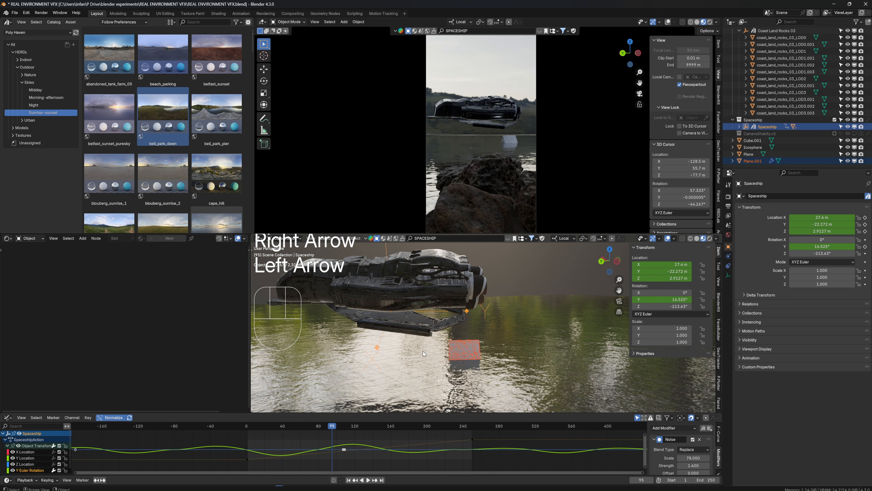
pyautogui.press('Right')
pyautogui.press('Right')
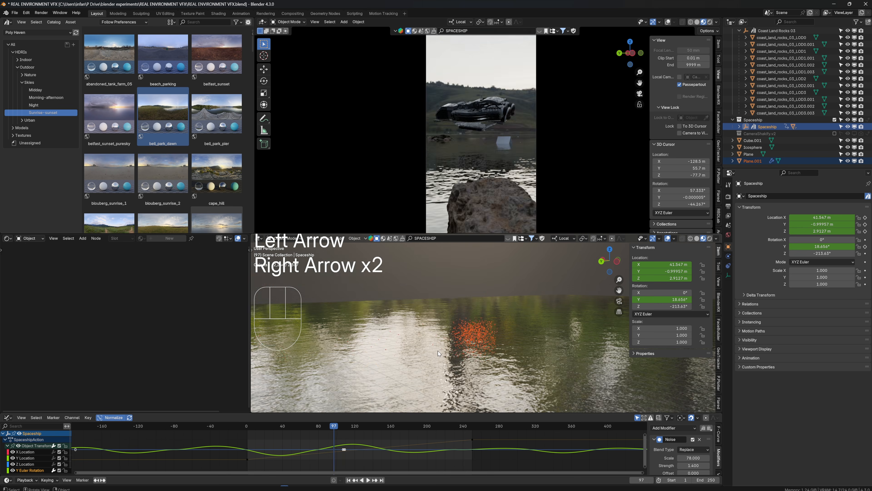
pyautogui.press('Left')
pyautogui.press('Left')
# Step: Select Plane.001 and bake its particle system's cache
pyautogui.click(466, 350)
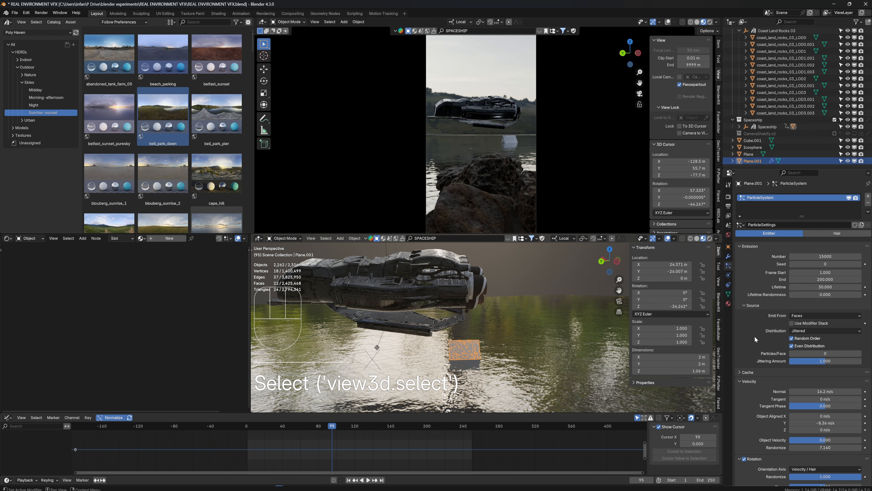
pyautogui.click(741, 371)
pyautogui.click(770, 439)
# Step: Play and scrub the animation around frames 94 to 106, and inspect the baked spray up close in the camera view at frame 96
pyautogui.press('space')
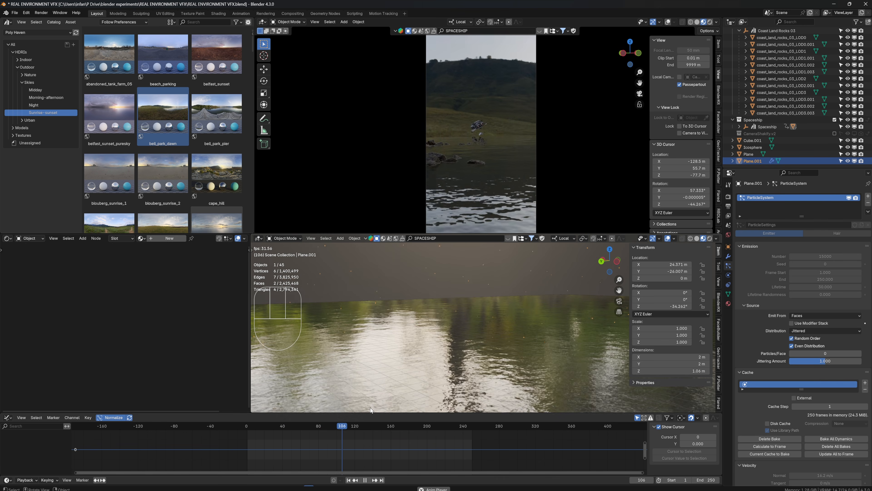
pyautogui.press('space')
pyautogui.moveTo(330, 426)
pyautogui.mouseDown()
pyautogui.moveTo(292, 428)
pyautogui.moveTo(331, 430)
pyautogui.mouseUp()
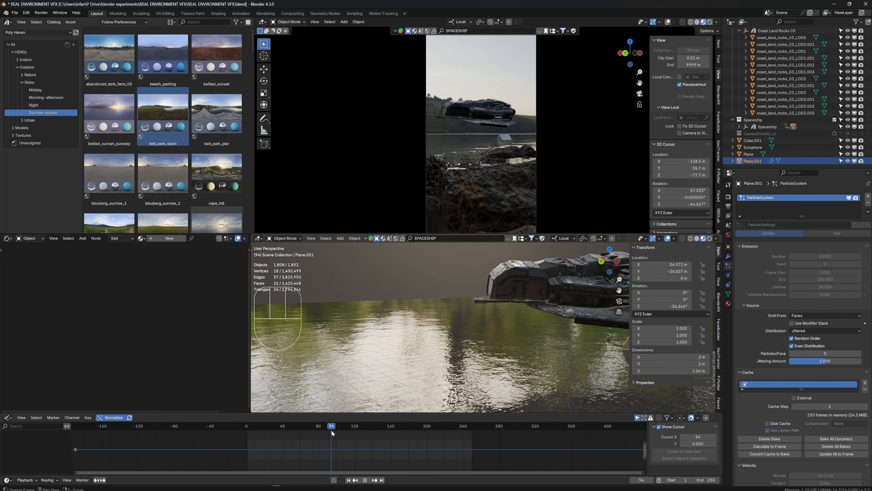
pyautogui.press('space')
pyautogui.click(445, 171)
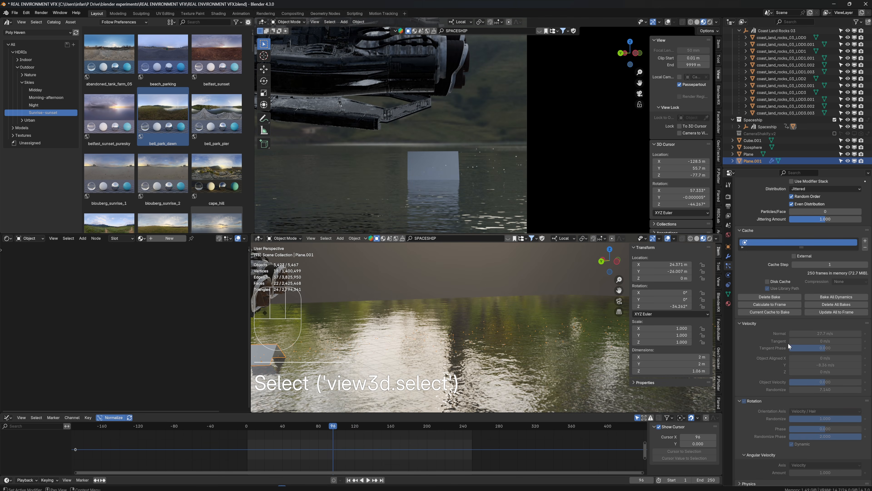
# Step: Turn off Show Emitter for Plane.001's particle system in both the viewport display and the render settings
pyautogui.scroll(-9, 761, 361)
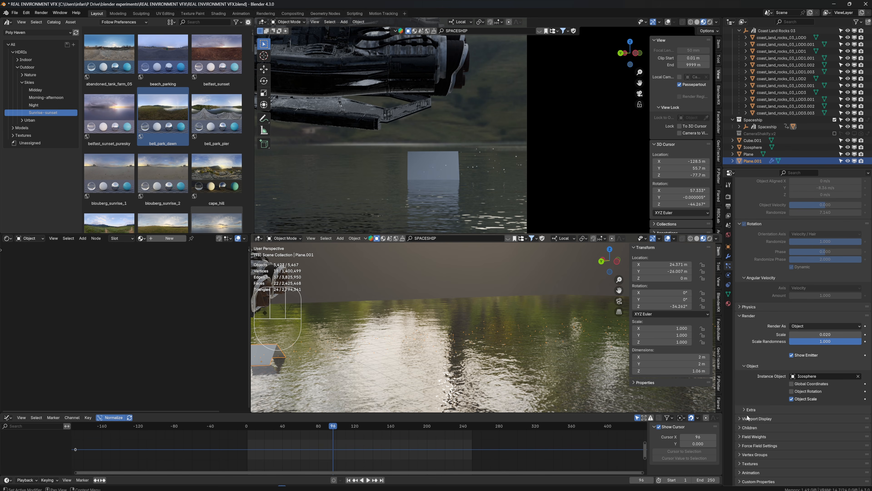
pyautogui.click(739, 418)
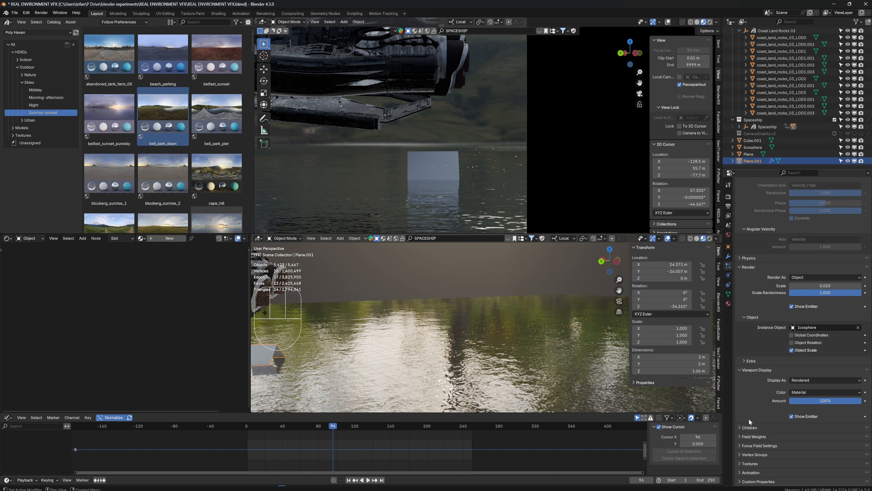
pyautogui.click(792, 416)
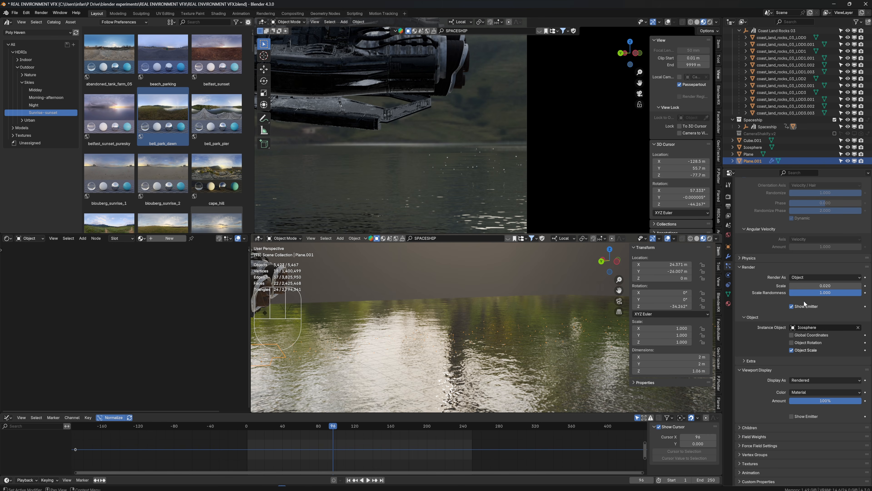
pyautogui.click(792, 306)
# Step: Play the animation again from frame 48 to check the spray under the spaceship with the emitter hidden, stopping at frame 93
pyautogui.press('space')
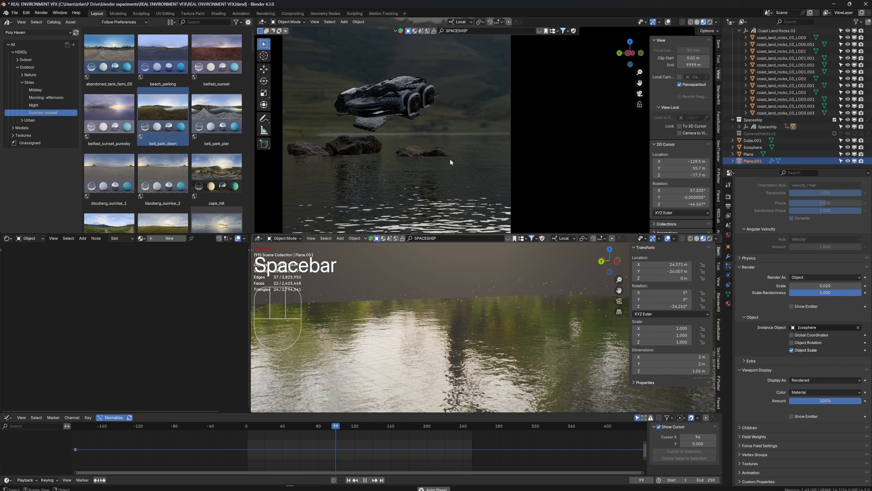
pyautogui.press('space')
pyautogui.moveTo(304, 425); pyautogui.dragTo(288, 425)
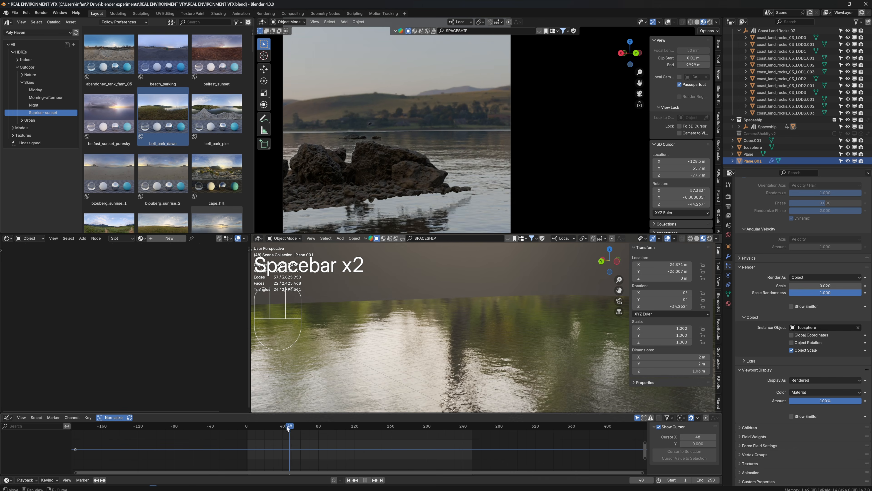
pyautogui.press('space')
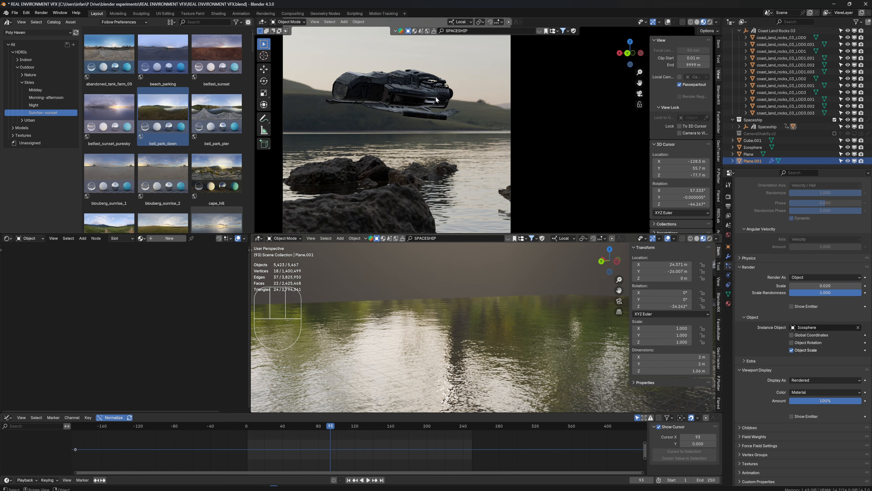
pyautogui.scroll(-3, 443, 124)
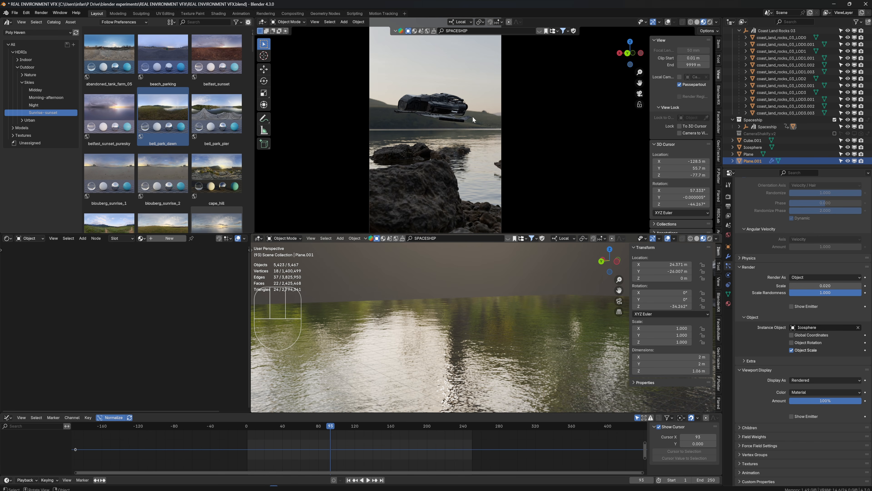
# Step: Move the coast_land_rocks_03_LOD1 rock horizontally to about X -1.76 m, Y -6.51 m, clearing the water in the camera view
pyautogui.click(427, 183)
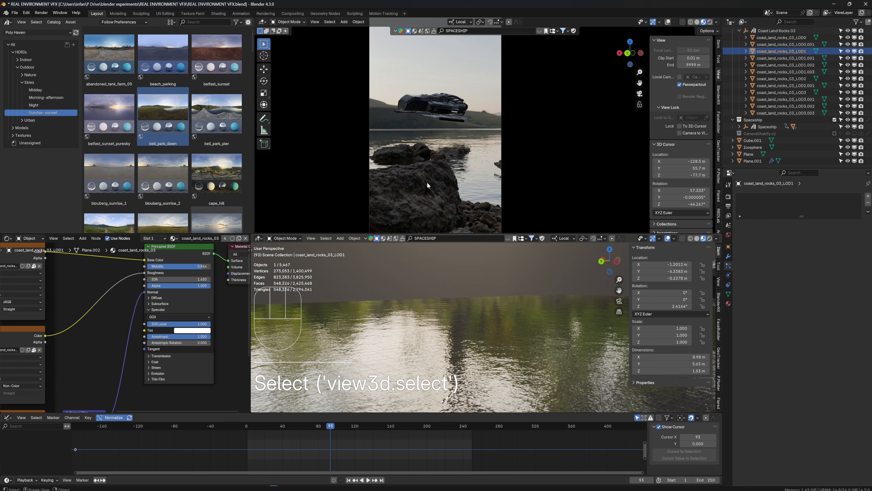
pyautogui.press('KP_Decimal')
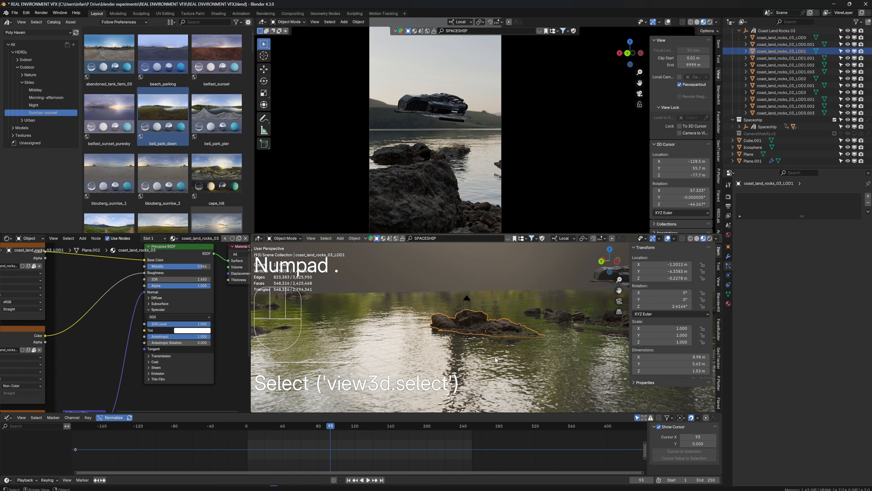
pyautogui.moveTo(541, 338); pyautogui.dragTo(543, 338, button='middle')
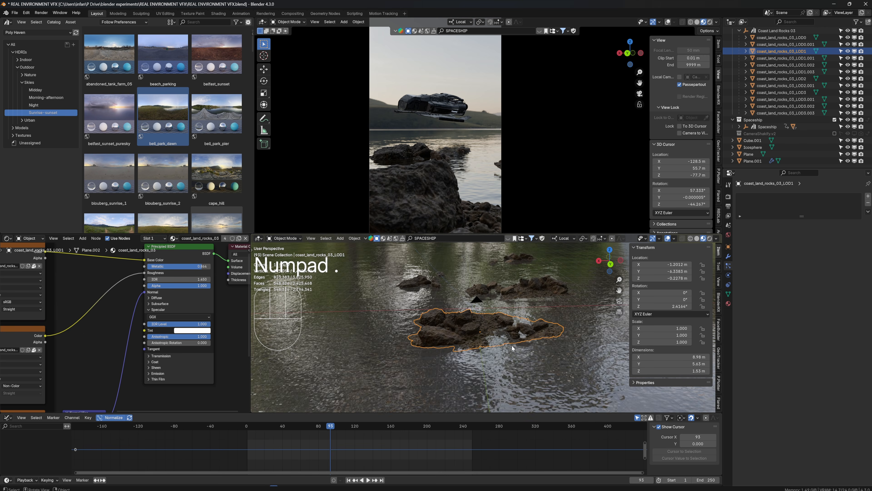
pyautogui.scroll(1, 512, 345)
pyautogui.press('g')
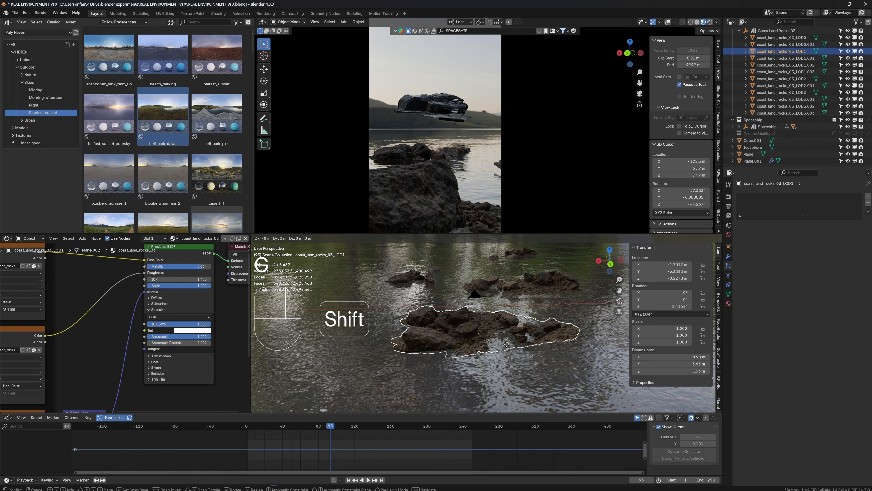
pyautogui.hotkey('shift', 'z')
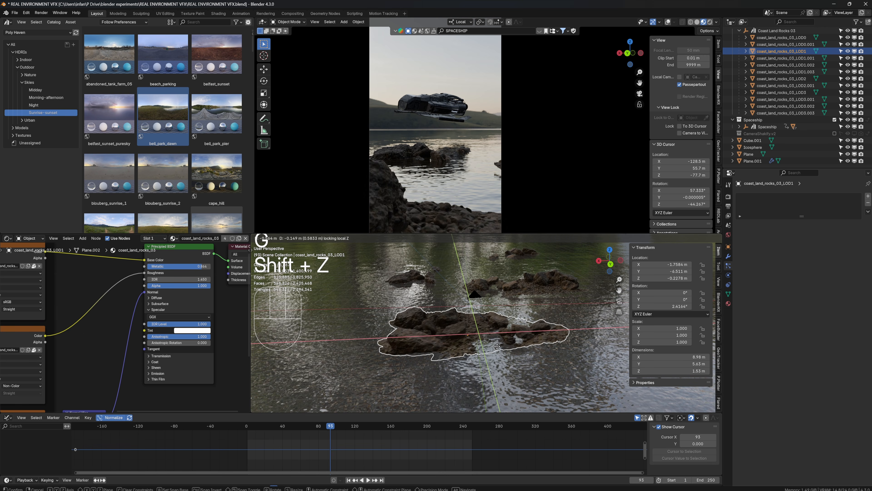
pyautogui.click(498, 346)
# Step: Move the coast_land_rocks_03_LOD2 rocks horizontally farther out to about X -11.62 m, Y 24.36 m, and save the file
pyautogui.click(526, 286)
pyautogui.press('g')
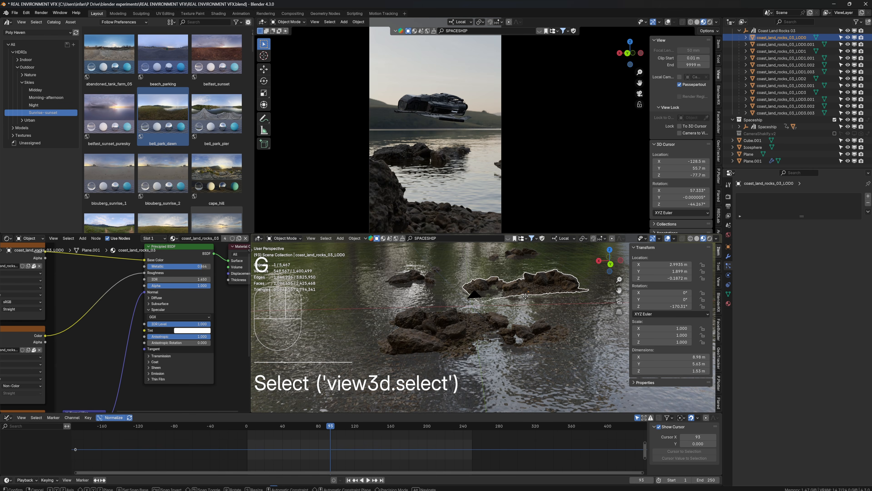
pyautogui.hotkey('shift', 'z')
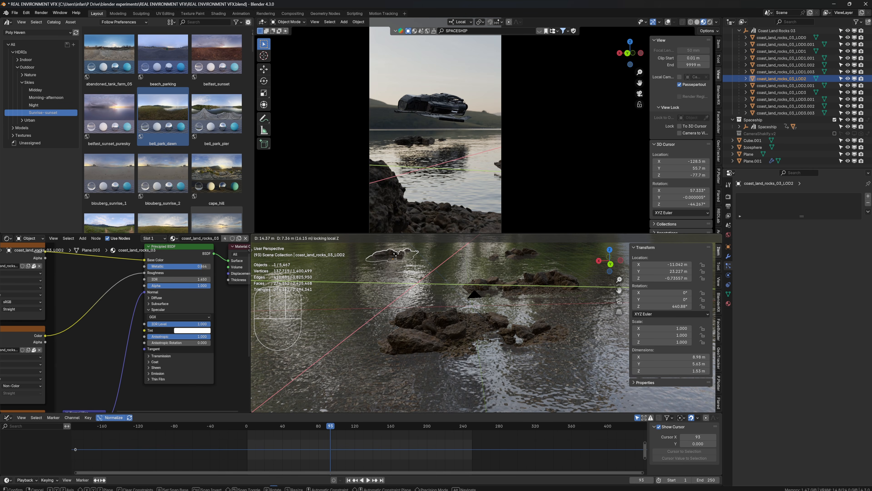
pyautogui.click(393, 253)
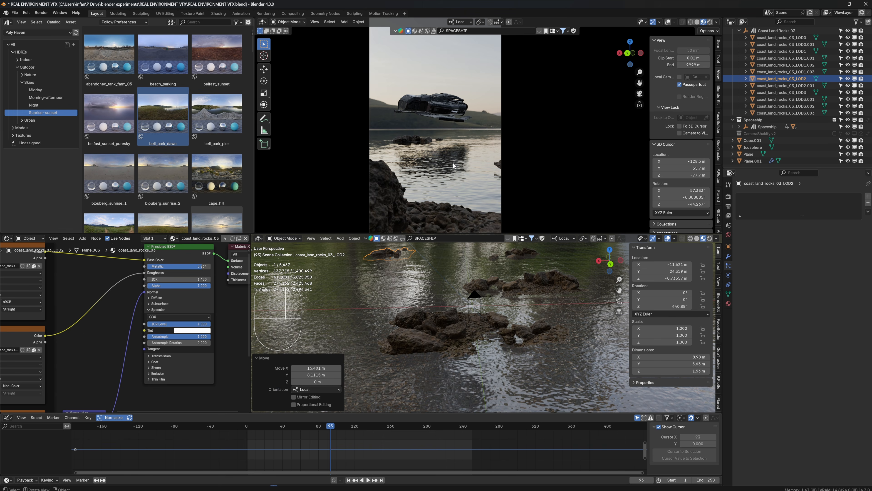
pyautogui.hotkey('ctrl', 's')
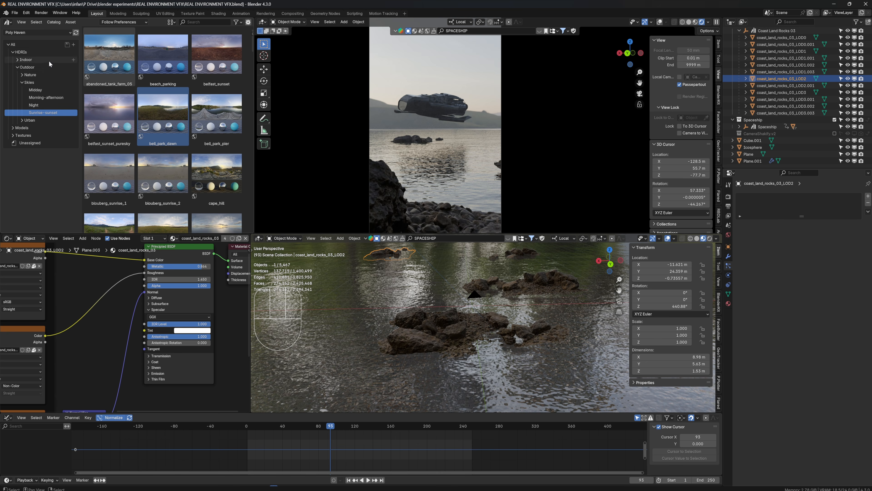
# Step: Append the Cinematic Composition node group from cinematic composition.blend in the blender experiments folder
pyautogui.click(14, 13)
pyautogui.click(32, 95)
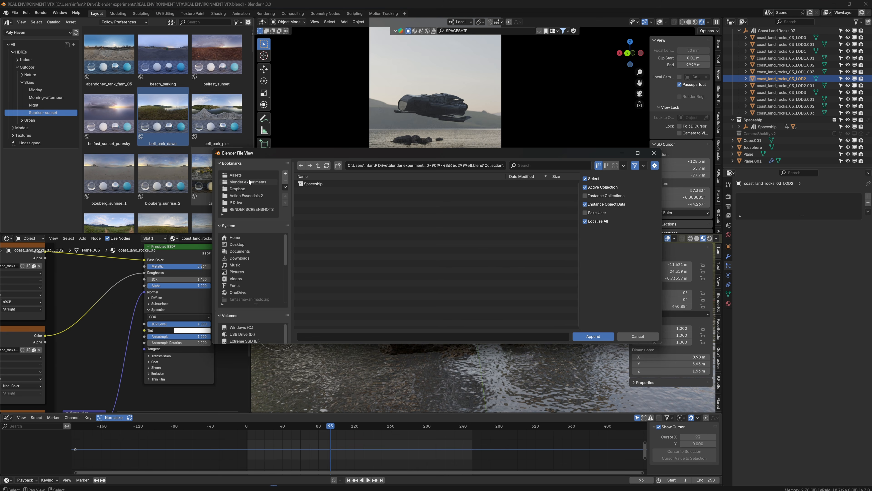
pyautogui.click(241, 182)
pyautogui.scroll(-3, 345, 271)
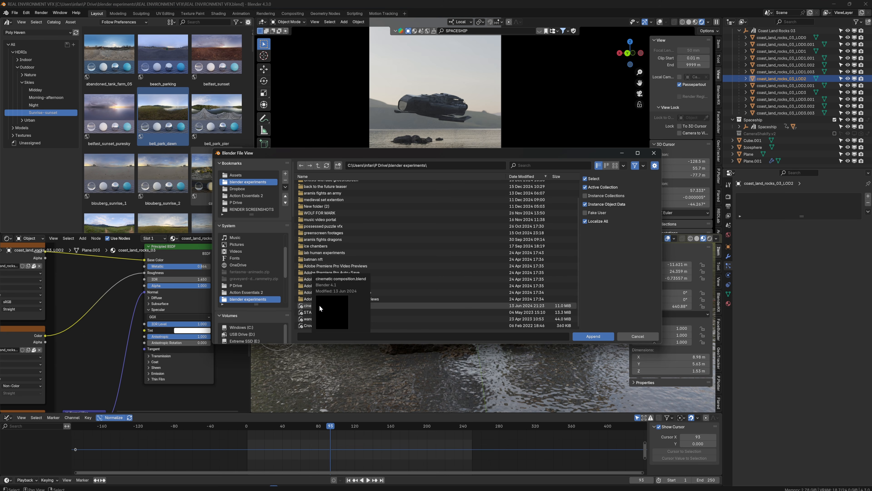
pyautogui.click(308, 305)
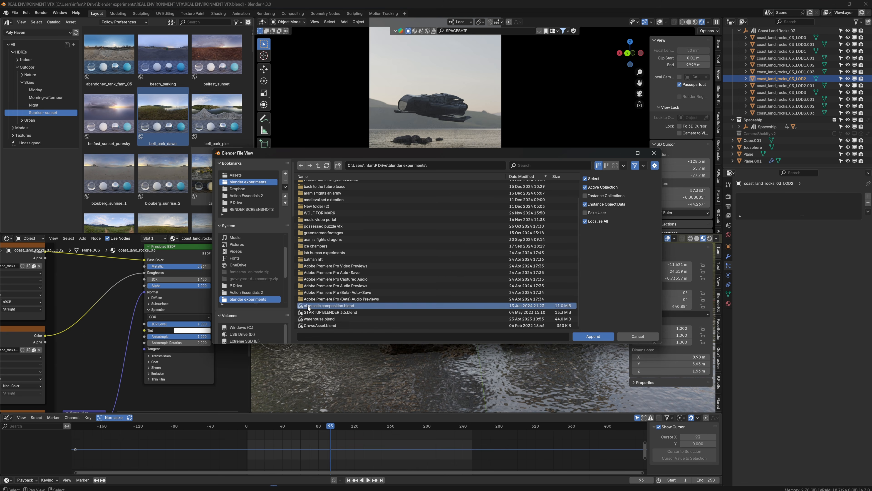
pyautogui.doubleClick(351, 305)
pyautogui.doubleClick(303, 220)
pyautogui.click(311, 183)
pyautogui.click(593, 336)
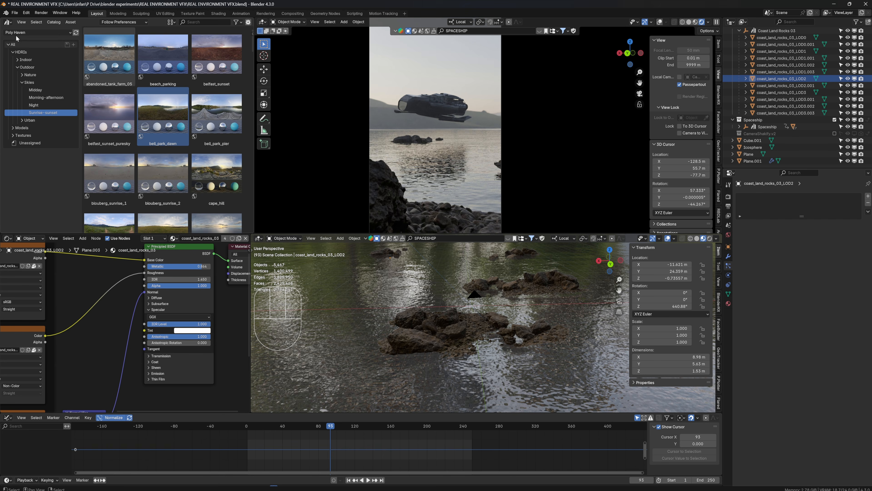
# Step: Change the asset browser area to the Compositor and enable Use Nodes
pyautogui.click(8, 21)
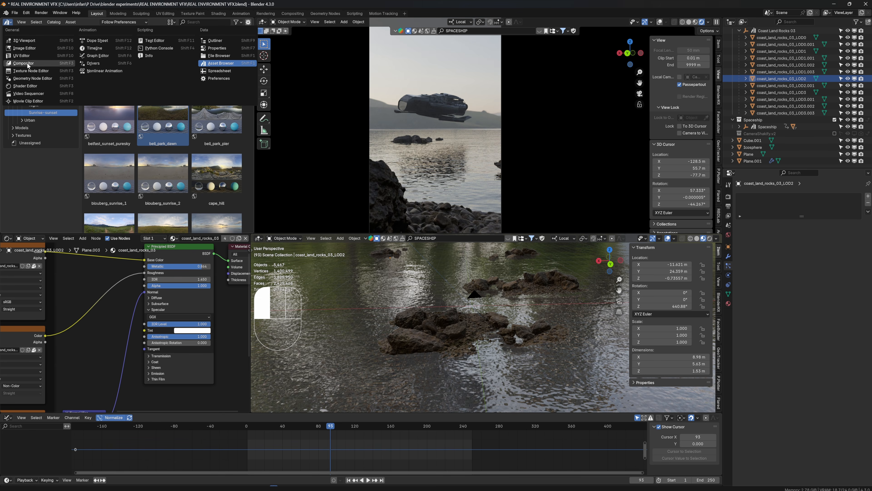
pyautogui.click(26, 63)
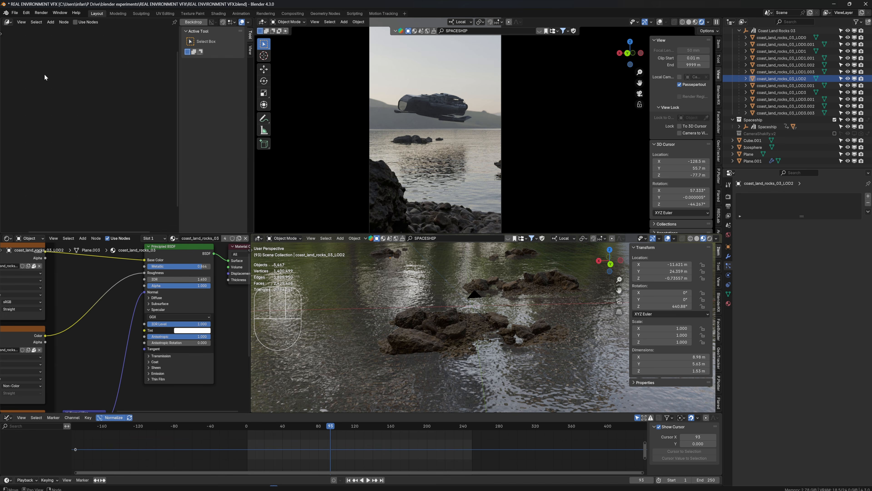
pyautogui.click(75, 22)
# Step: Insert the Cinematic Composition.001 group between the Render Layers and Composite nodes, and set the camera viewport's compositor to Always
pyautogui.click(90, 123)
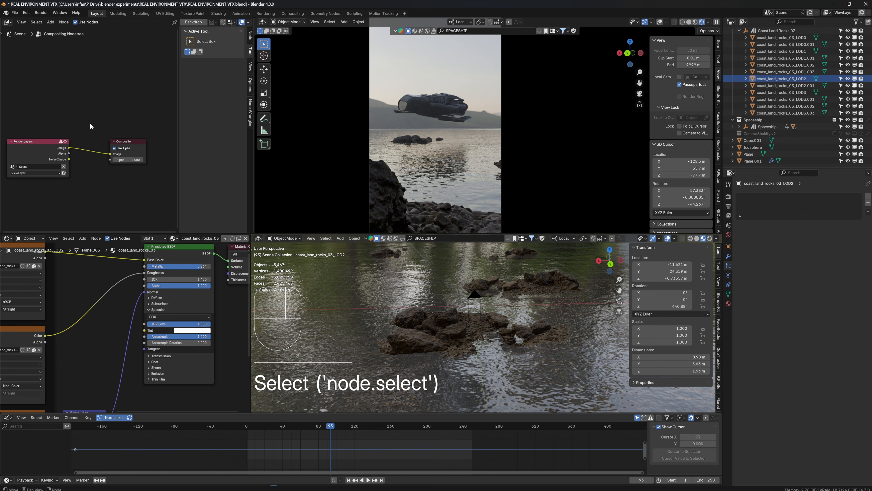
pyautogui.hotkey('shift', 'a')
pyautogui.moveTo(71, 212)
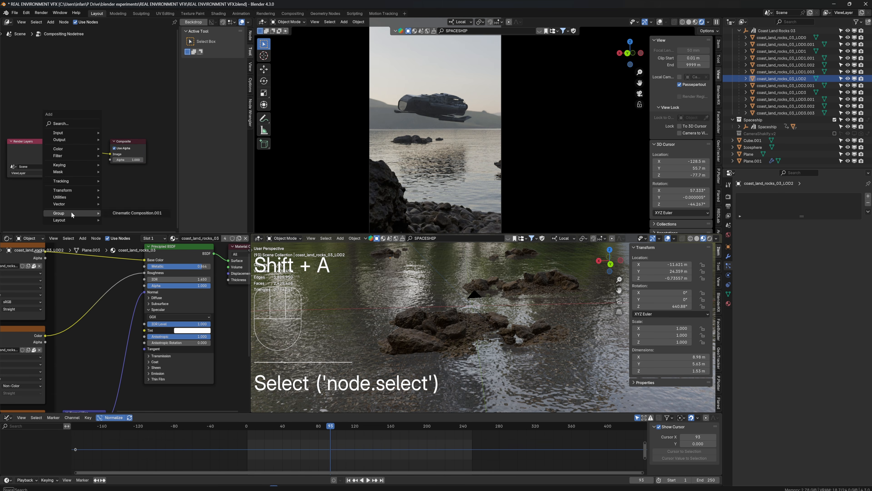
pyautogui.click(145, 213)
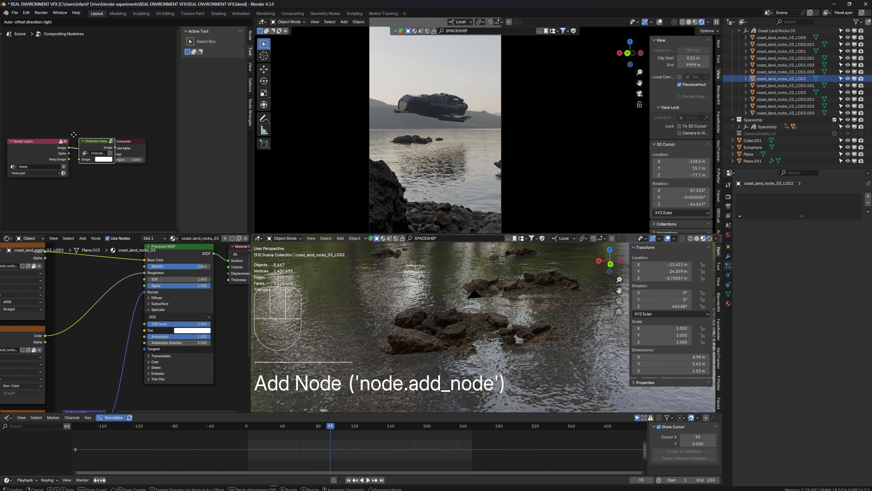
pyautogui.click(70, 135)
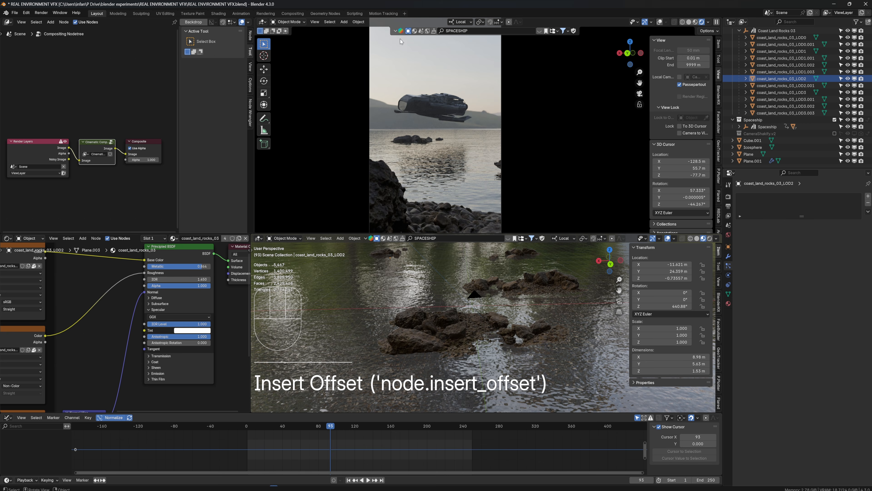
pyautogui.click(709, 23)
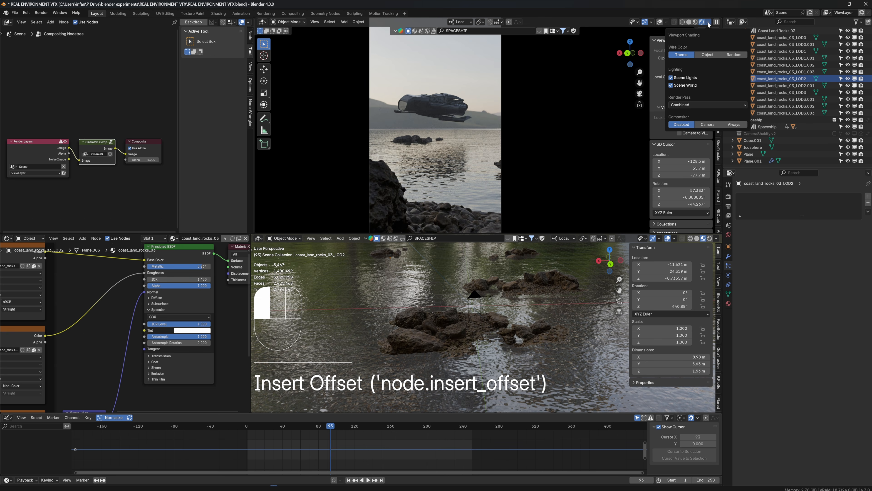
pyautogui.click(737, 126)
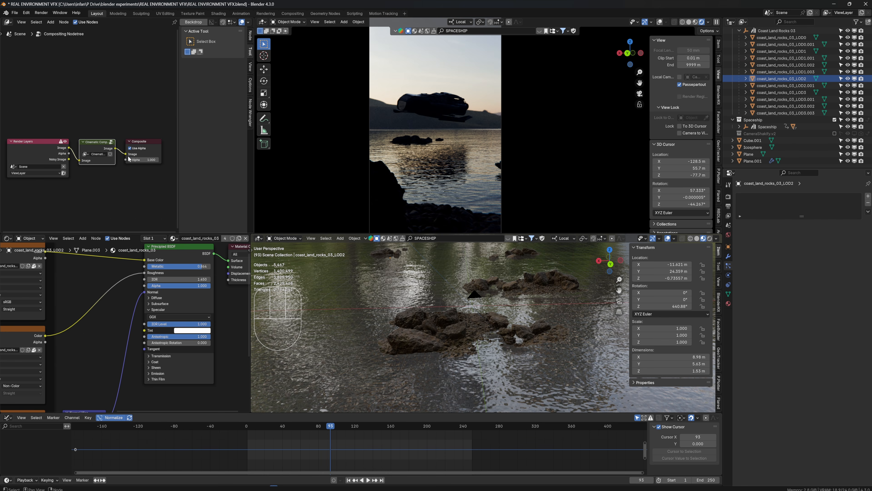
# Step: Open the Cinematic Composition.001 group for editing and set the Fog Glow Glare node's threshold to 0
pyautogui.click(95, 144)
pyautogui.press('Tab')
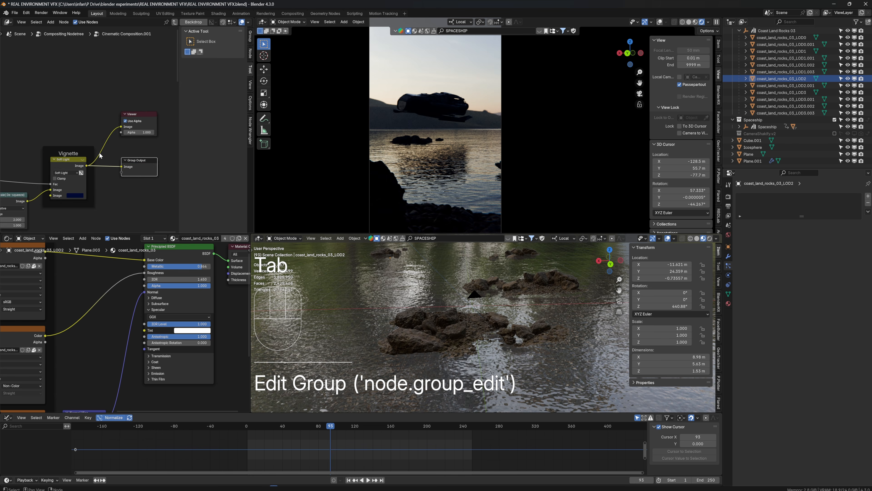
pyautogui.scroll(-8, 124, 156)
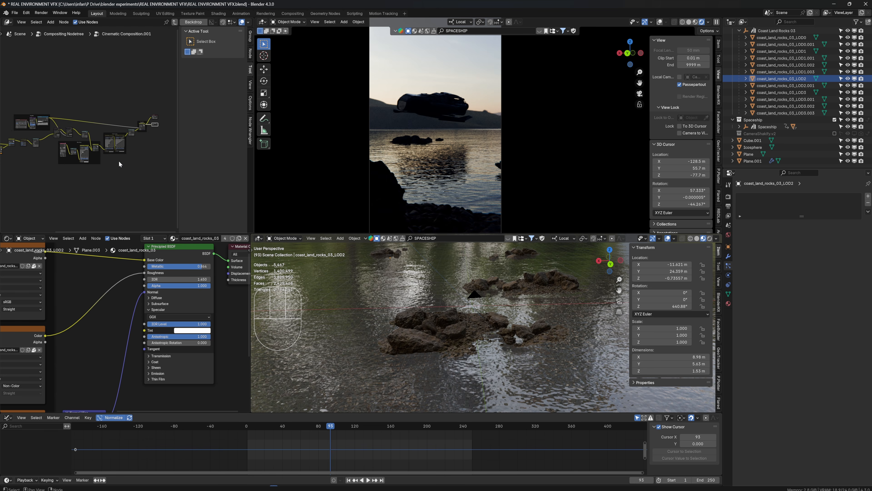
pyautogui.press('n')
pyautogui.scroll(5, 93, 159)
pyautogui.scroll(4, 89, 159)
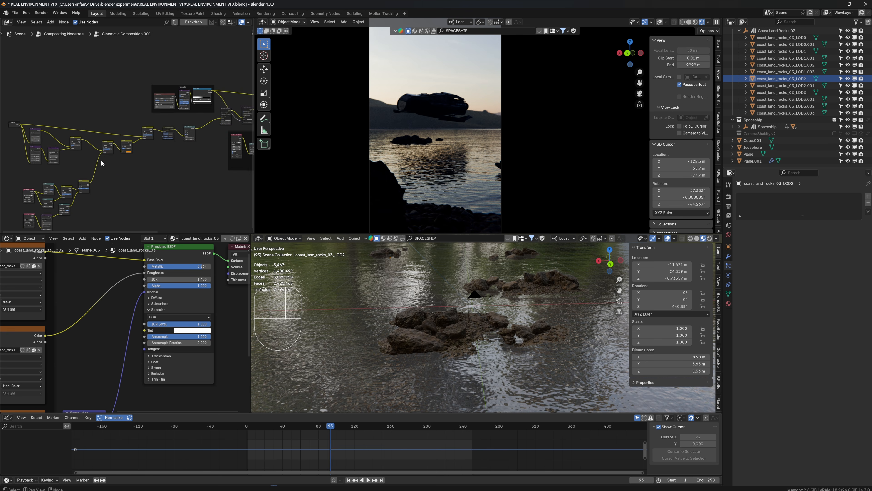
pyautogui.moveTo(72, 168); pyautogui.dragTo(136, 157, button='middle')
pyautogui.scroll(11, 136, 157)
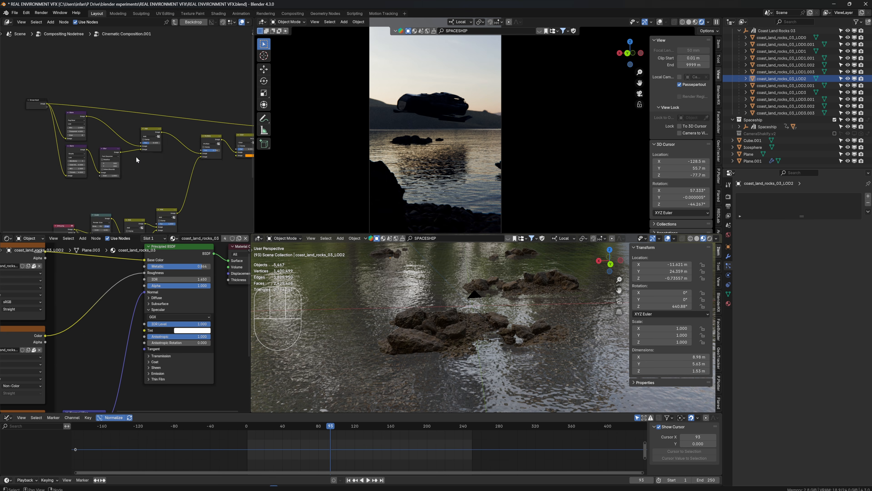
pyautogui.scroll(6, 109, 159)
pyautogui.moveTo(74, 152); pyautogui.dragTo(146, 154, button='middle')
pyautogui.moveTo(80, 136); pyautogui.dragTo(71, 136)
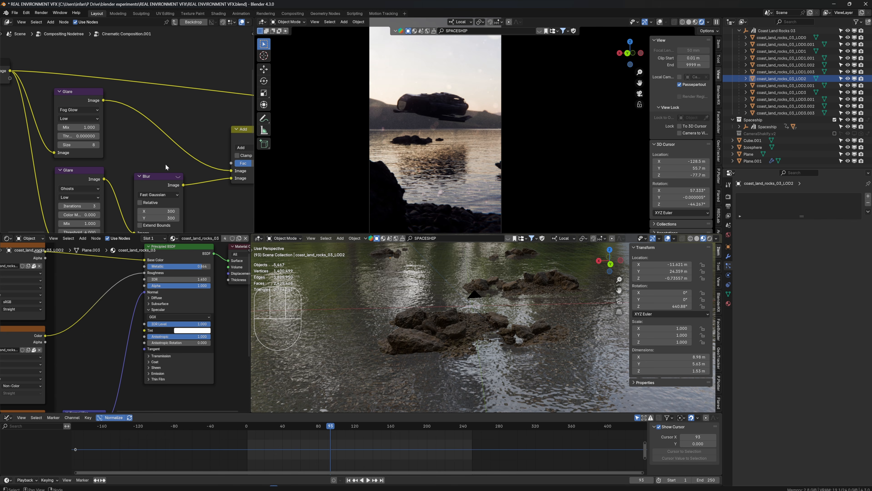
# Step: Set the Ghosts Glare node's threshold to 0.4 inside the Cinematic Composition.001 group
pyautogui.moveTo(86, 224); pyautogui.dragTo(88, 208, button='middle')
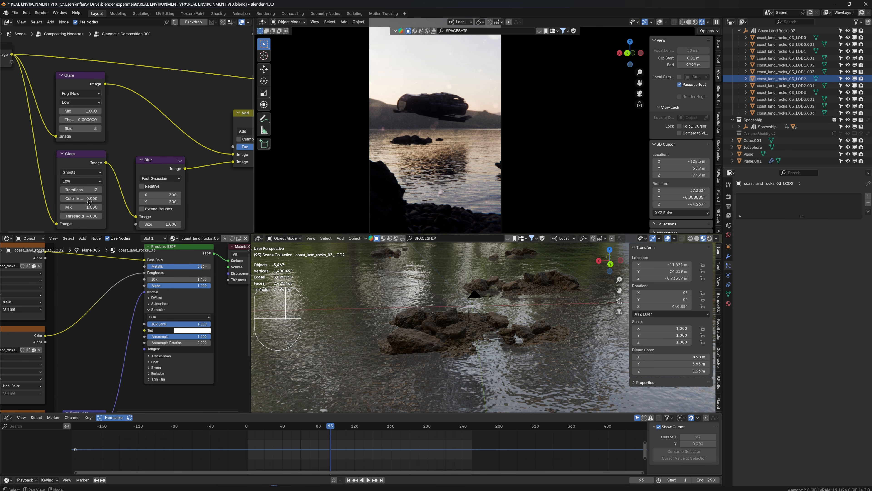
pyautogui.moveTo(88, 207); pyautogui.dragTo(88, 208)
pyautogui.moveTo(81, 216); pyautogui.dragTo(67, 216)
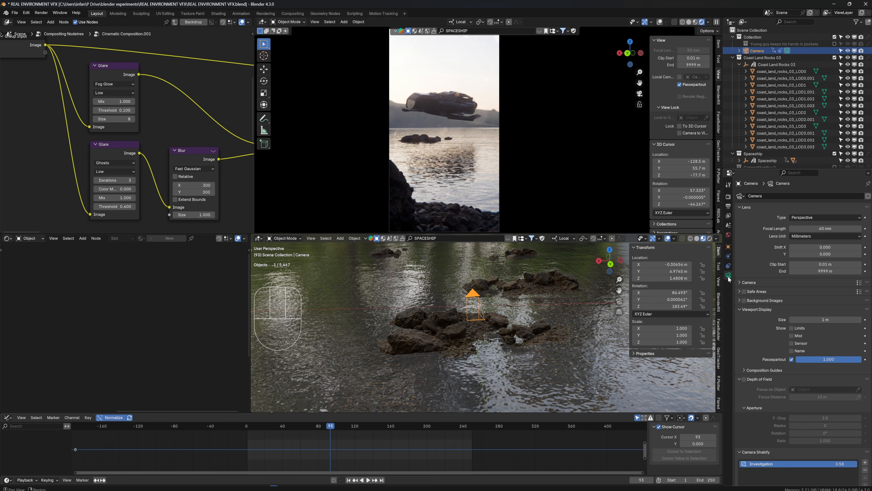
# Step: Enable depth of field on the camera and make the Spaceship its focus object
pyautogui.click(744, 379)
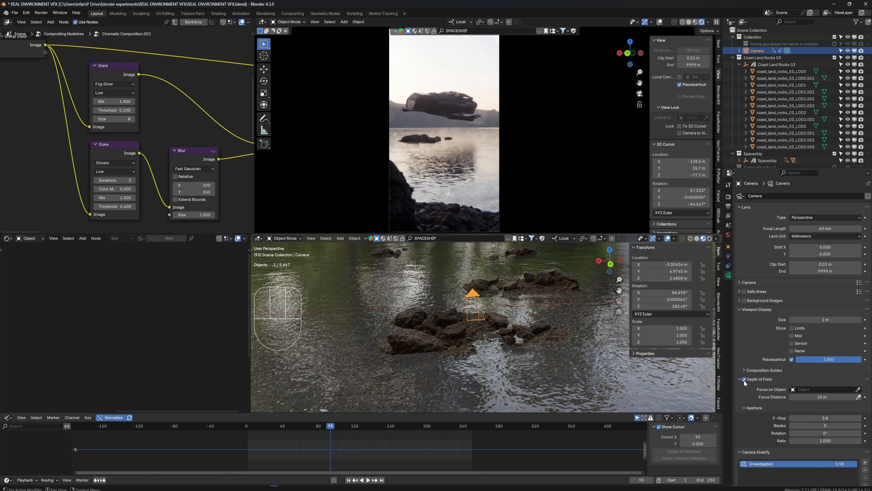
pyautogui.click(833, 389)
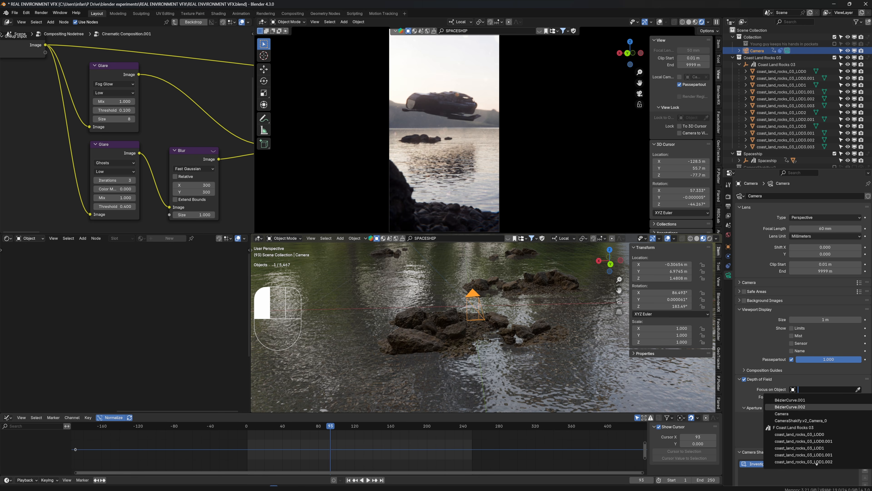
pyautogui.click(858, 389)
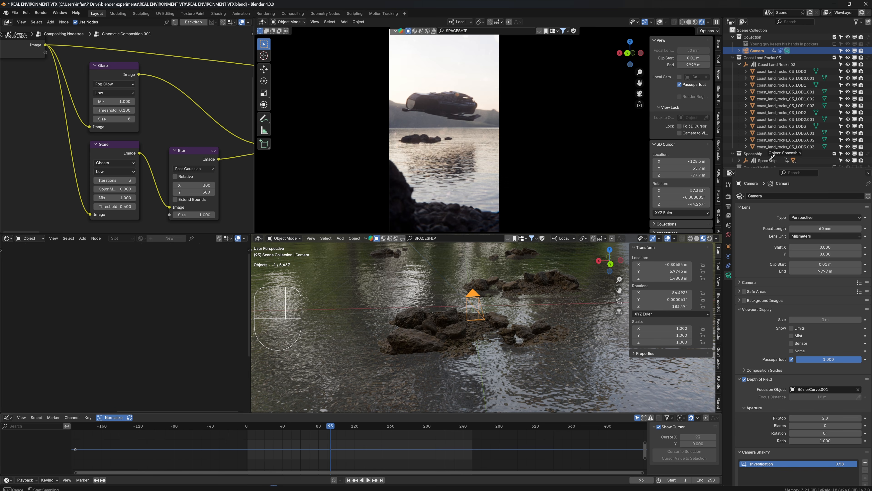
pyautogui.click(781, 161)
# Step: Try F-Stop values of 0.2 and 1.5 for the camera's depth of field
pyautogui.moveTo(796, 416); pyautogui.dragTo(813, 412)
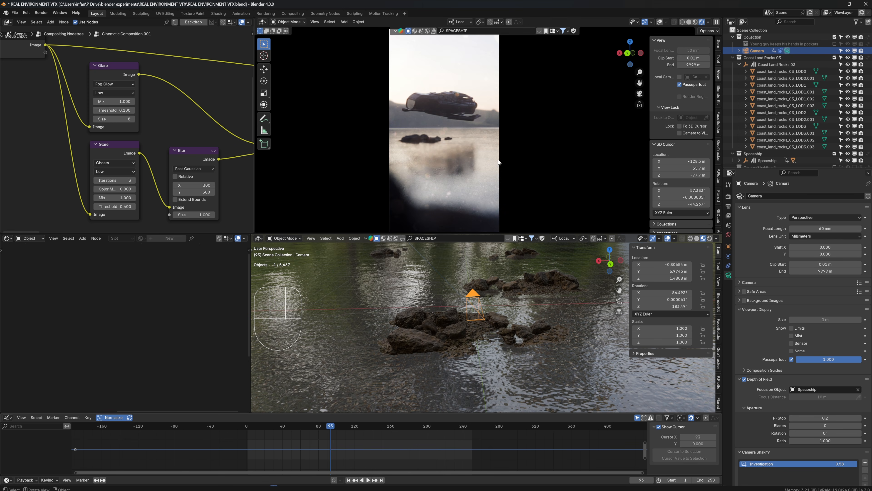
pyautogui.click(825, 417)
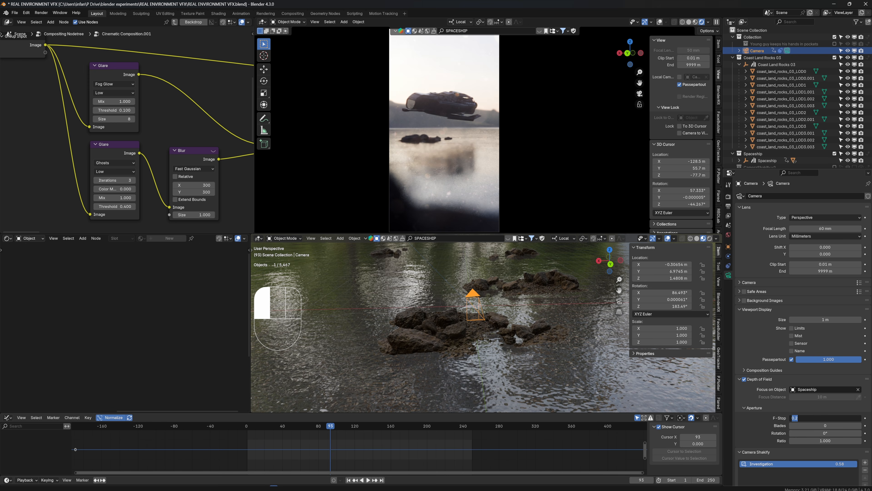
pyautogui.write('1.5')
pyautogui.press('Return')
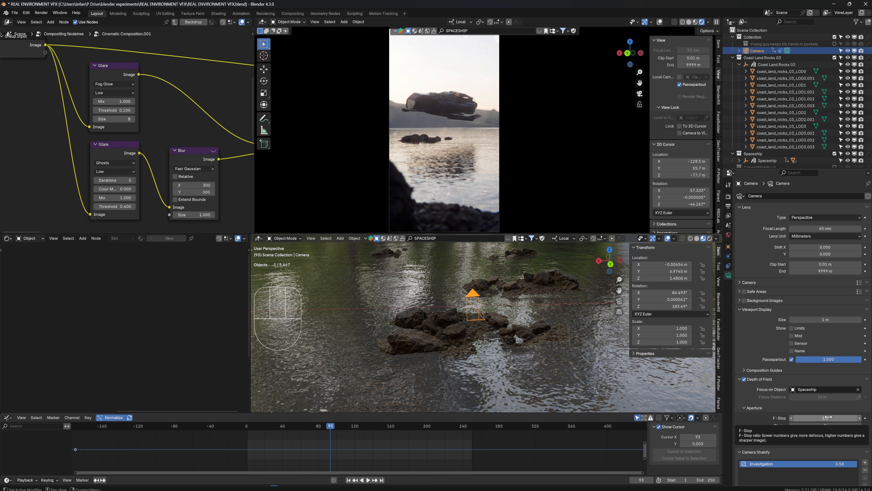
# Step: Set the camera's depth of field F-Stop to 2.0
pyautogui.click(829, 417)
pyautogui.write('20')
pyautogui.press('BackSpace')
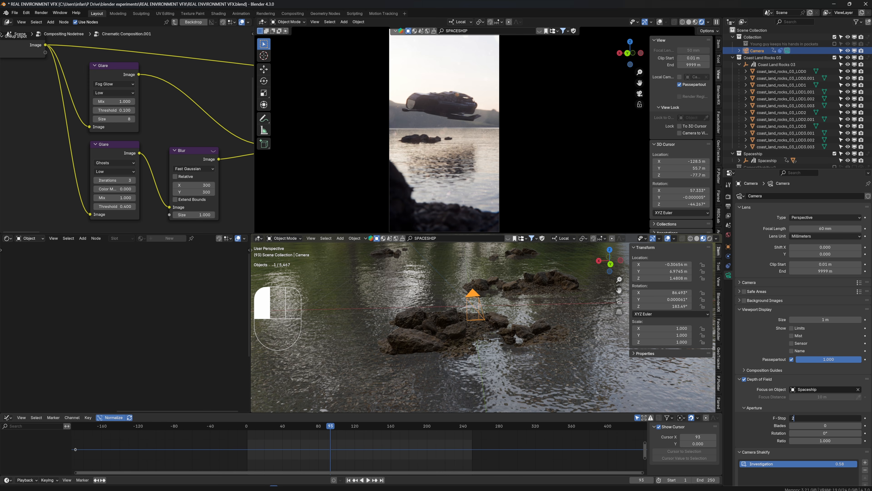
pyautogui.press('Return')
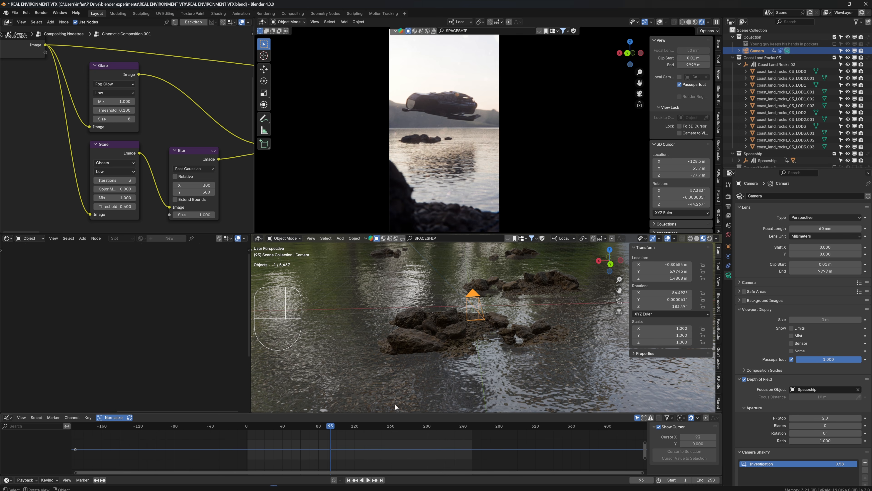
# Step: Scrub the animation between about frames 91 and 151 to examine the depth of field in the camera view
pyautogui.click(369, 425)
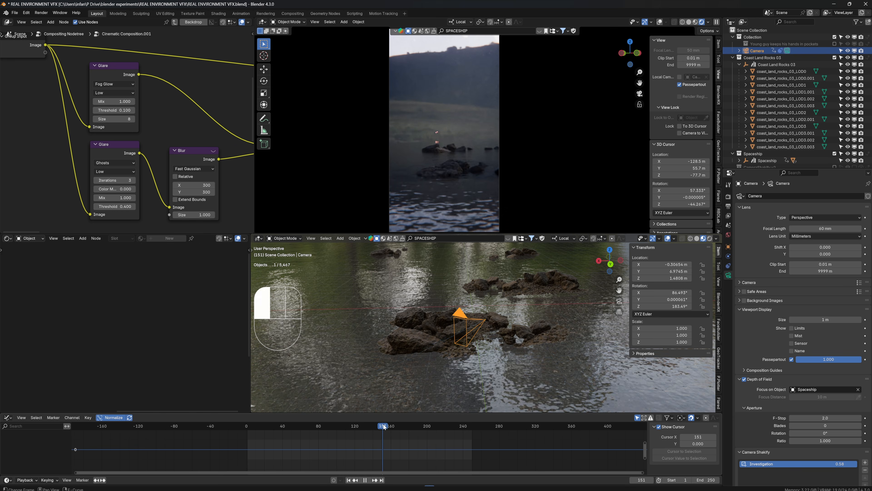
pyautogui.click(329, 426)
pyautogui.moveTo(339, 425); pyautogui.dragTo(328, 427)
# Step: Enable Motion Blur in the scene's render settings and save the file
pyautogui.scroll(-5, 763, 415)
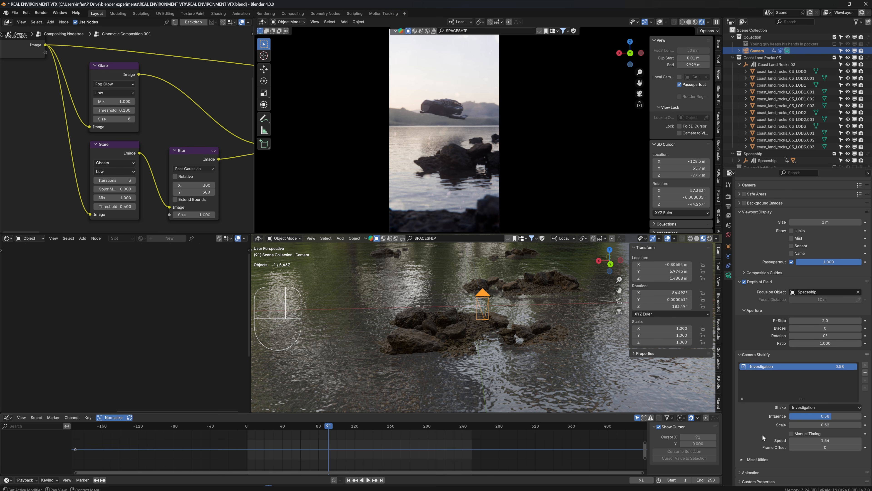
pyautogui.scroll(6, 762, 433)
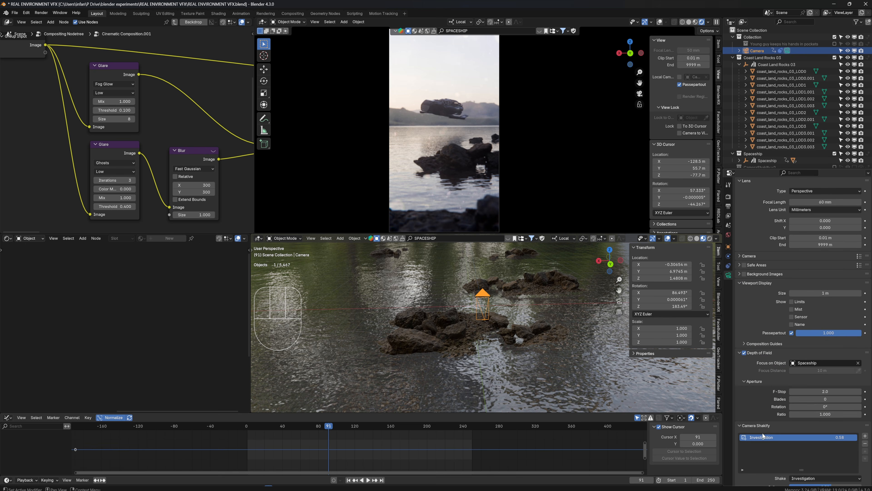
pyautogui.click(729, 192)
pyautogui.scroll(-5, 759, 412)
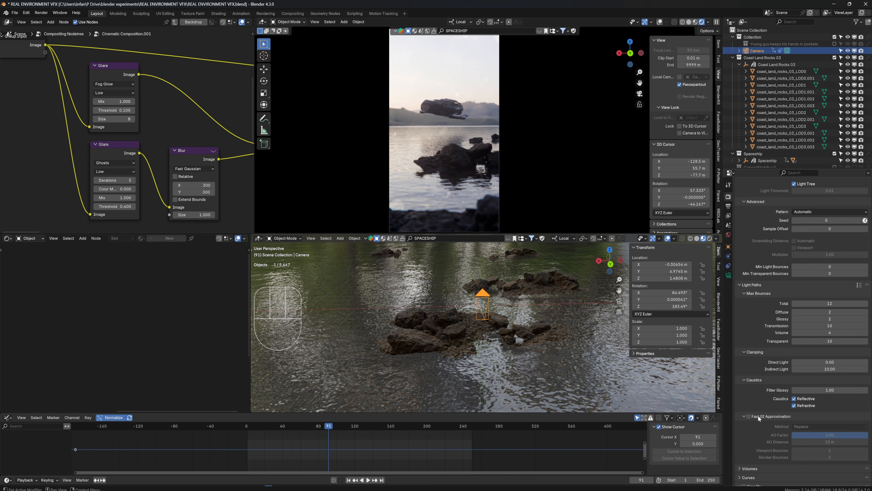
pyautogui.scroll(-10, 758, 397)
pyautogui.scroll(-5, 760, 405)
pyautogui.click(745, 365)
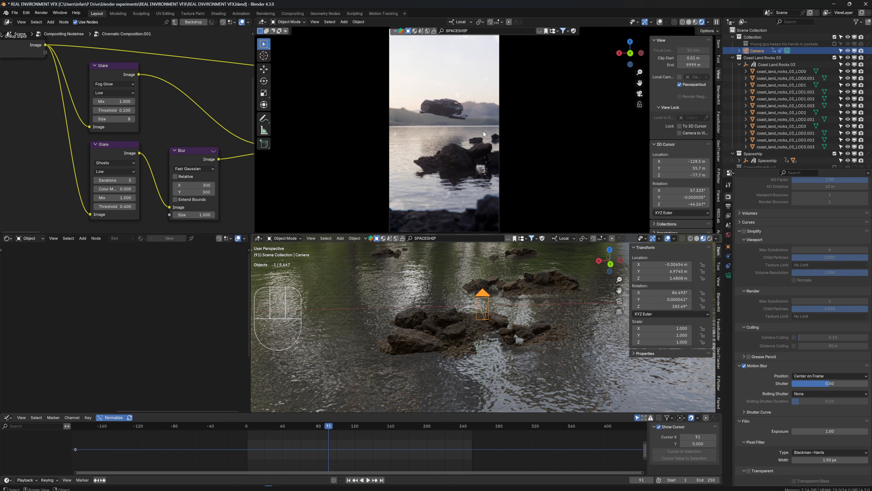
pyautogui.hotkey('ctrl', 's')
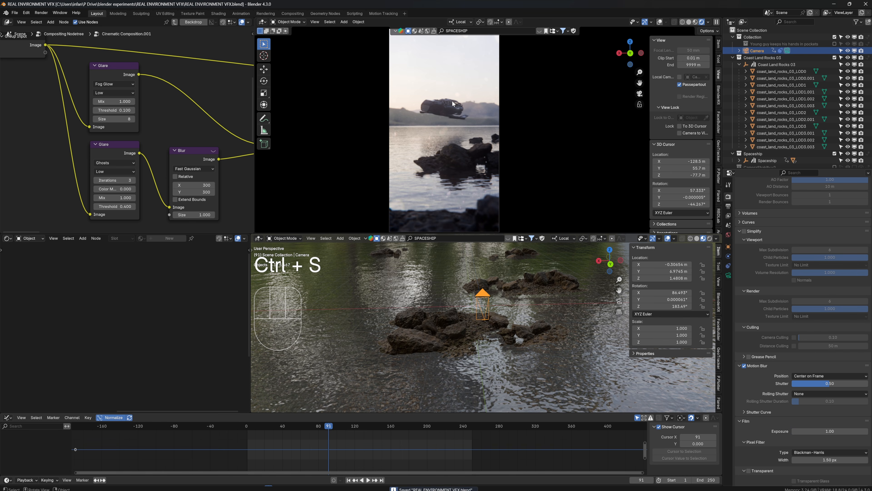
# Step: Move the current frame to 80 after checking frame 107, and set the scene's end frame to 200
pyautogui.click(343, 425)
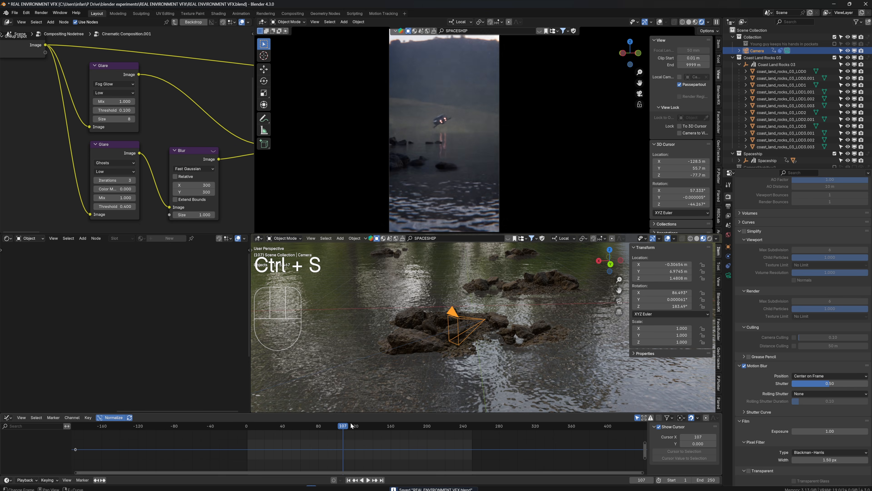
pyautogui.click(318, 426)
pyautogui.scroll(4, 730, 208)
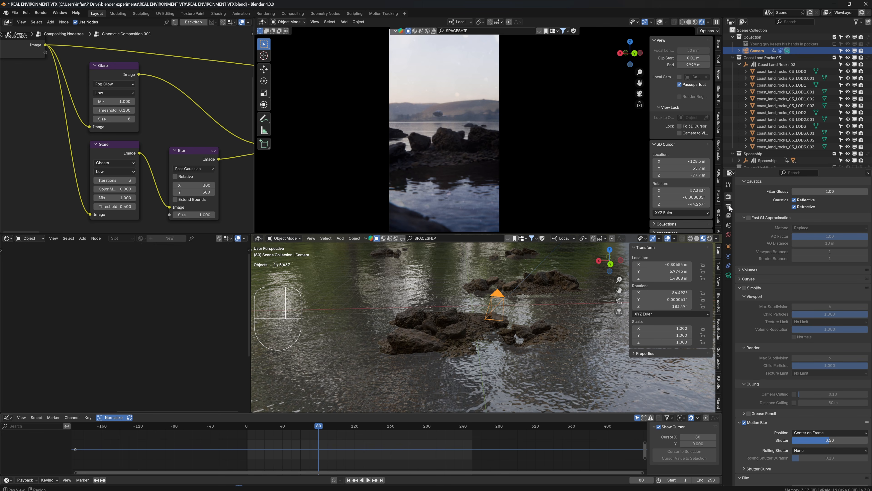
pyautogui.click(729, 207)
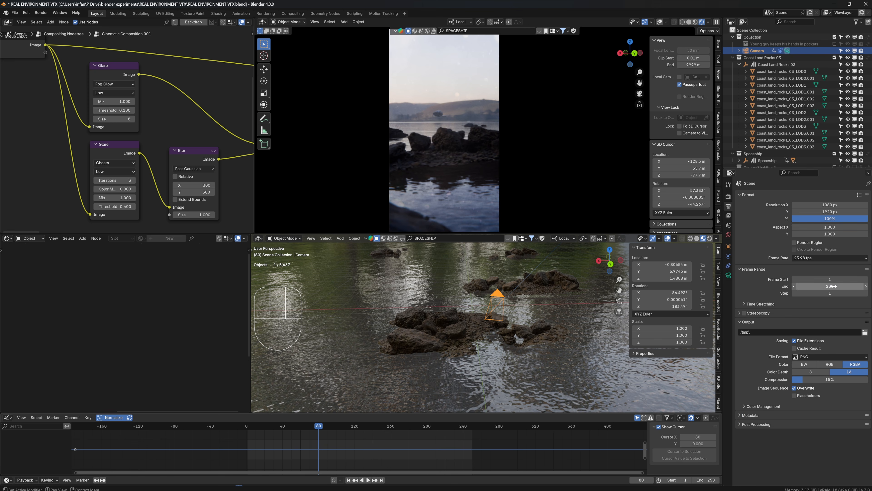
pyautogui.click(818, 286)
pyautogui.write('200')
pyautogui.press('Return')
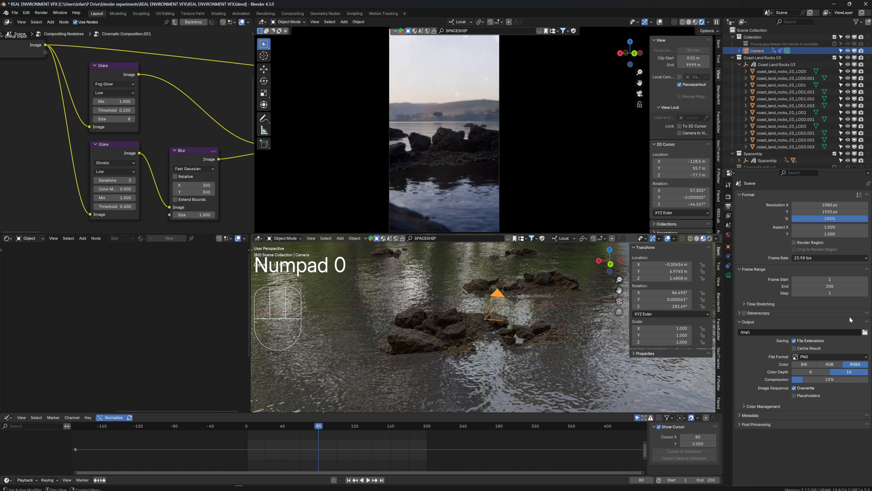
# Step: Create a folder named 01 inside blender experiments\REAL ENVIRONMENT VFX and make it the render output location
pyautogui.click(865, 332)
pyautogui.click(318, 166)
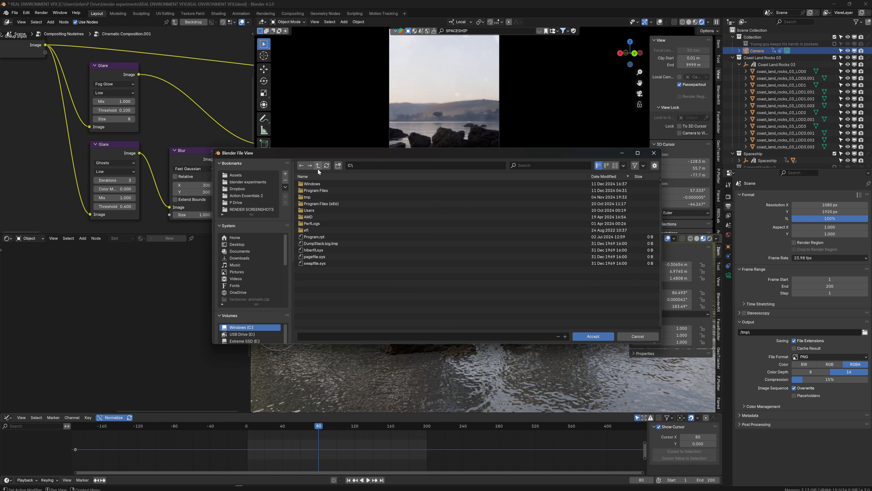
pyautogui.click(248, 182)
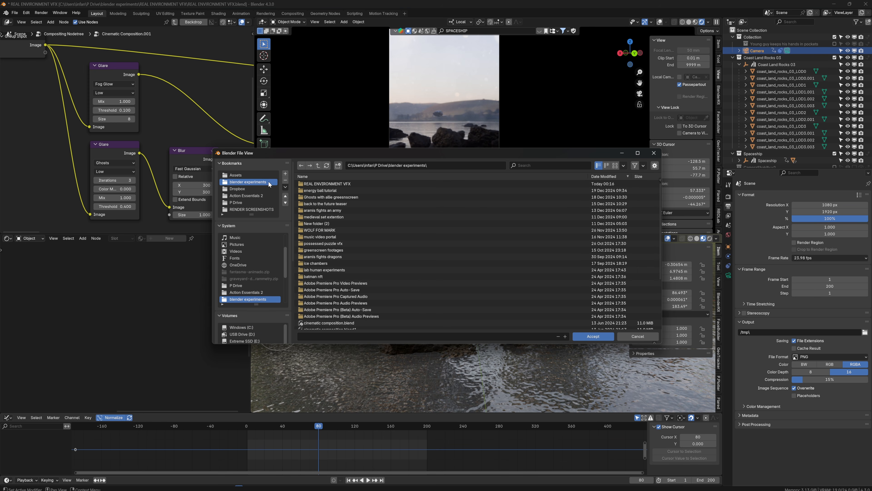
pyautogui.doubleClick(335, 184)
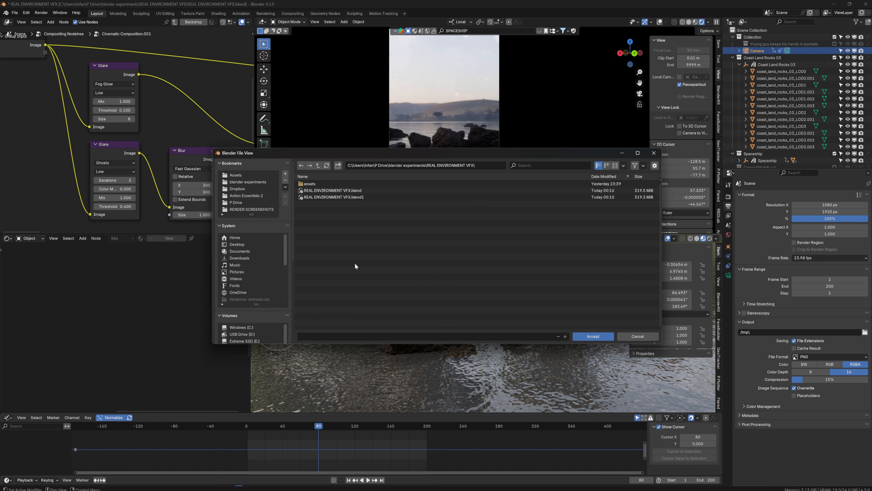
pyautogui.rightClick(341, 226)
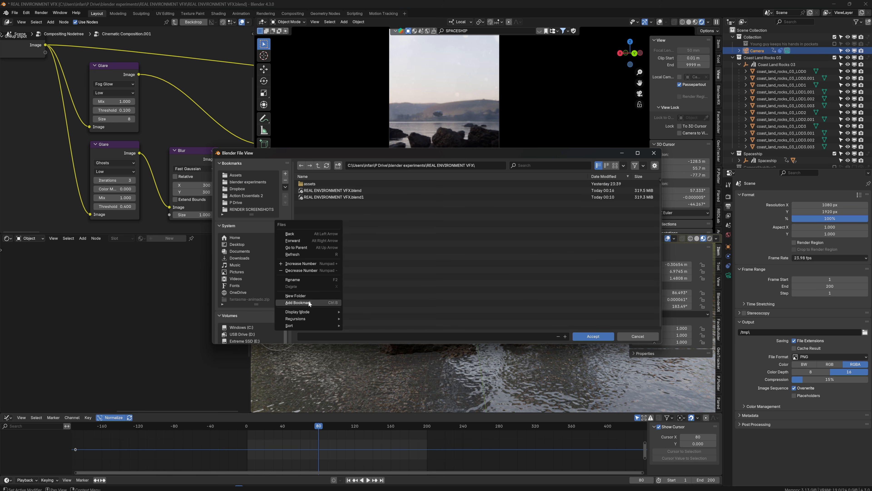
pyautogui.click(304, 295)
pyautogui.write('01')
pyautogui.press('Return')
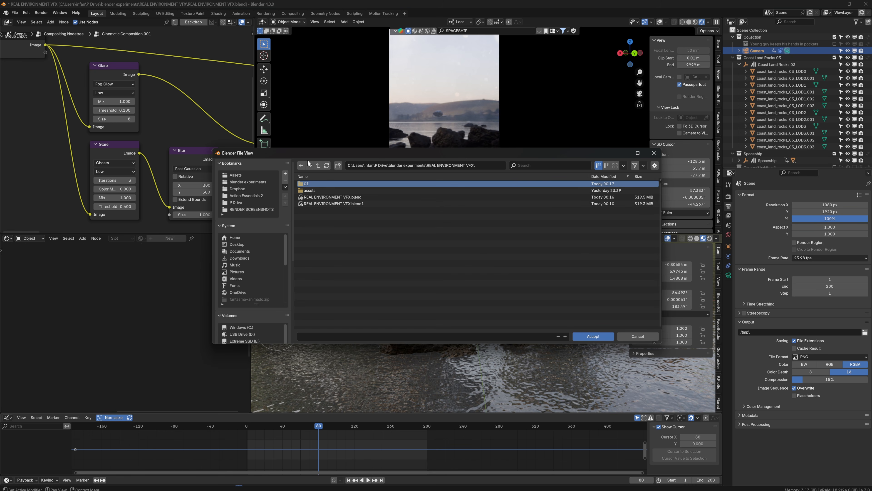
pyautogui.doubleClick(309, 184)
pyautogui.click(594, 336)
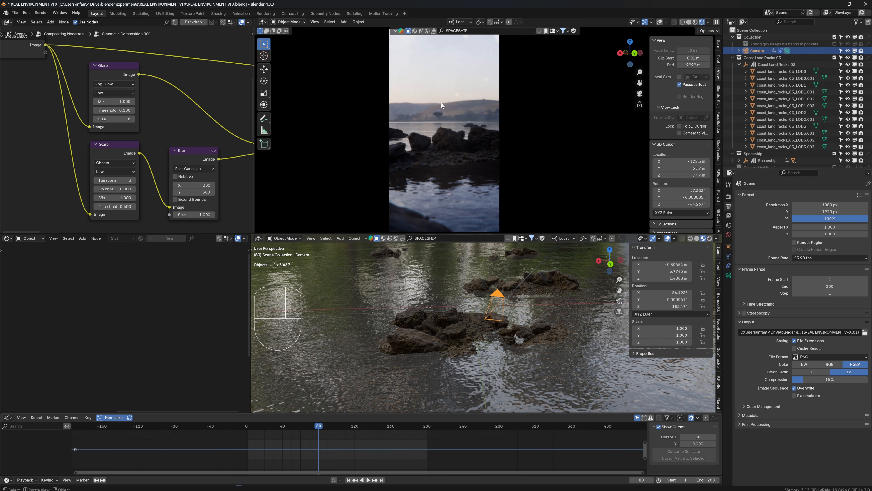
# Step: Set the render output to PNG with RGB color and 0% compression
pyautogui.click(831, 364)
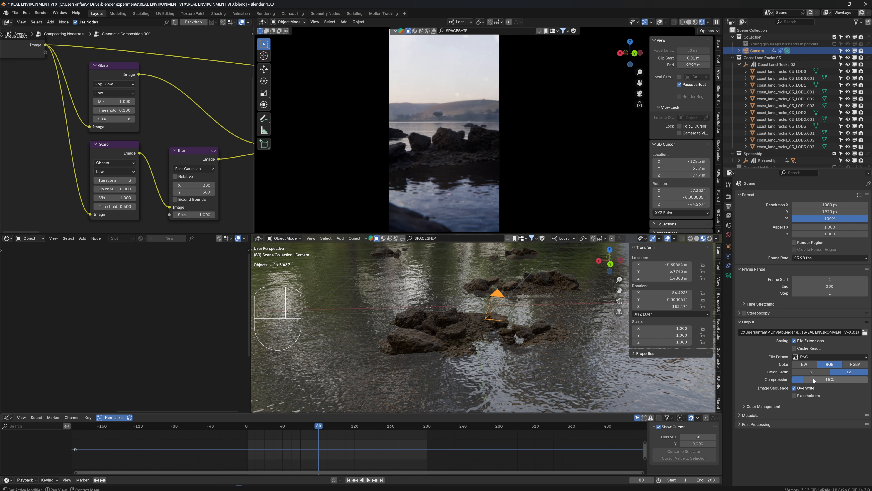
pyautogui.moveTo(820, 379); pyautogui.dragTo(794, 379)
pyautogui.click(808, 357)
pyautogui.click(808, 357)
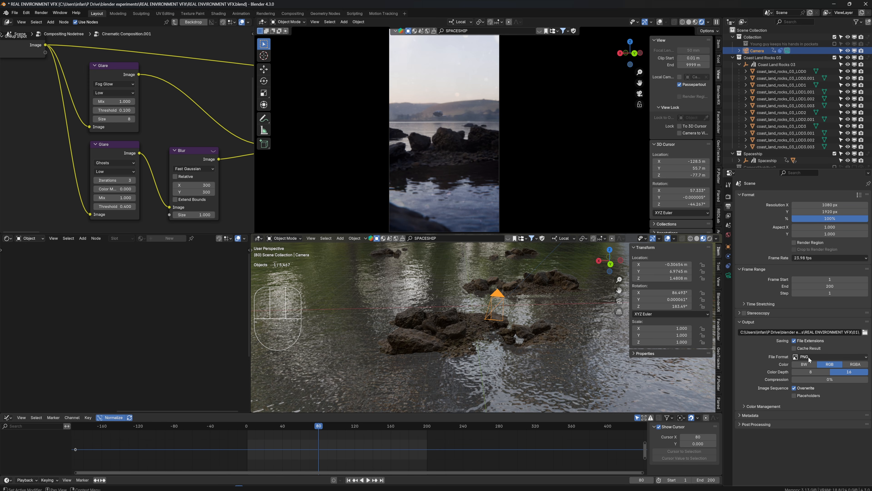